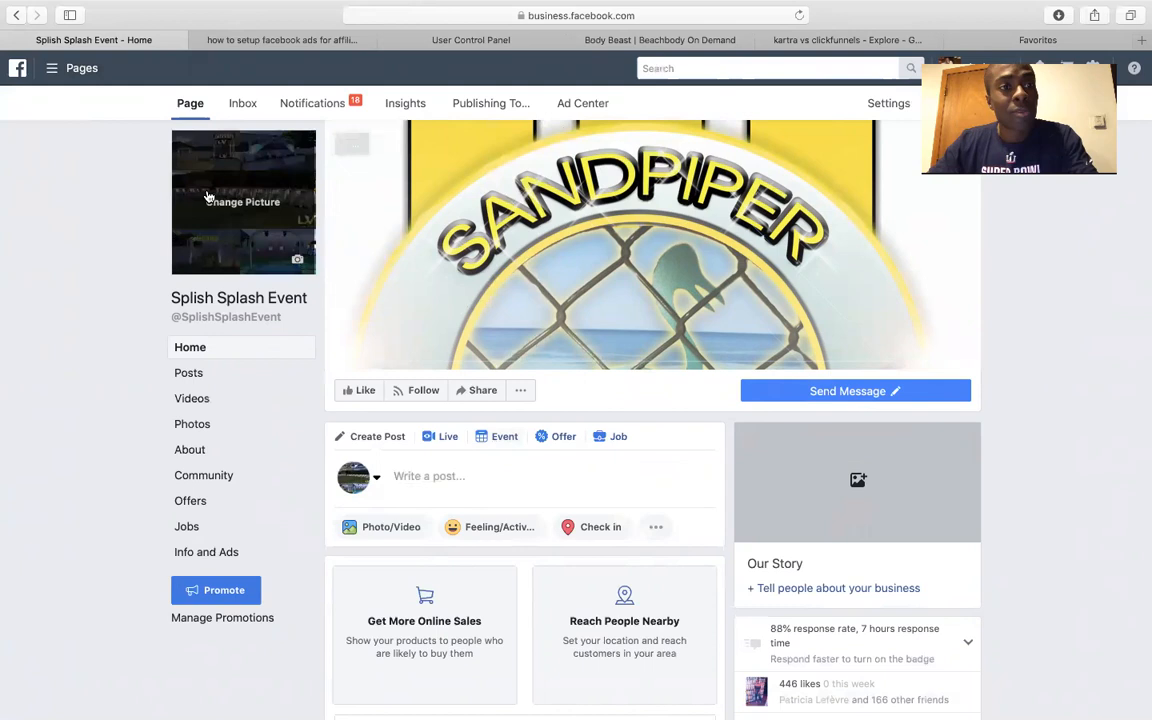
Open Audience Insights, start with the Everyone on Facebook audience, and dismiss the location tip
click(59, 70)
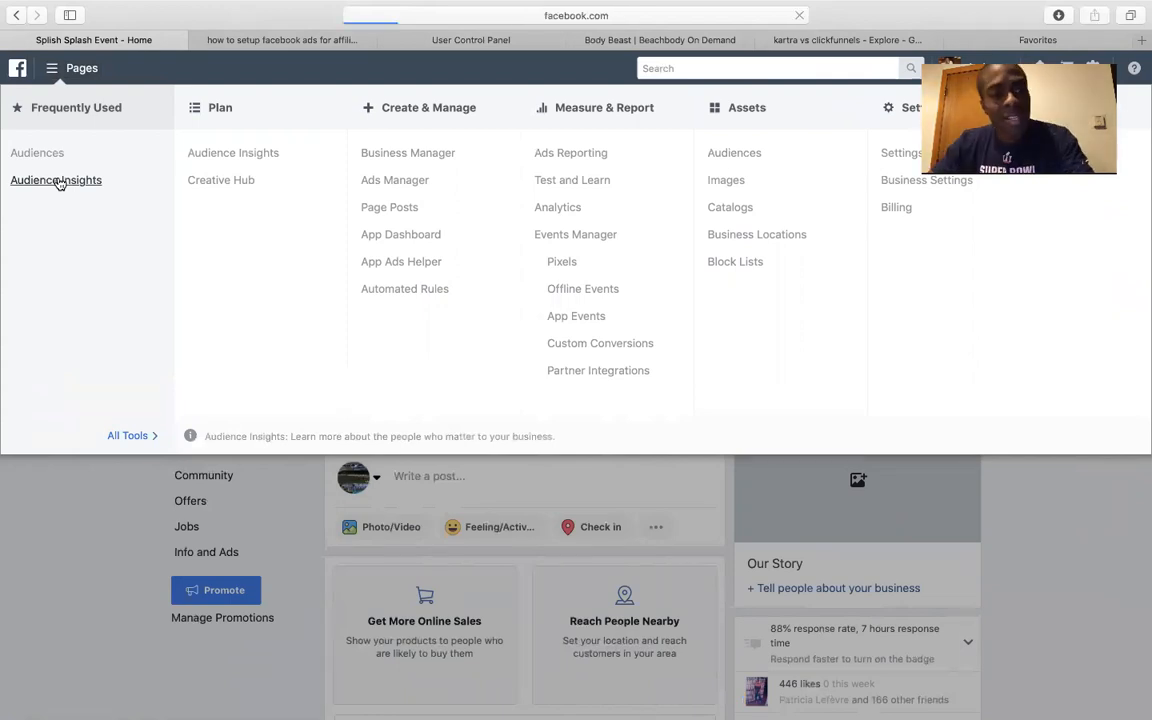
click(58, 182)
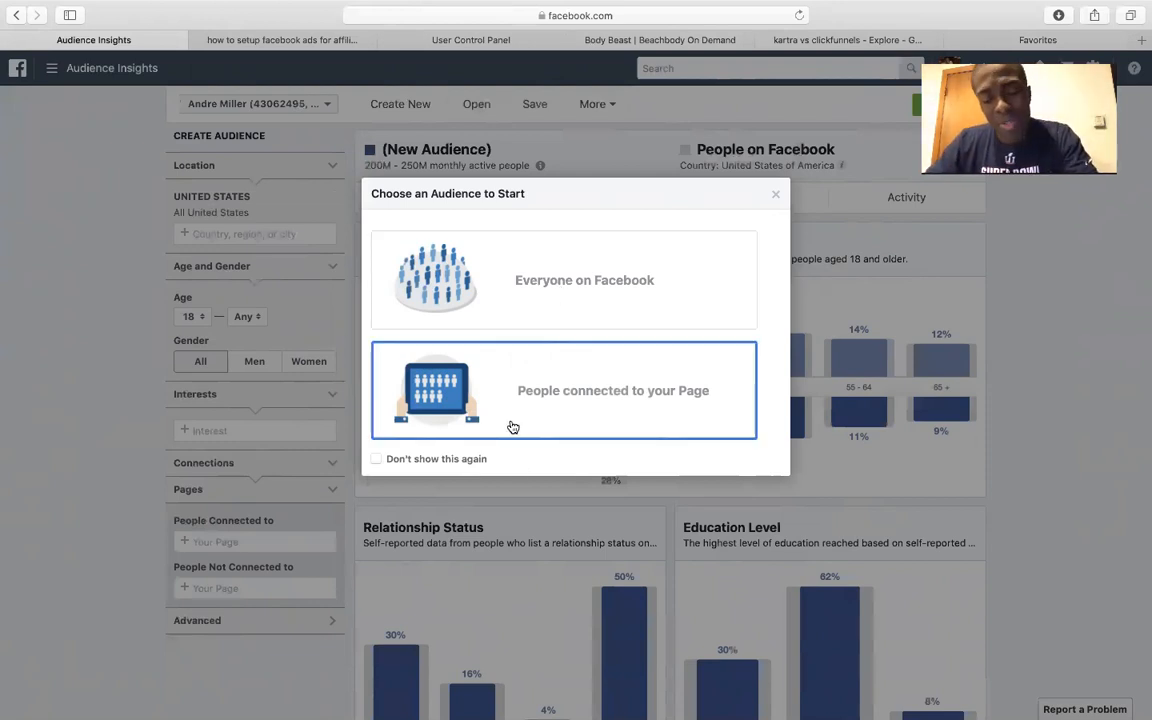
click(579, 263)
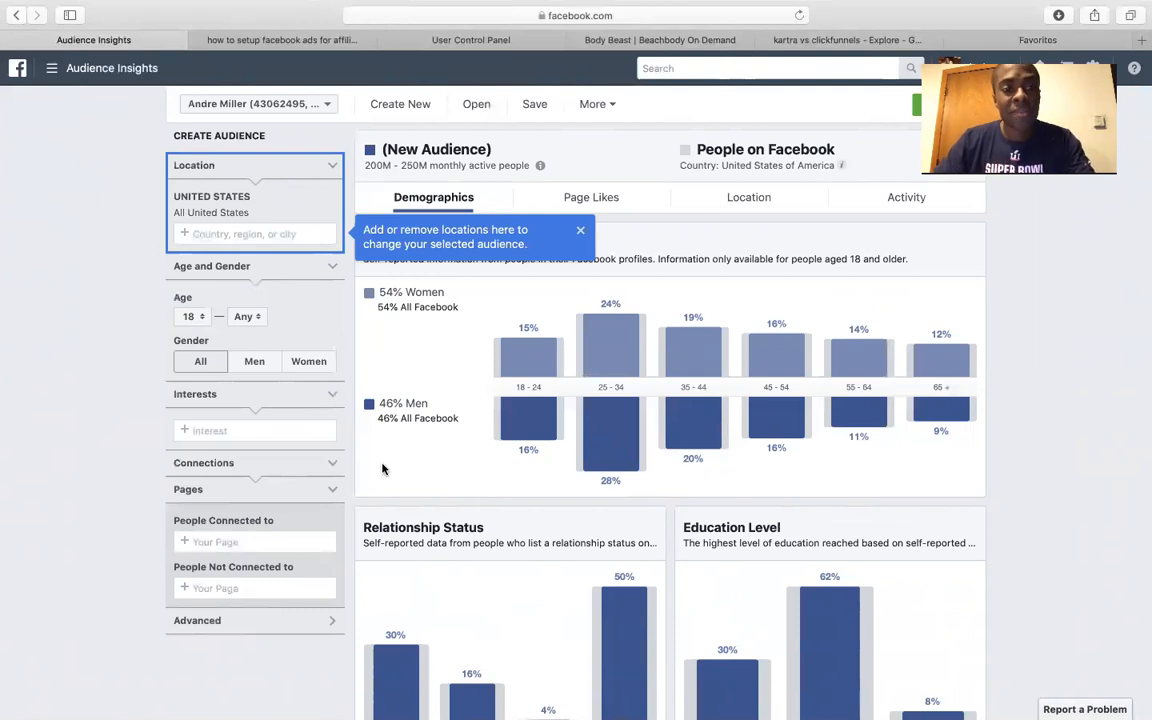
click(579, 232)
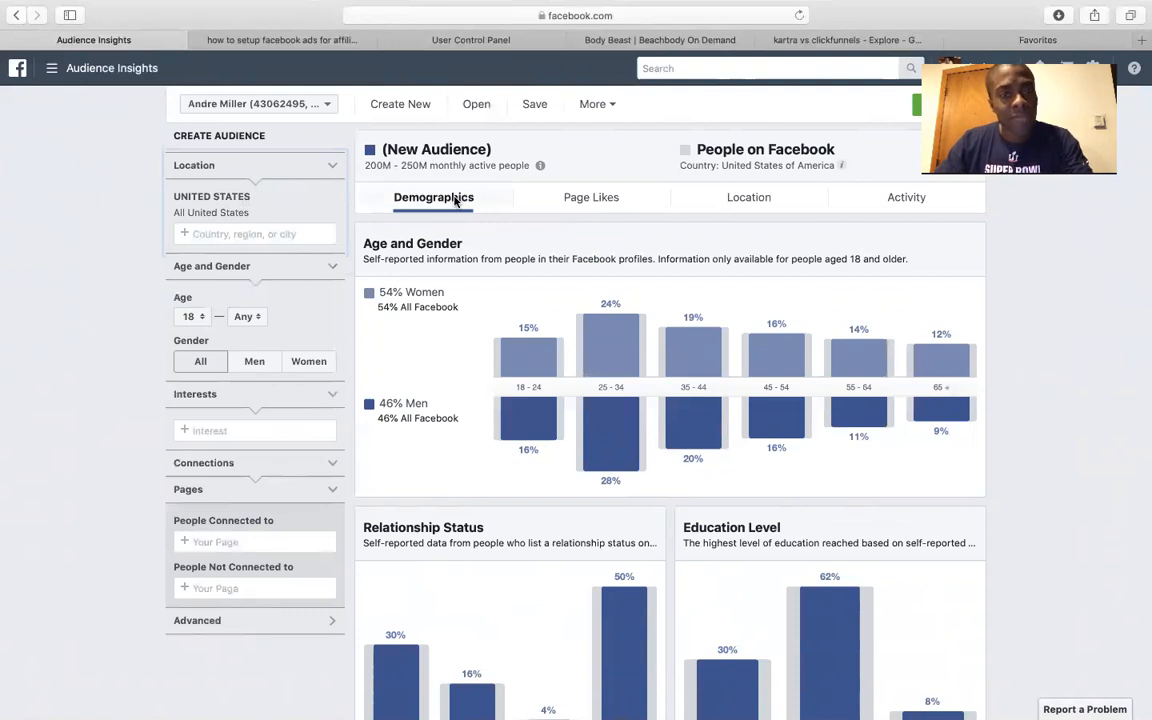
Look through the new audience's Page Likes, Location and Activity insights, and return to Demographics
click(588, 197)
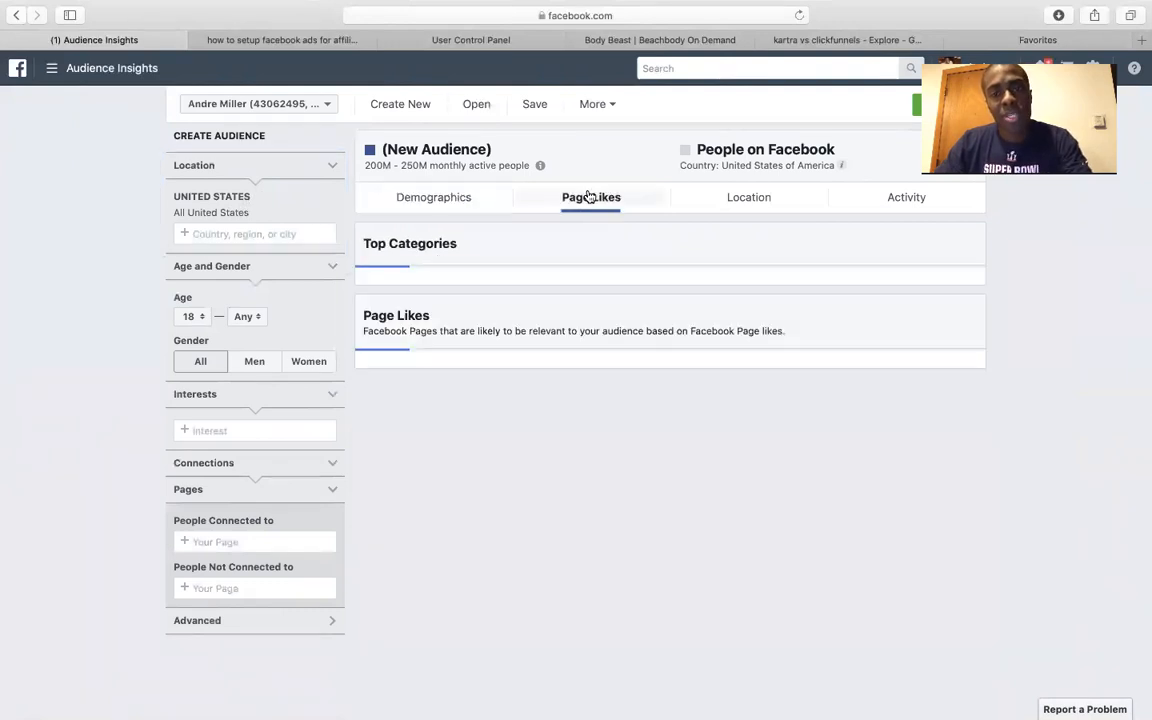
click(767, 195)
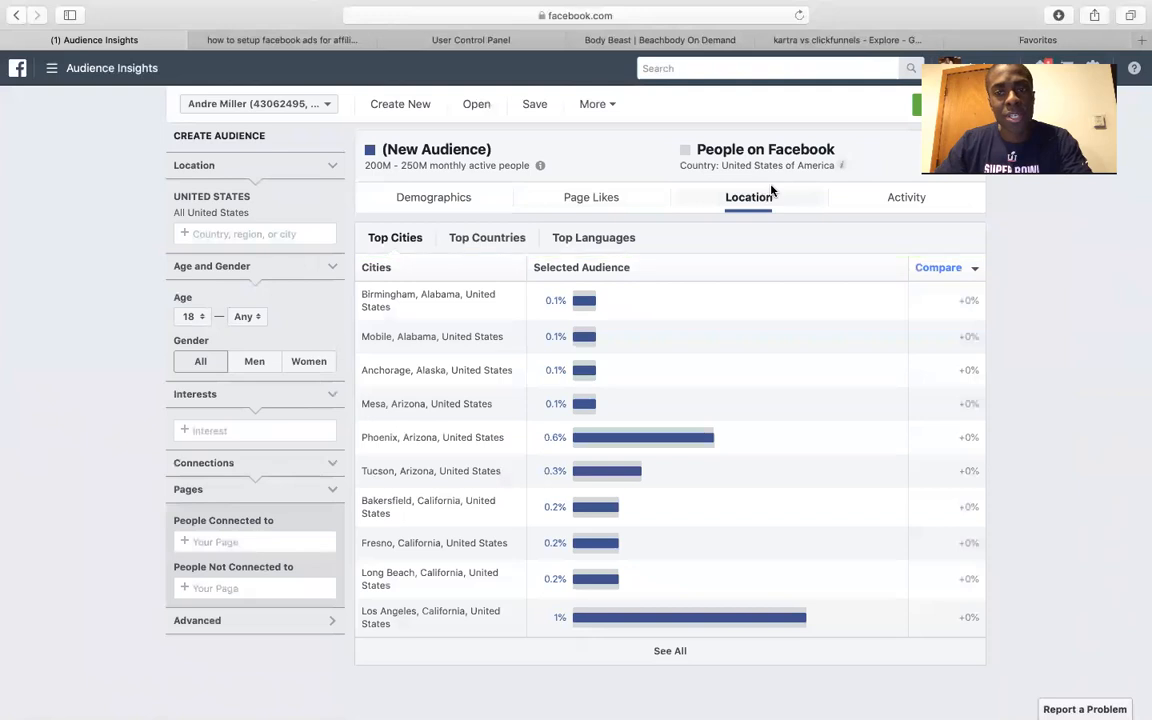
click(904, 198)
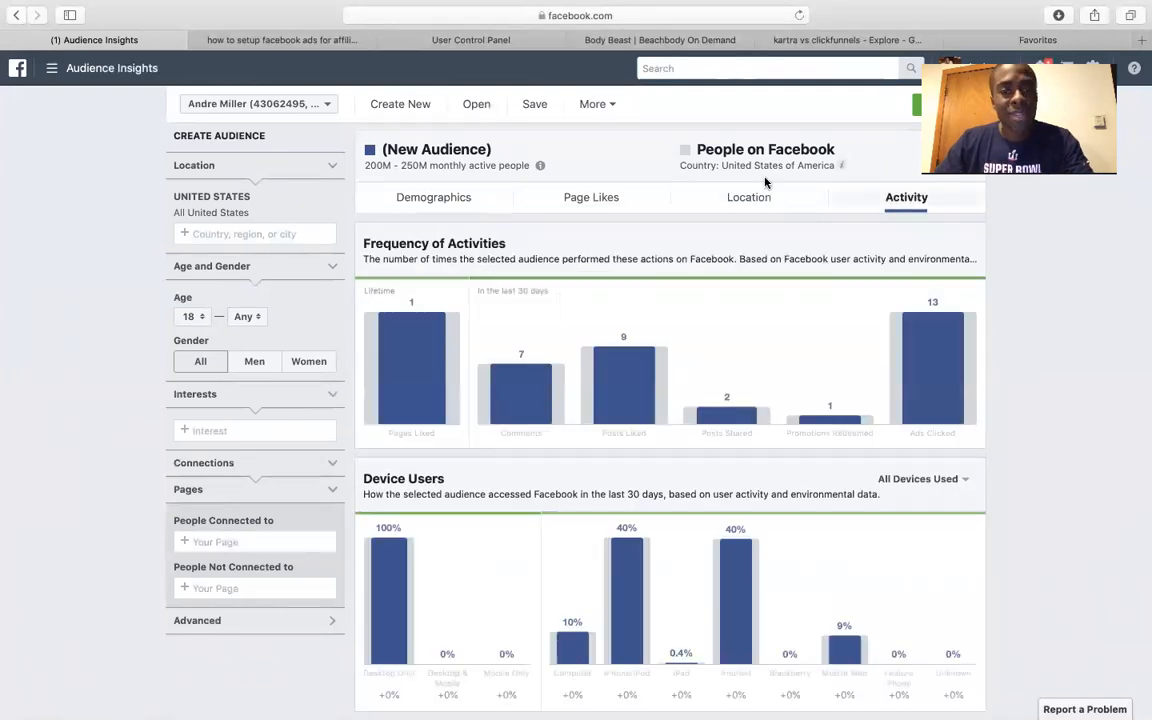
click(453, 198)
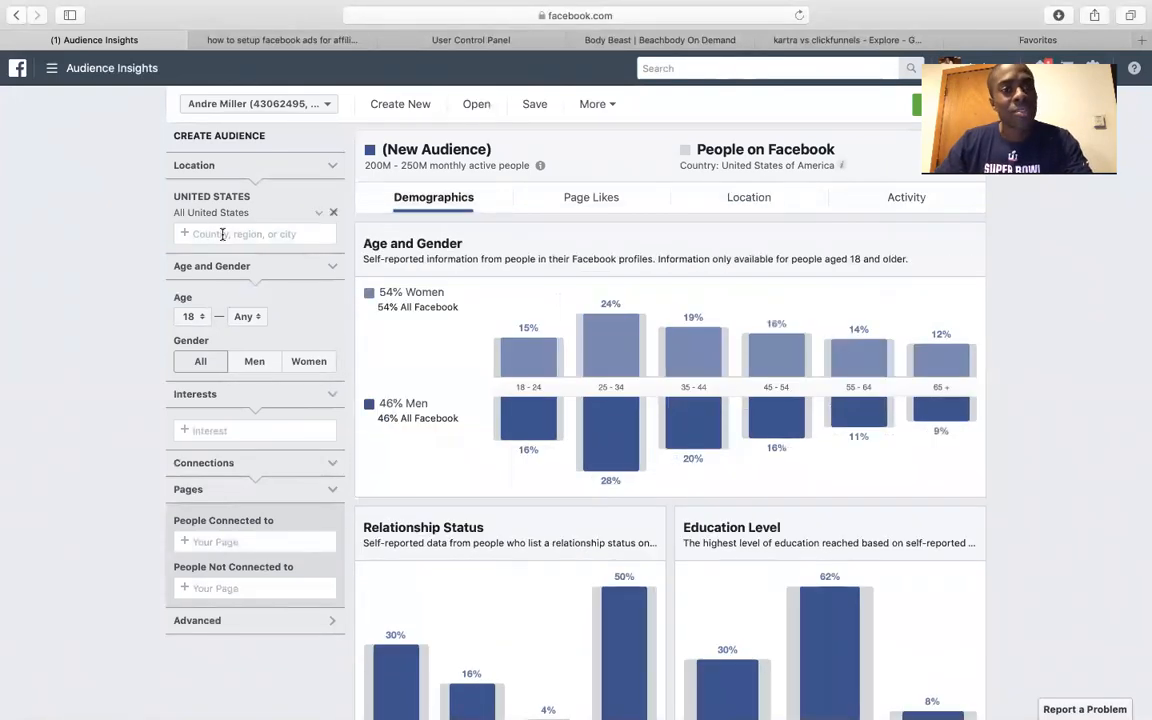
Set the audience's age range to 25–45
click(189, 316)
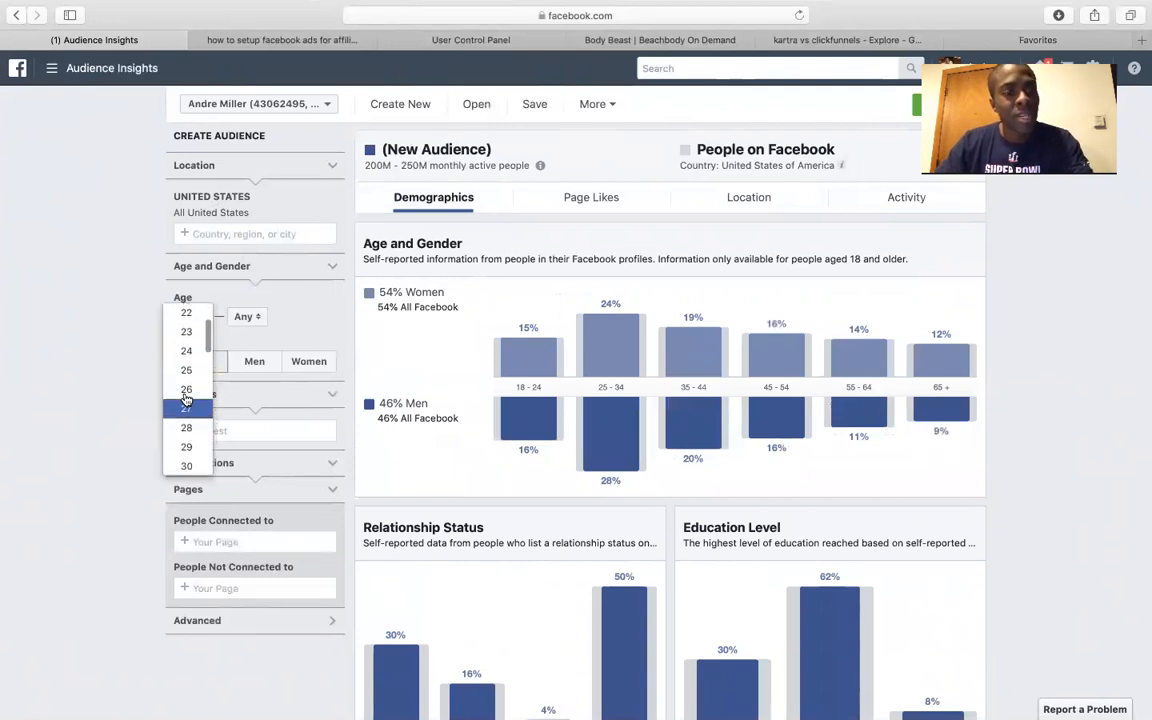
click(186, 375)
click(248, 316)
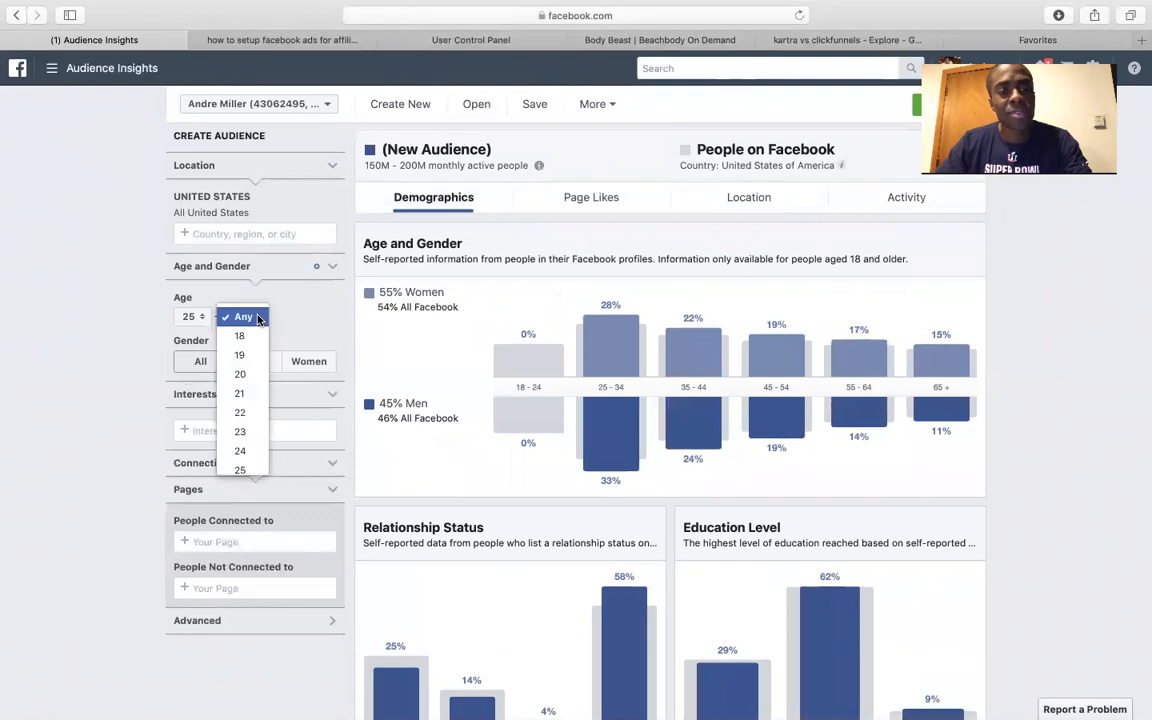
scroll(255, 422, down, 3)
scroll(255, 422, down, 5)
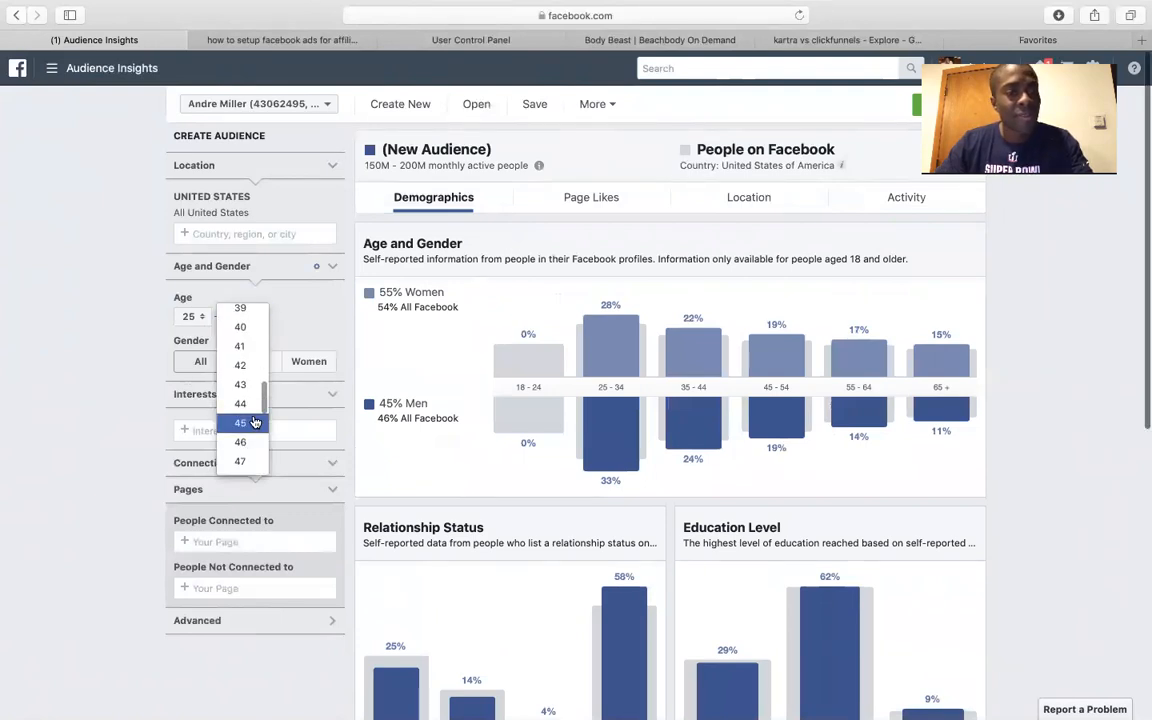
click(241, 362)
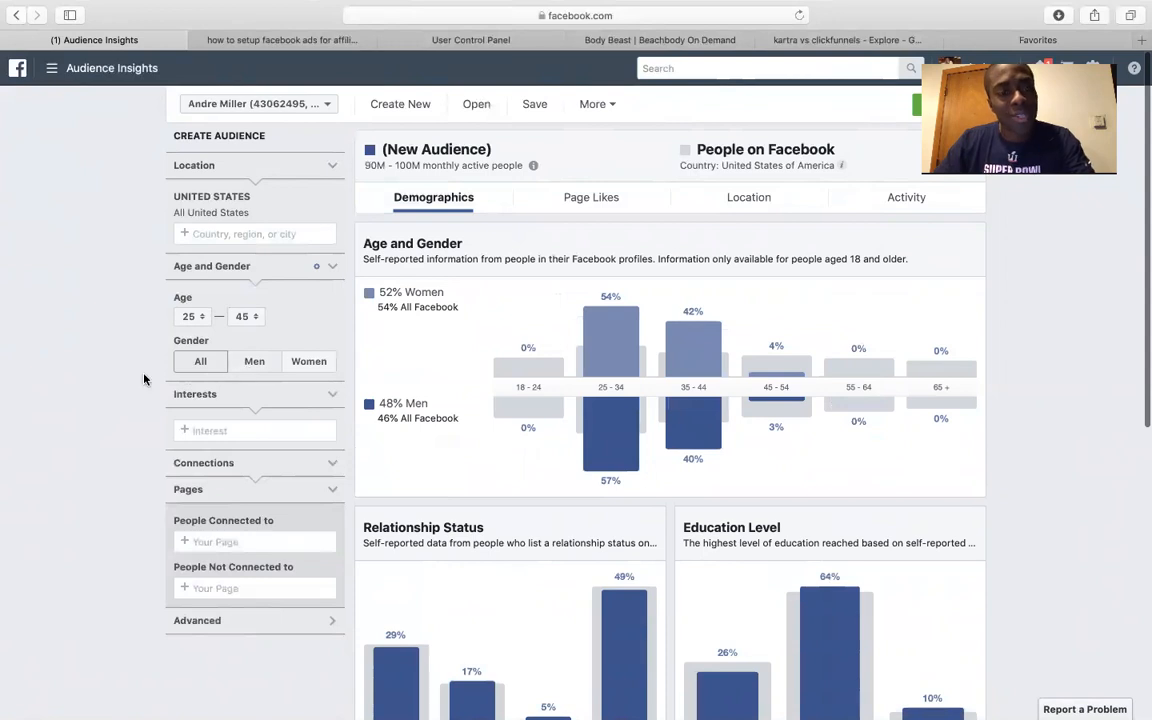
Add the Social media interest to the audience
scroll(157, 440, down, 2)
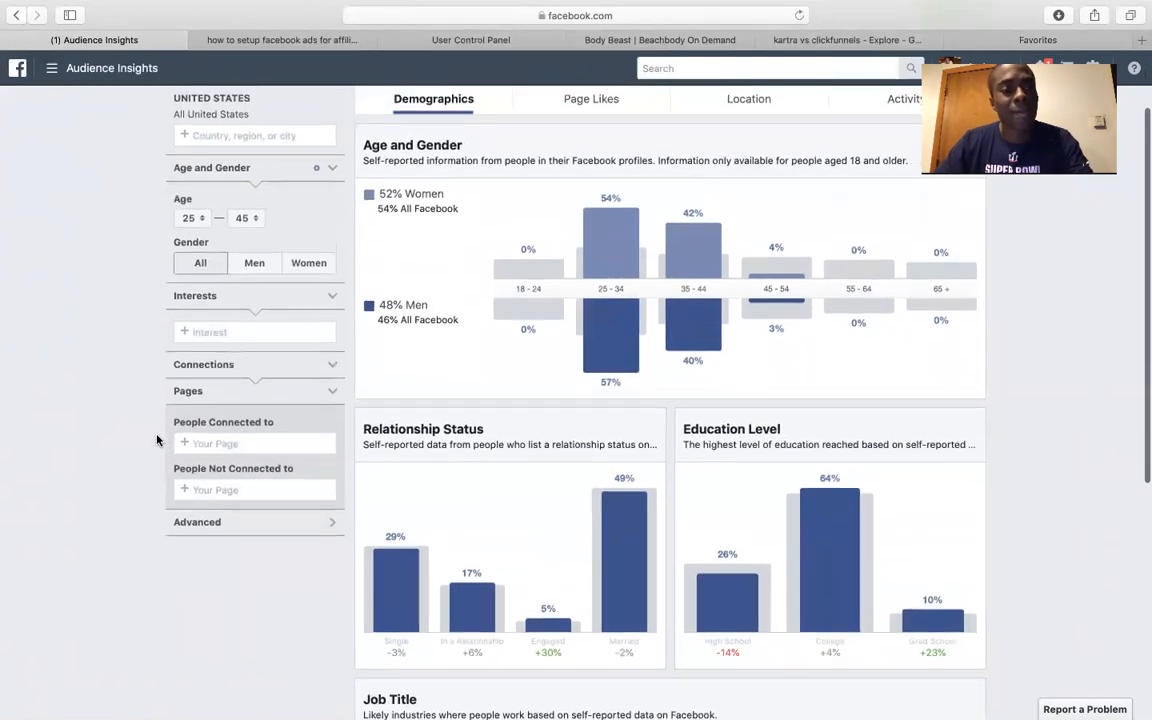
scroll(210, 349, up, 2)
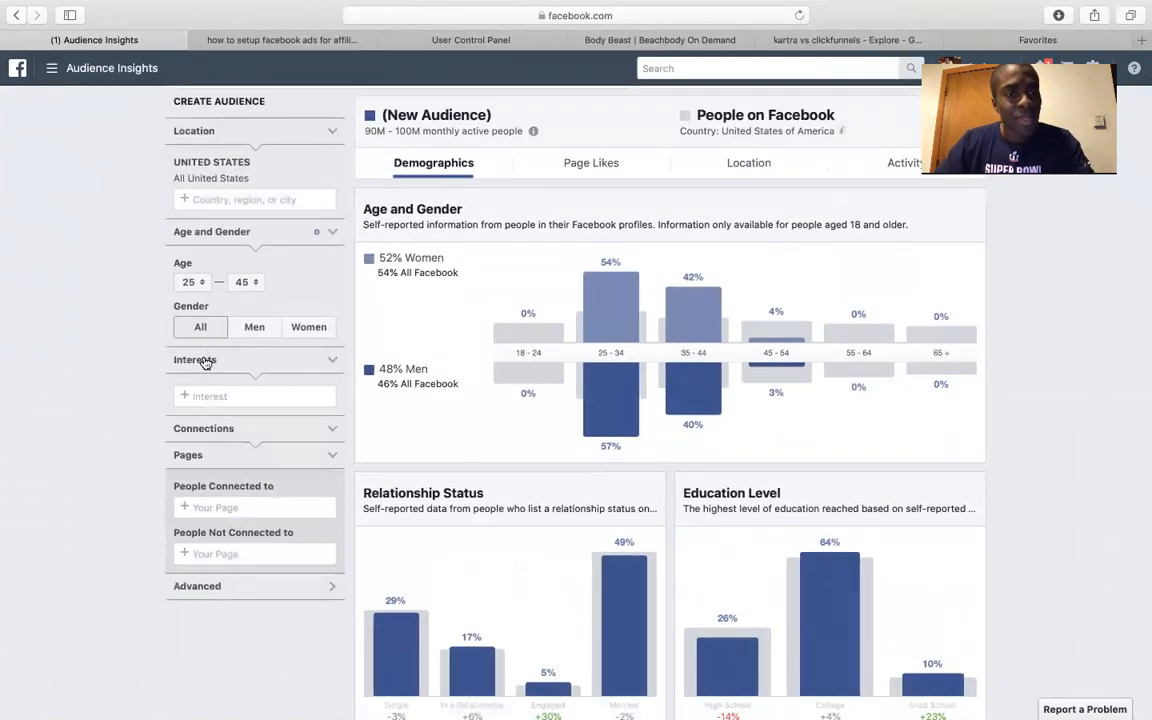
click(196, 395)
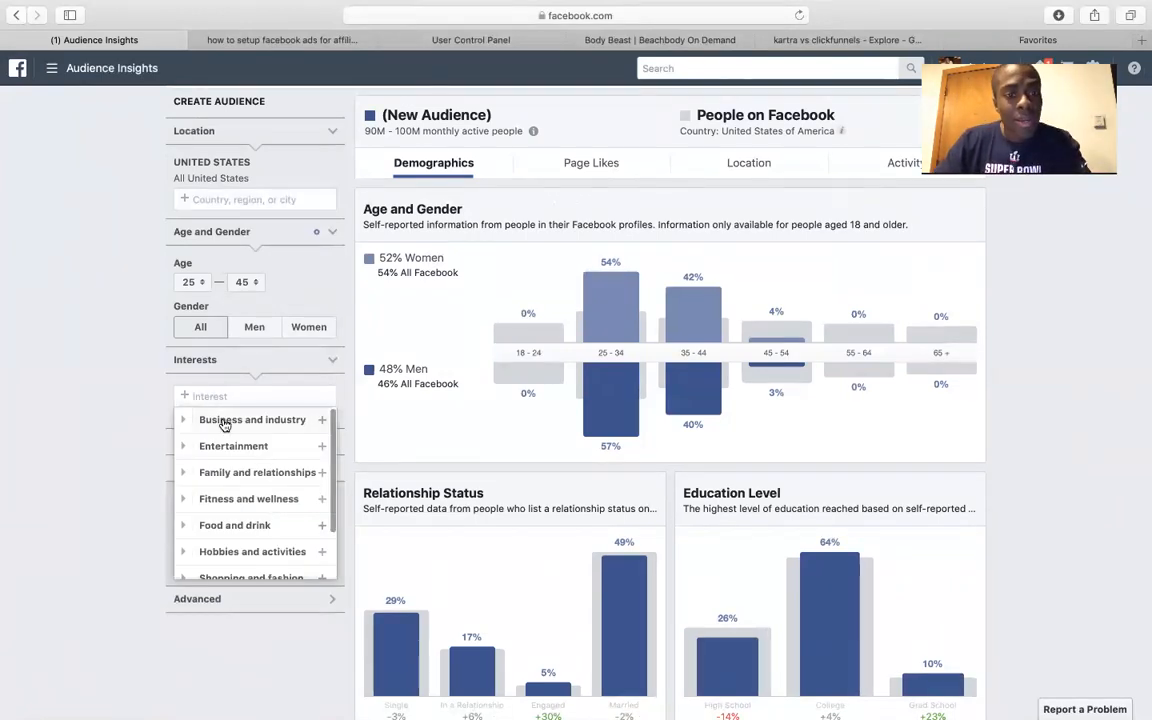
scroll(226, 505, down, 2)
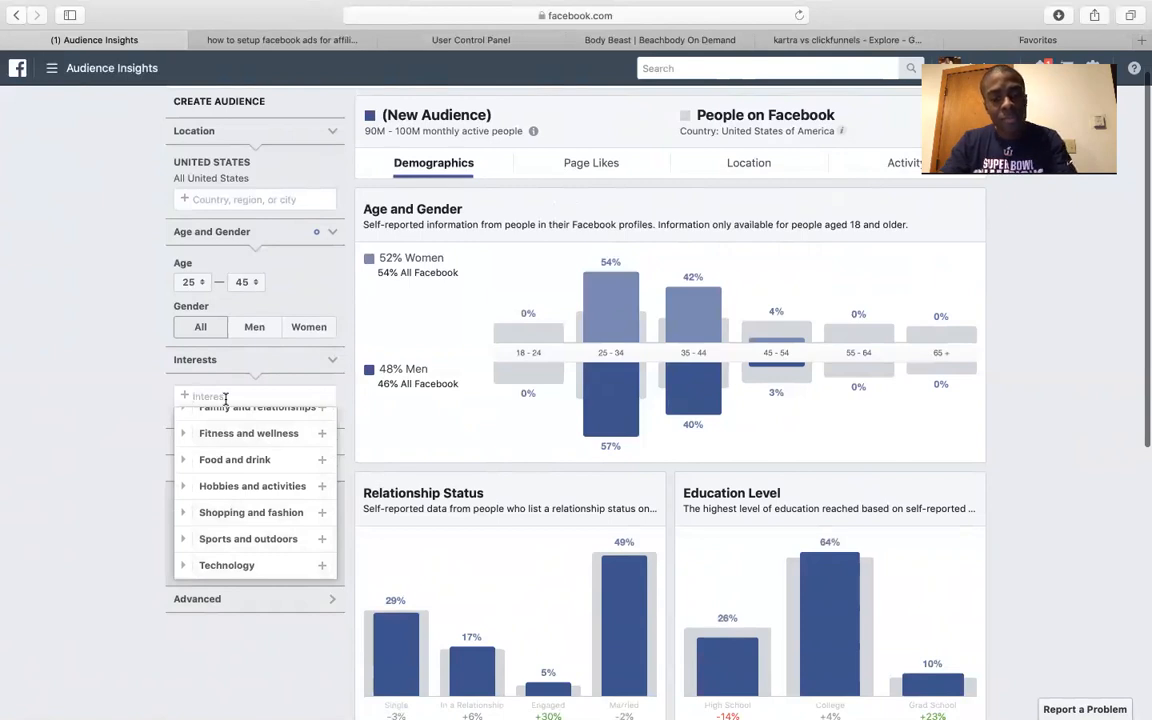
text(social media)
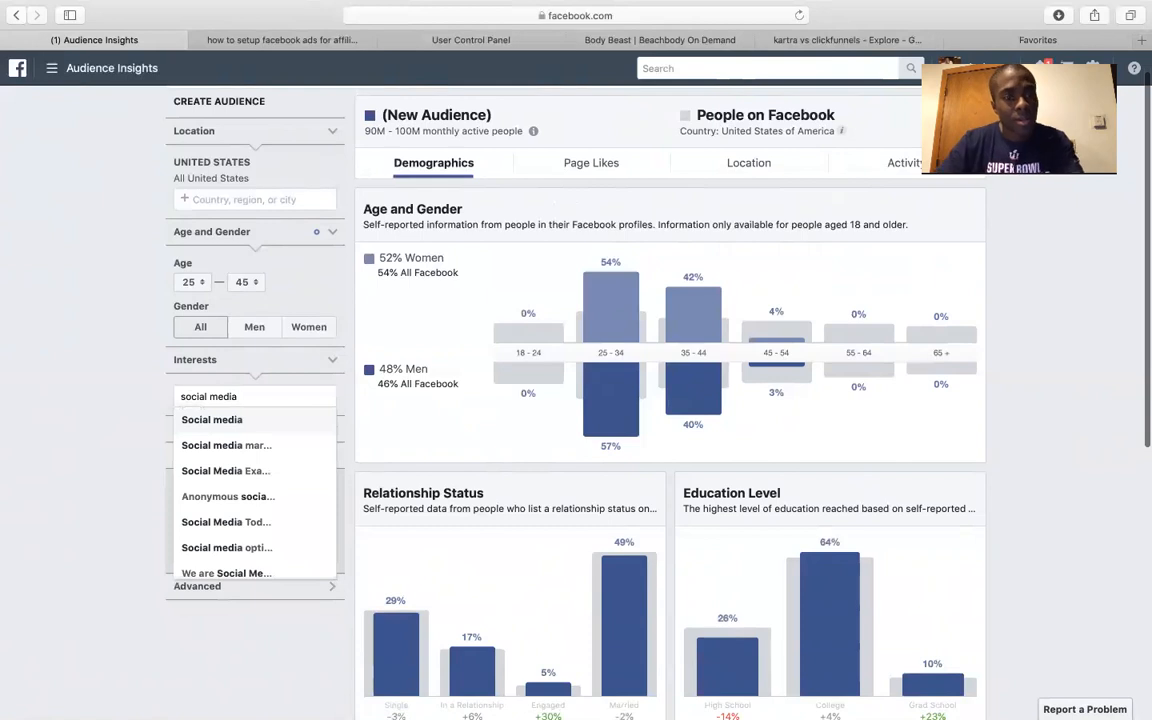
click(214, 419)
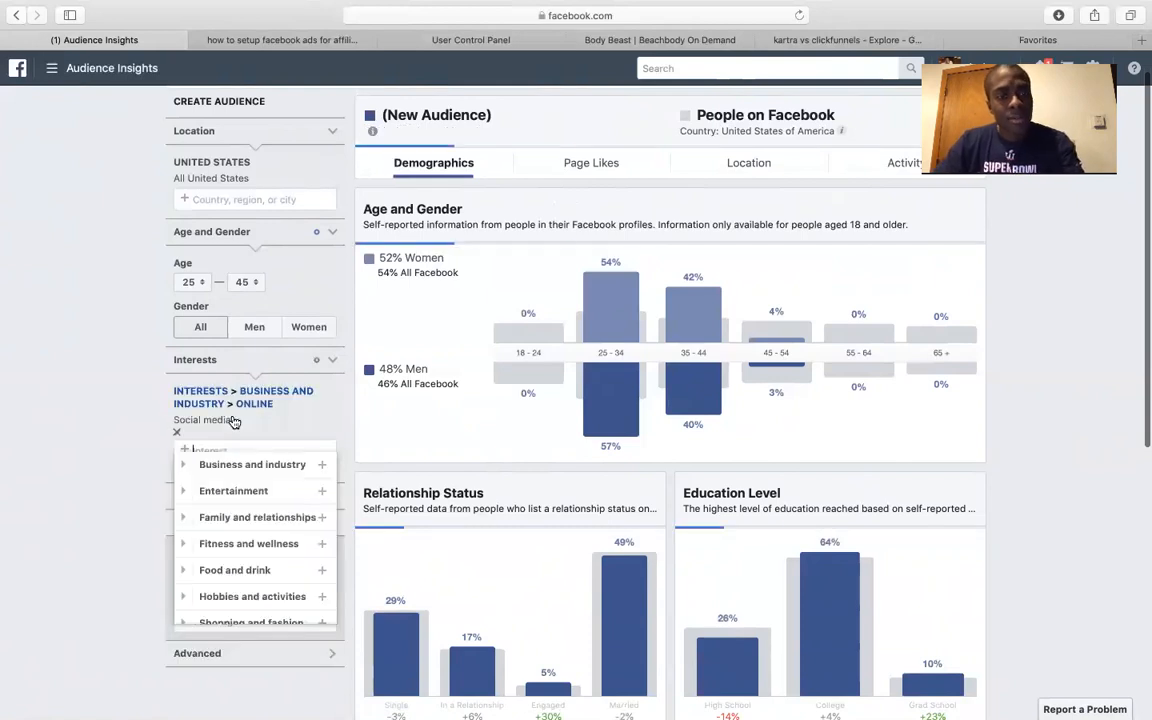
click(145, 406)
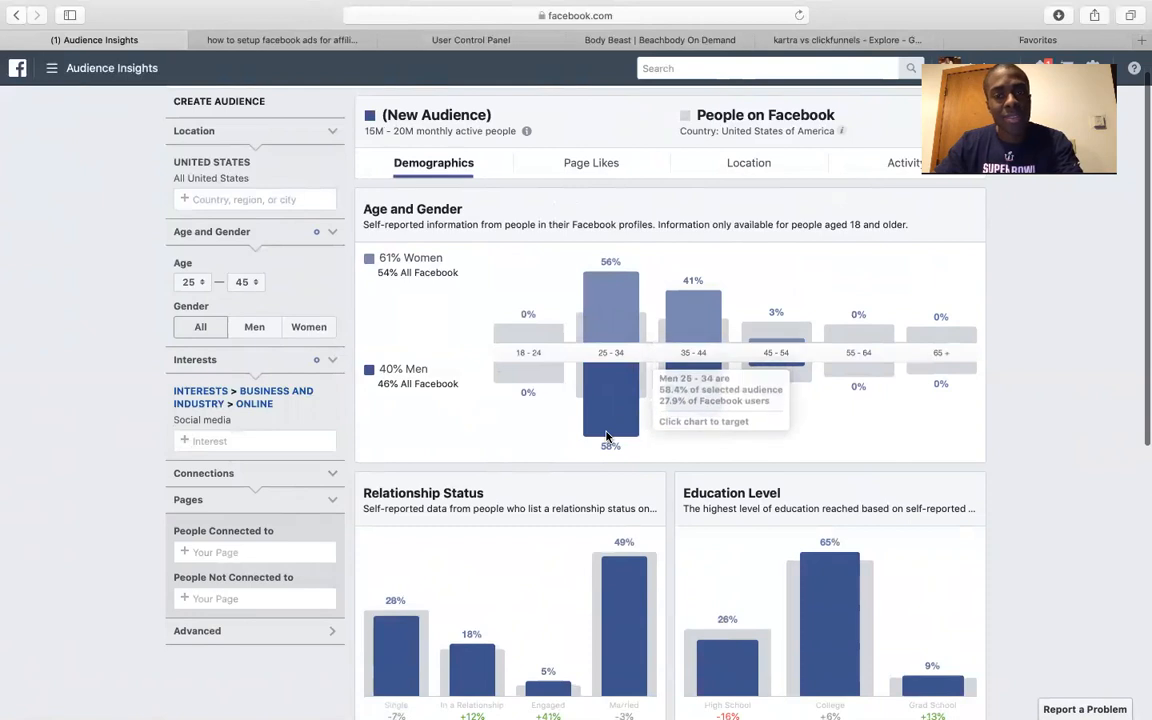
Compare the audience's demographics for men only and women only, and restore the gender filter to All
click(268, 333)
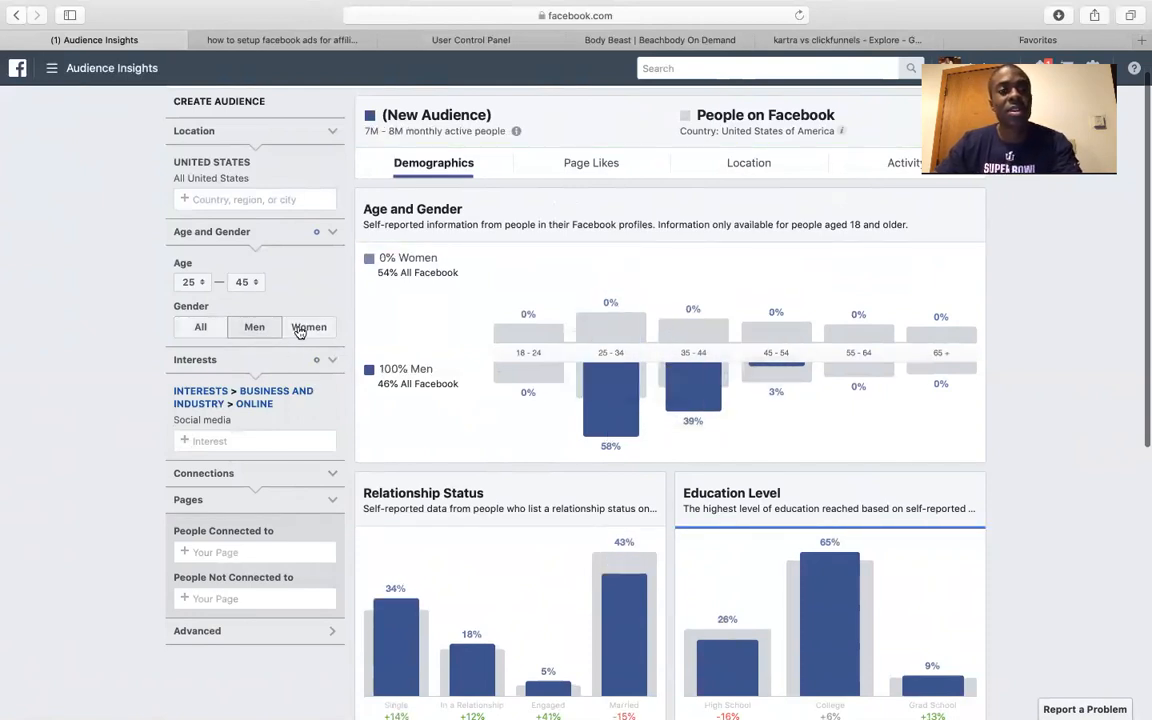
click(299, 330)
click(214, 331)
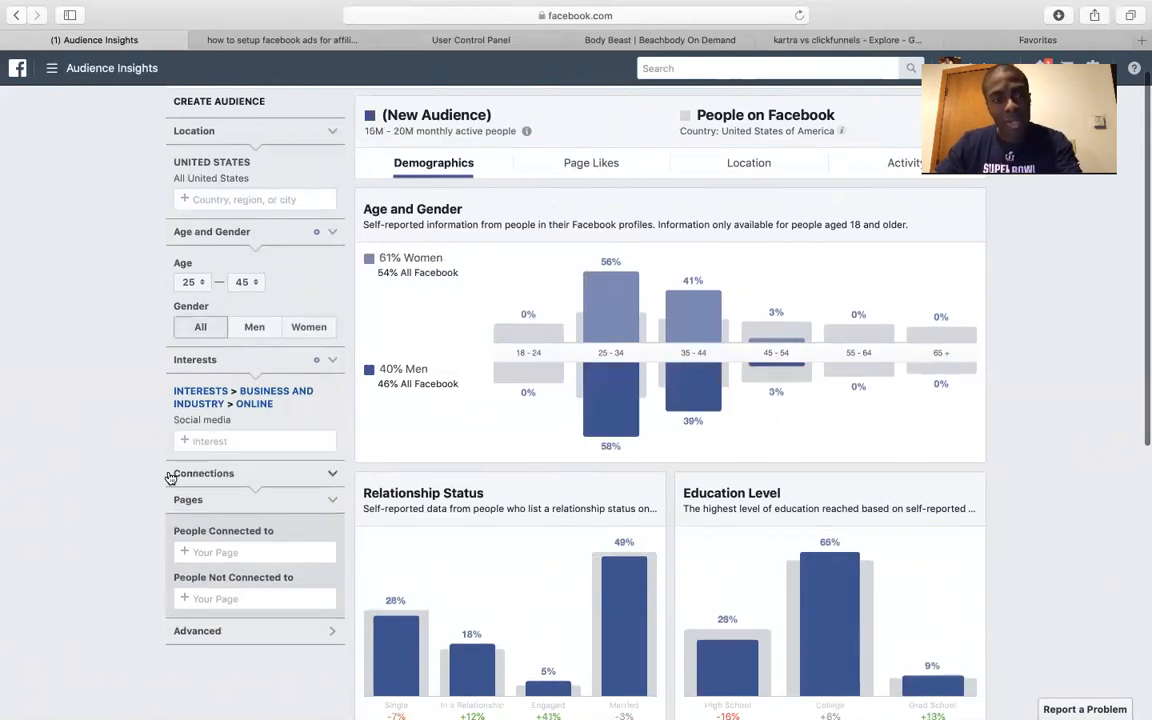
Examine the Social media audience's Activity charts and its top cities under Location
scroll(117, 500, down, 3)
scroll(117, 500, up, 3)
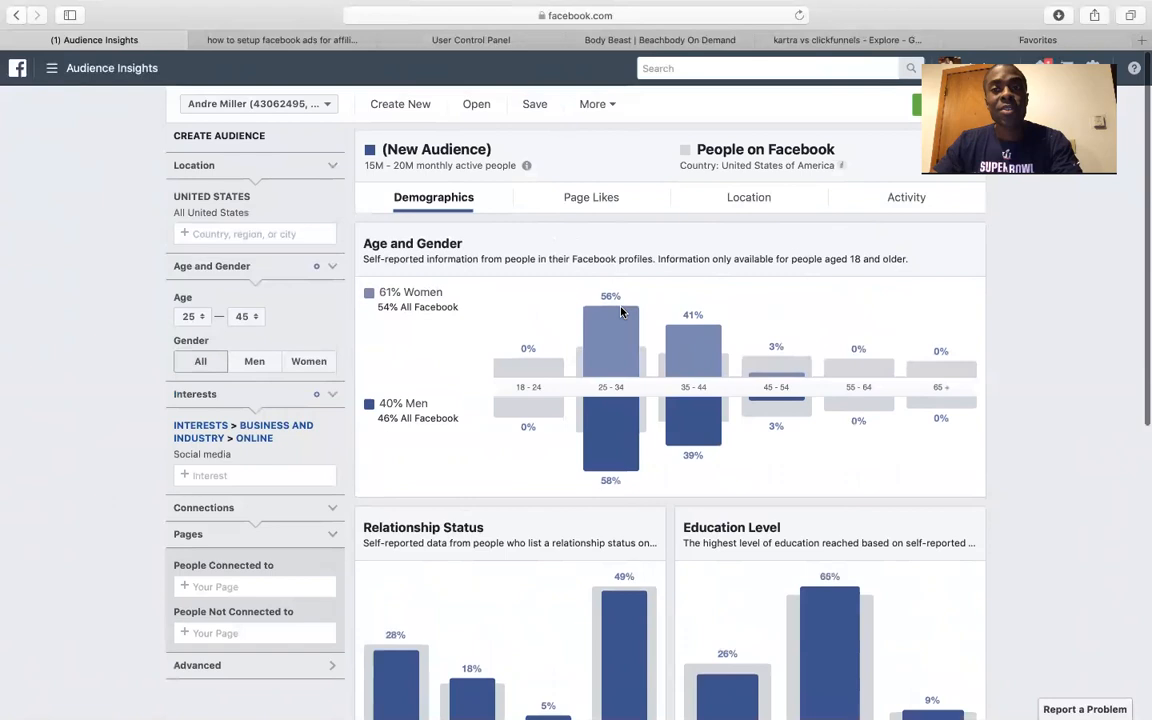
click(887, 206)
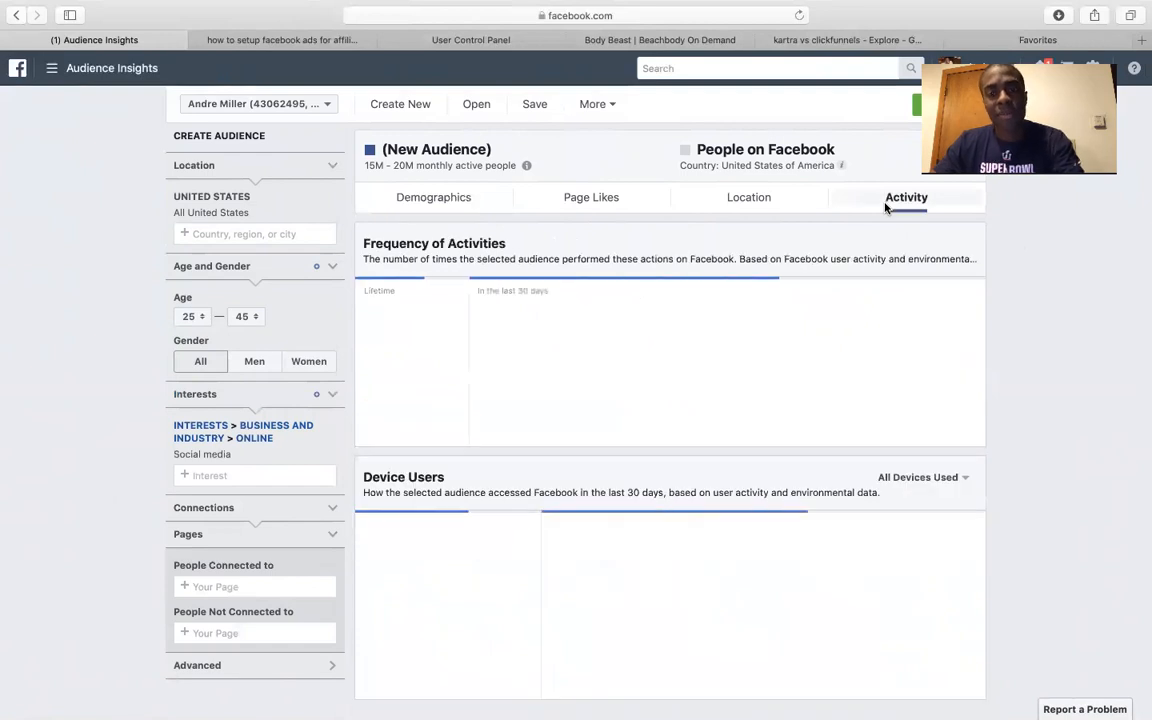
mouse_move(962, 302)
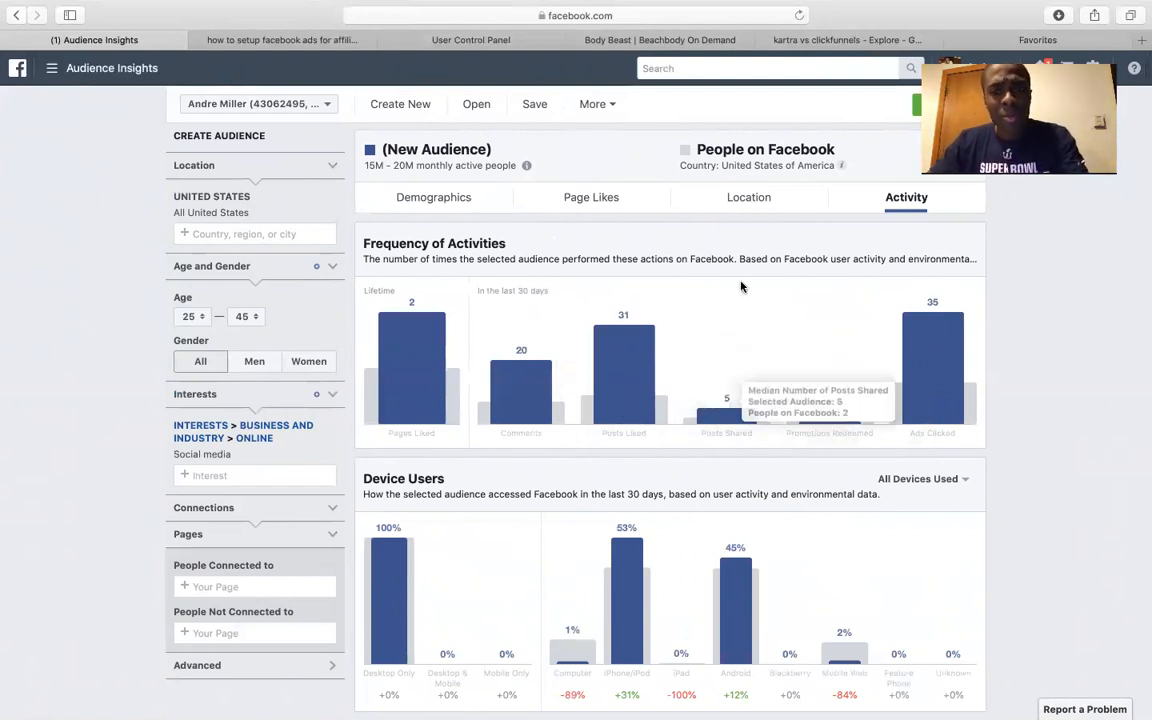
click(731, 199)
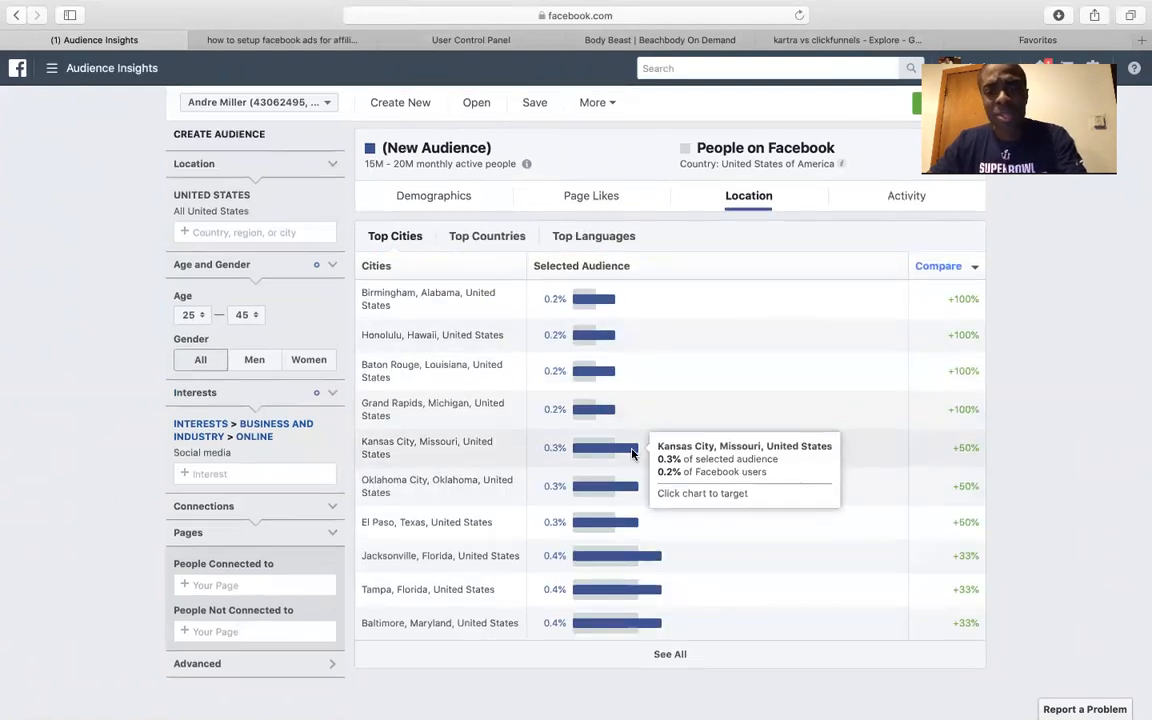
Examine the Page Likes table for pages relevant to the audience, including Amazon Fashion and Patrón Tequila
click(591, 196)
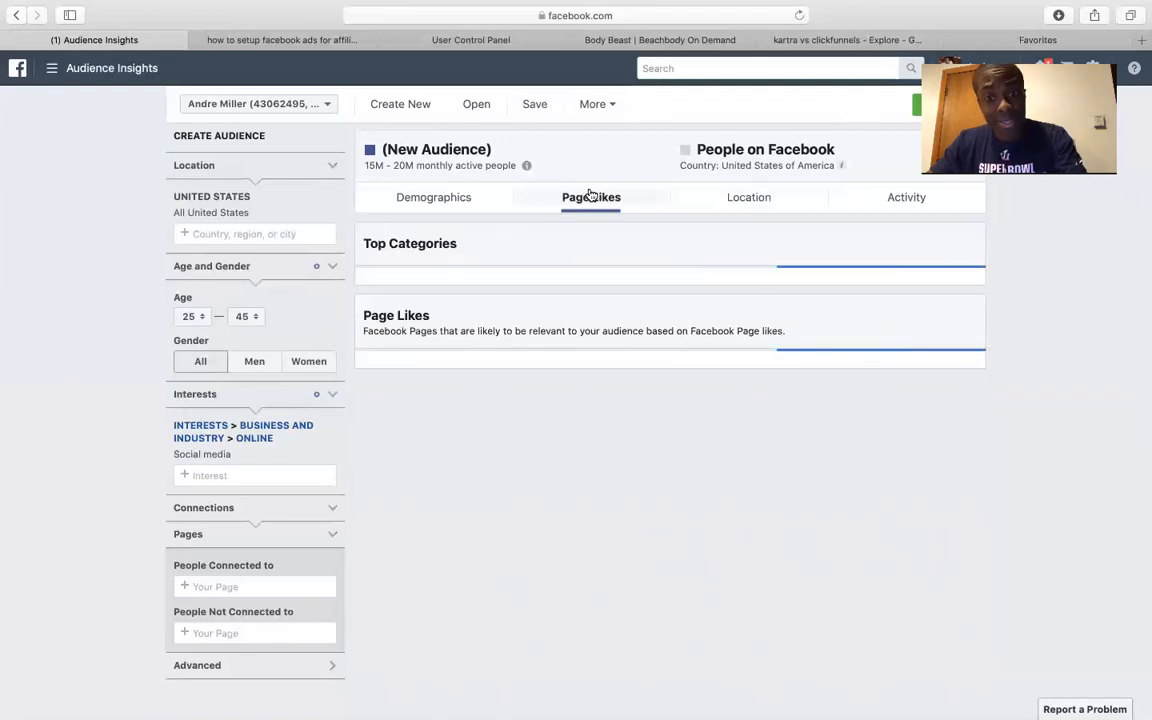
scroll(573, 449, down, 5)
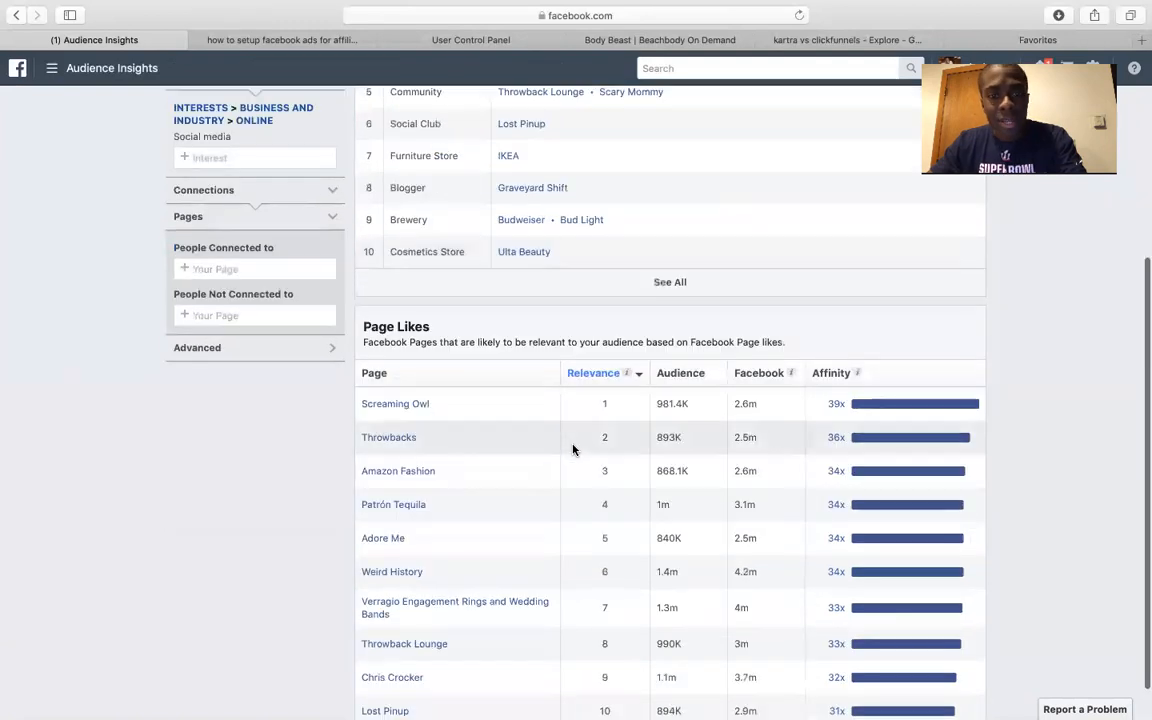
scroll(573, 449, down, 1)
mouse_move(423, 366)
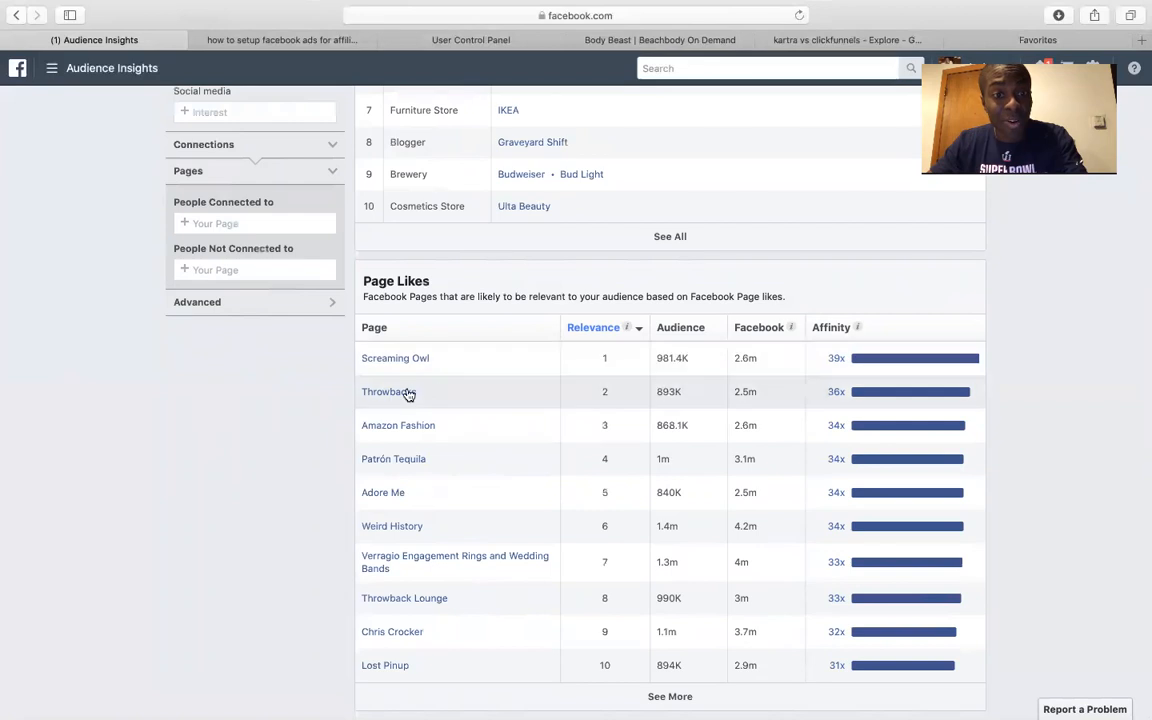
mouse_move(425, 435)
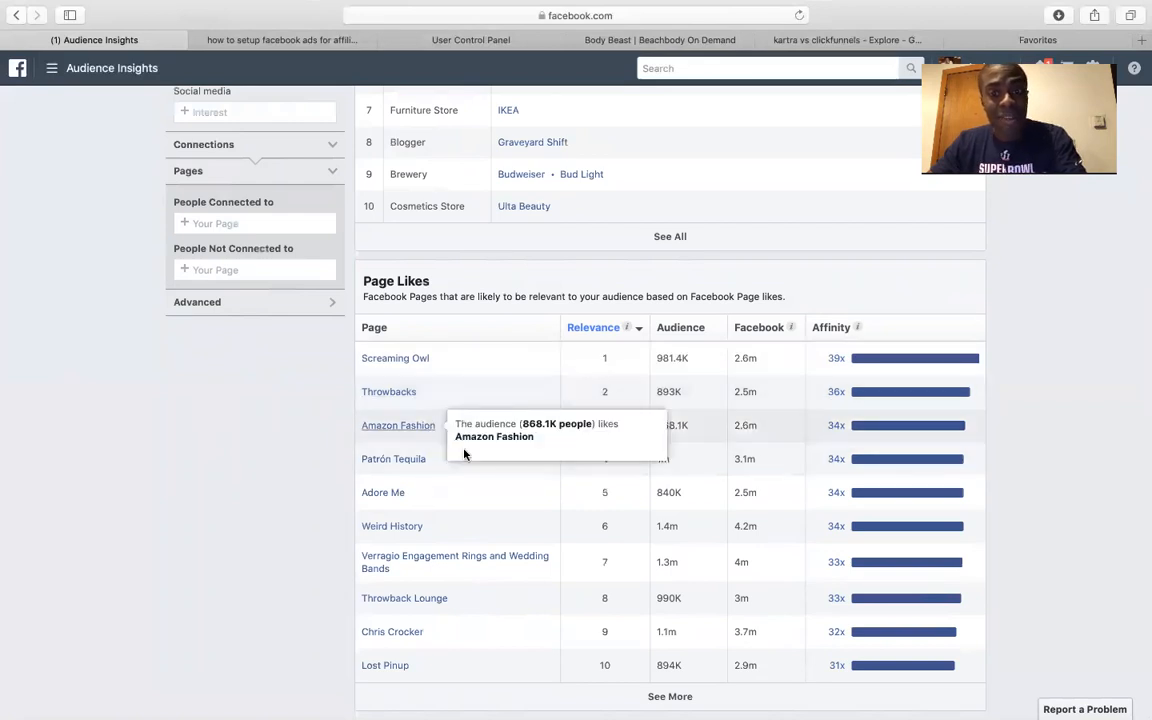
mouse_move(423, 463)
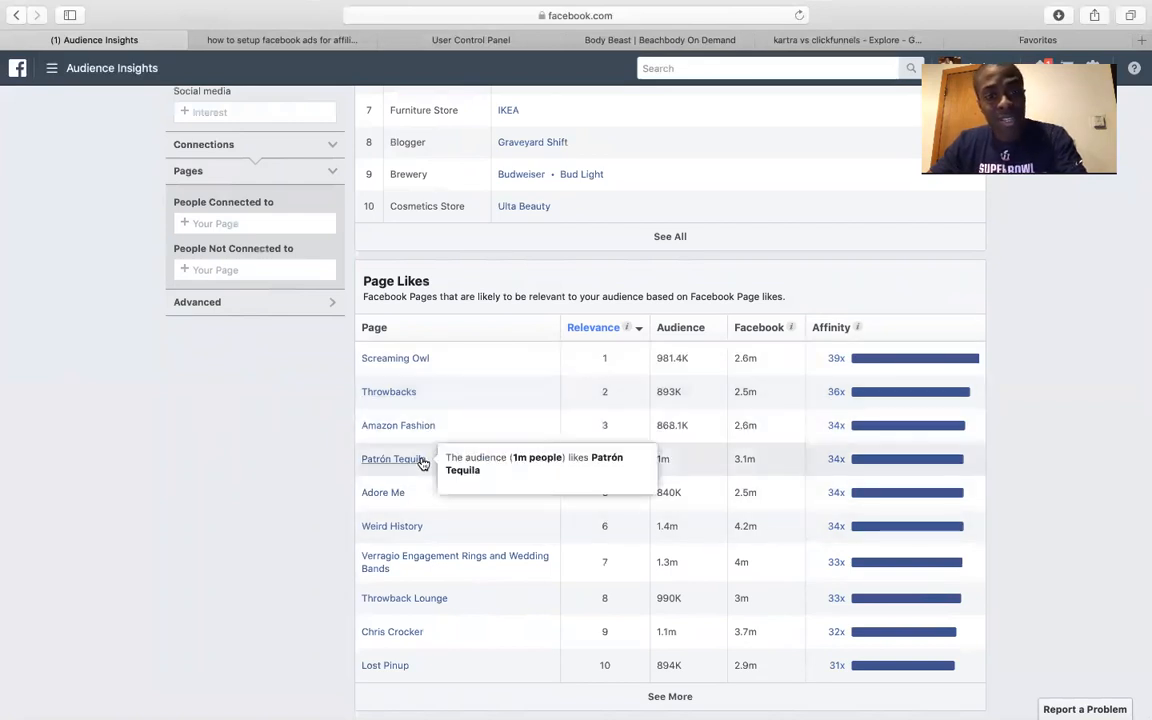
mouse_move(396, 500)
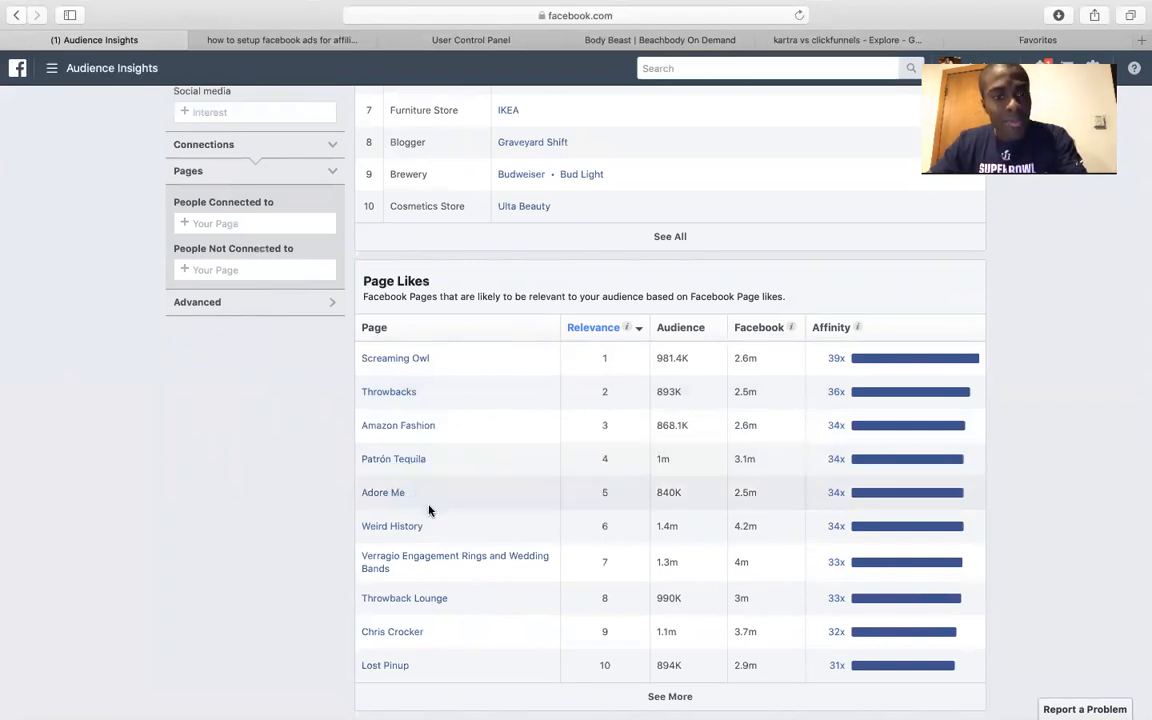
mouse_move(408, 529)
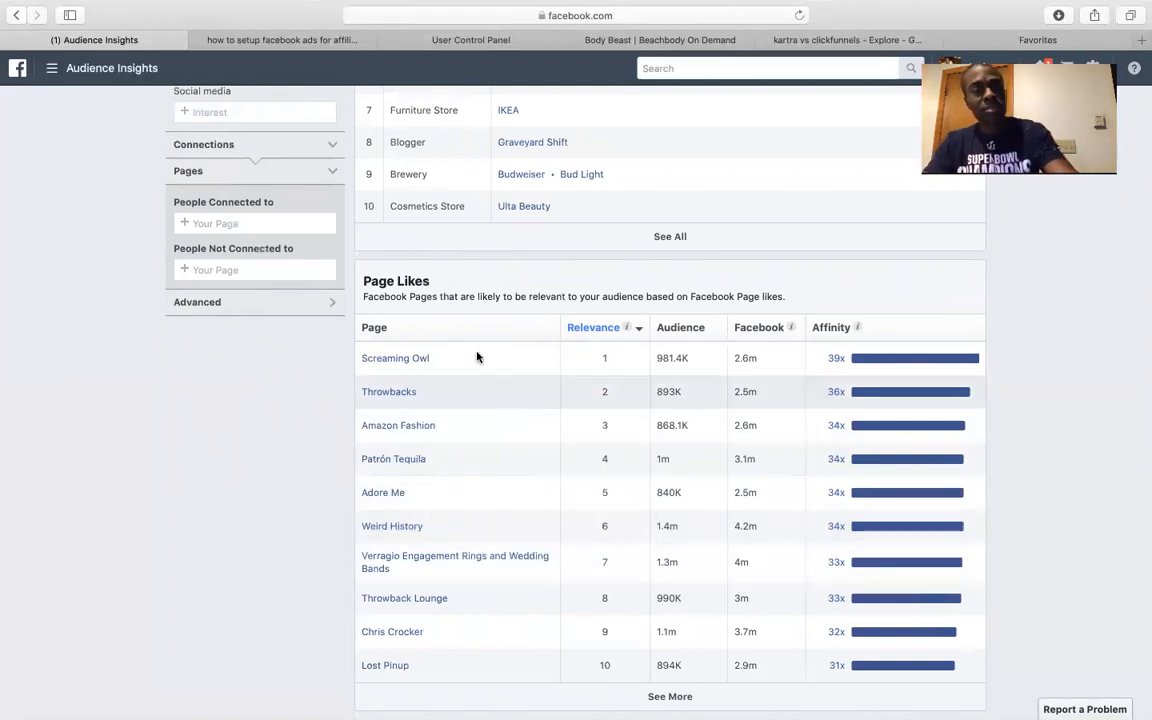
Review the Top Categories list of pages the audience likes
scroll(472, 346, up, 5)
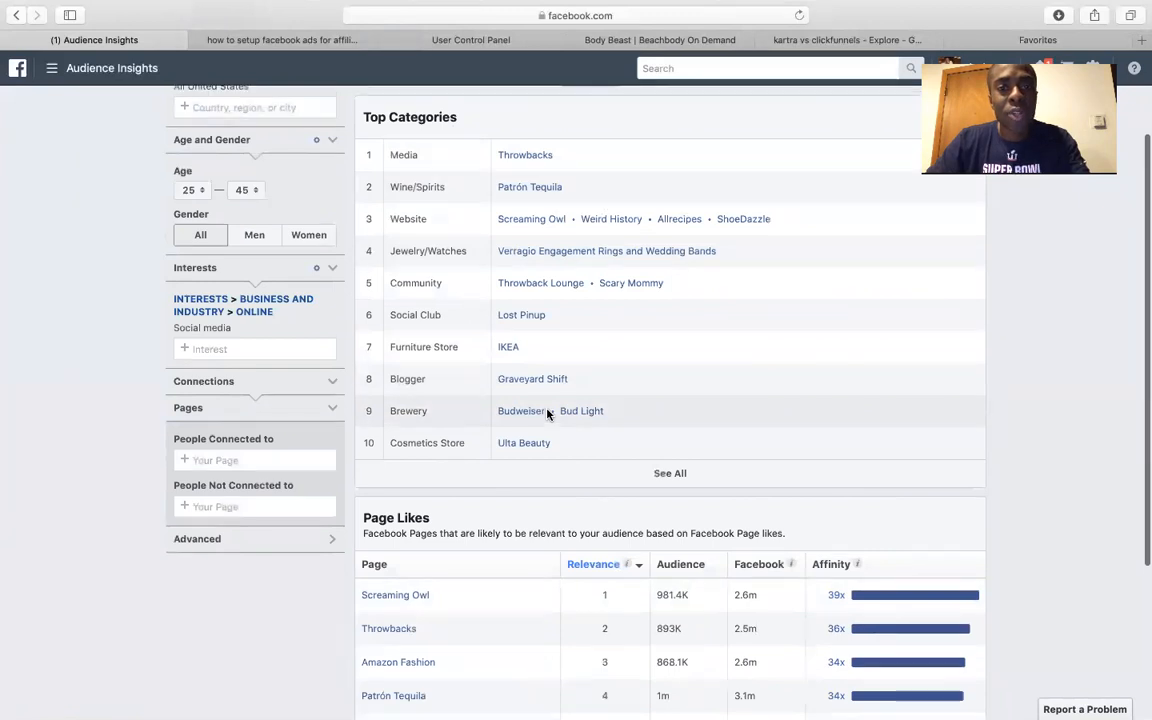
scroll(547, 413, up, 2)
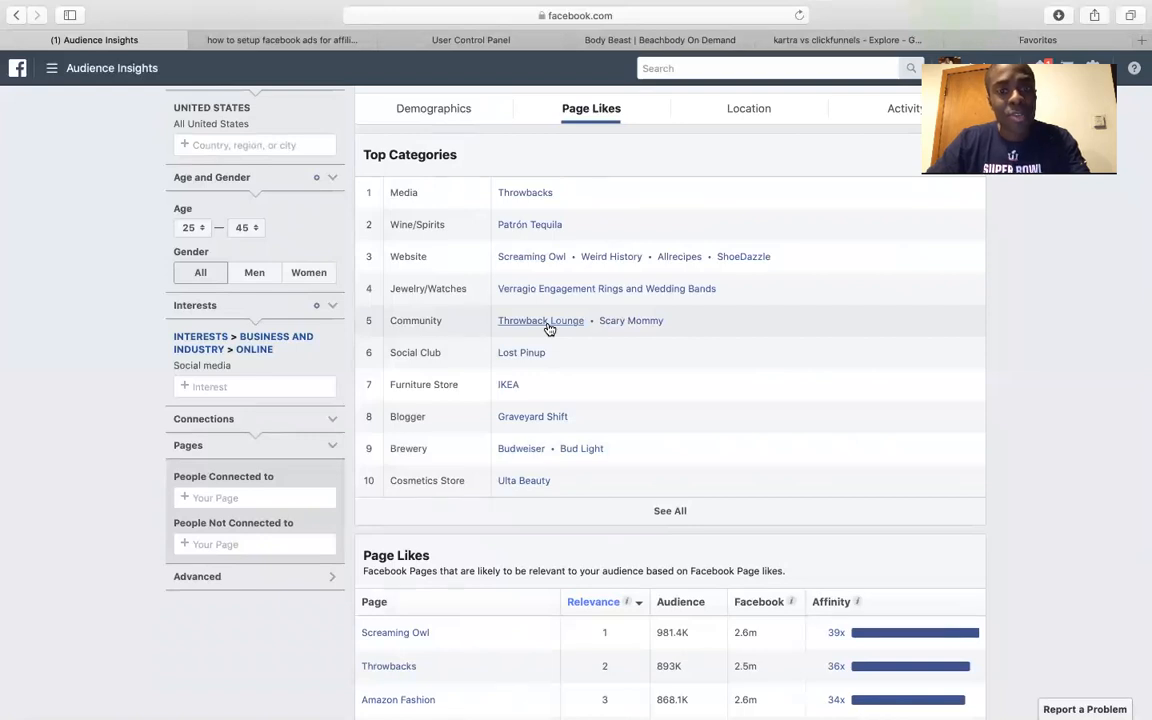
scroll(537, 200, up, 1)
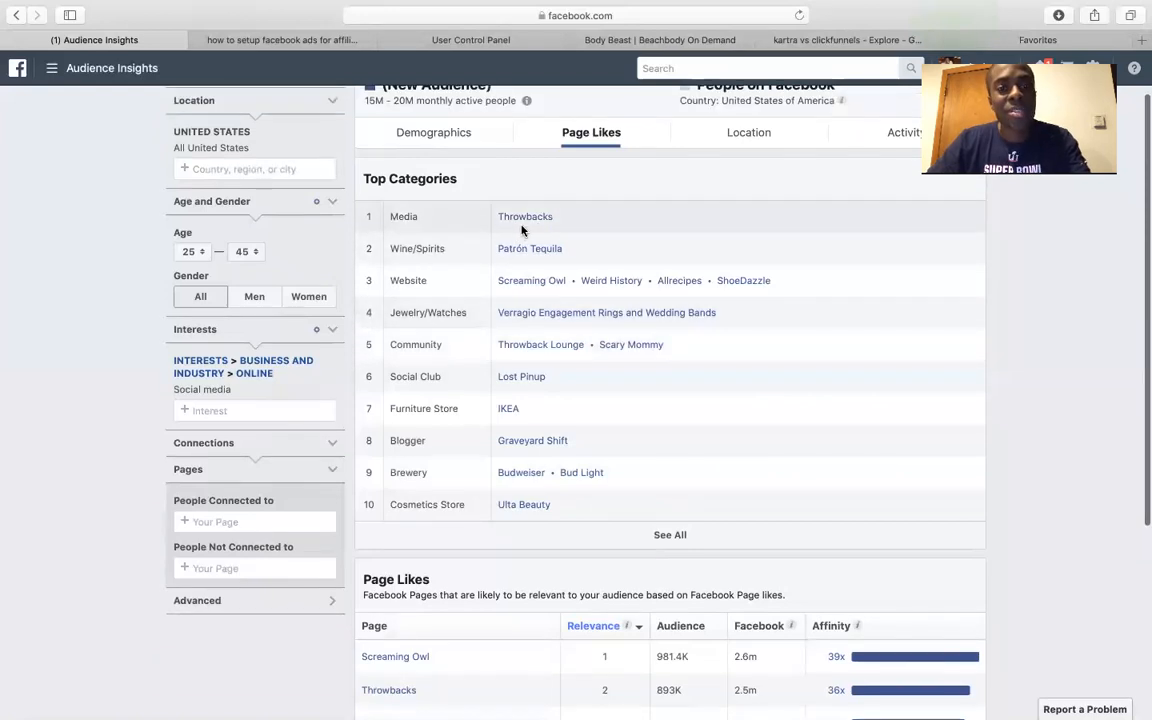
Open the Throwbacks page from the Media category, examine its posts, photos, videos and comments, and return to Audience Insights
click(526, 218)
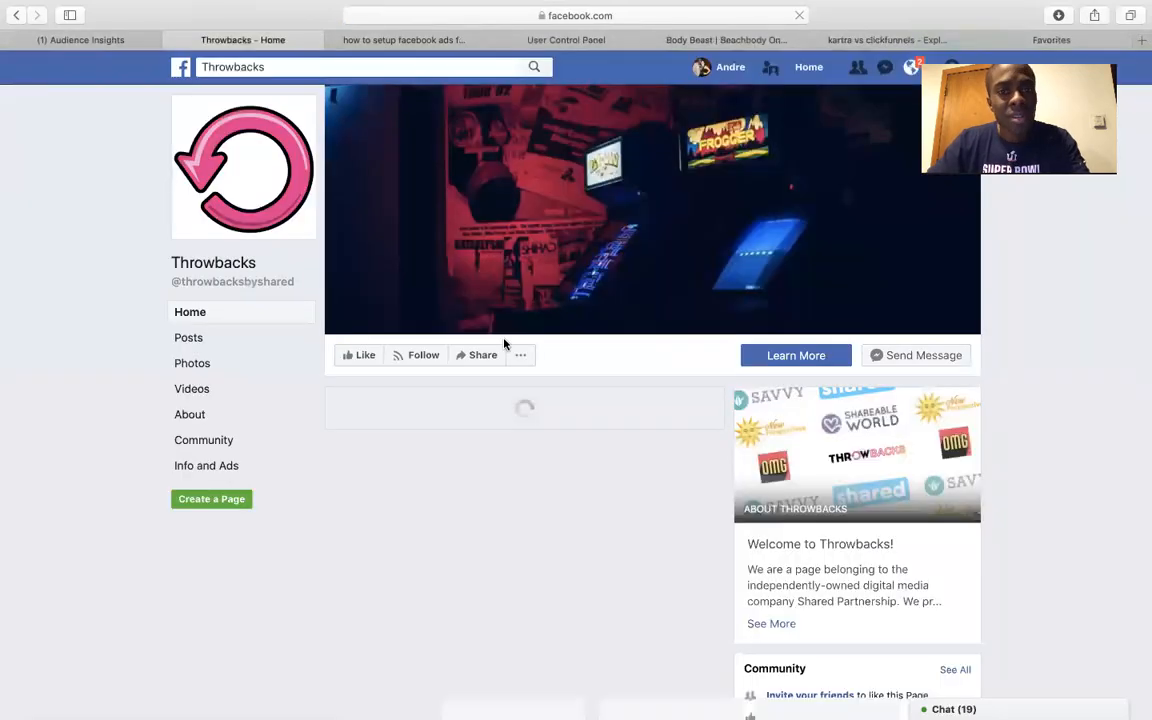
scroll(510, 369, down, 5)
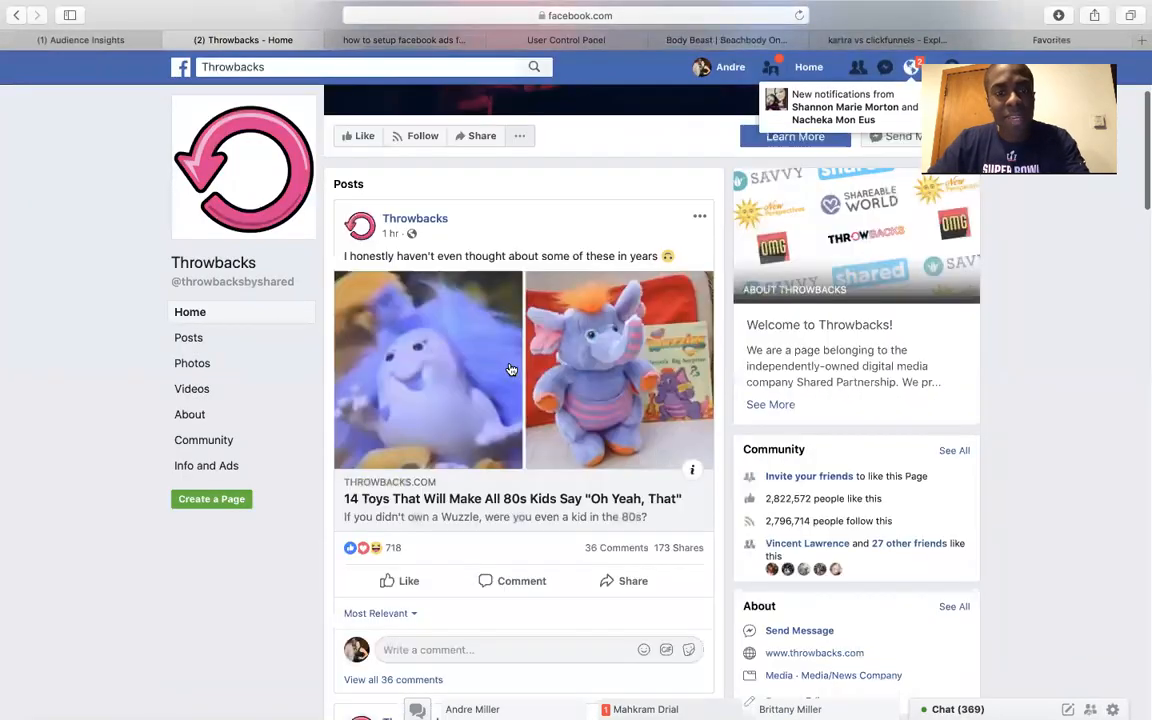
scroll(515, 367, down, 1)
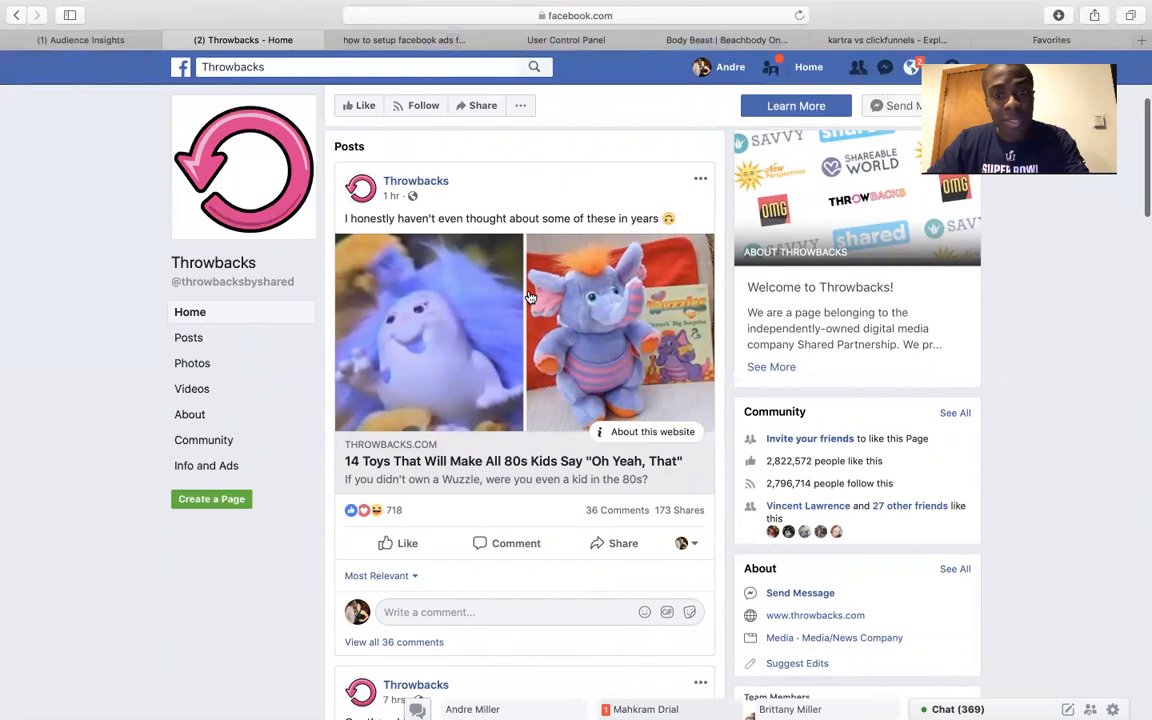
scroll(479, 350, down, 10)
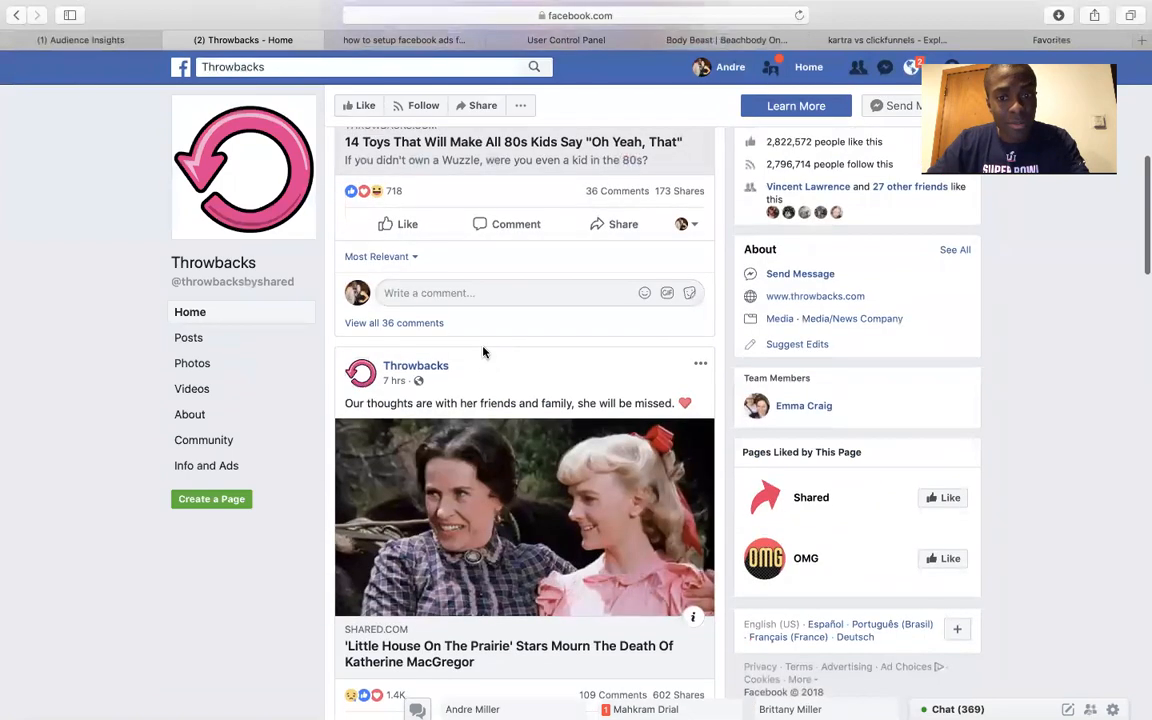
scroll(483, 353, down, 8)
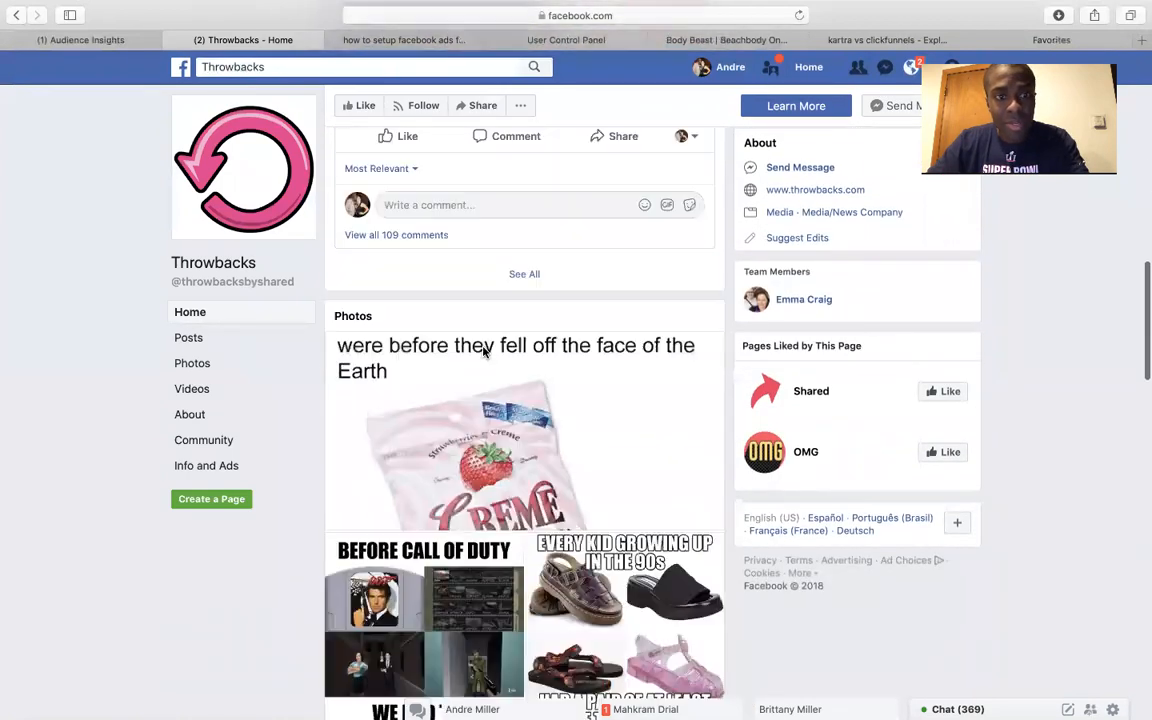
scroll(483, 353, down, 2)
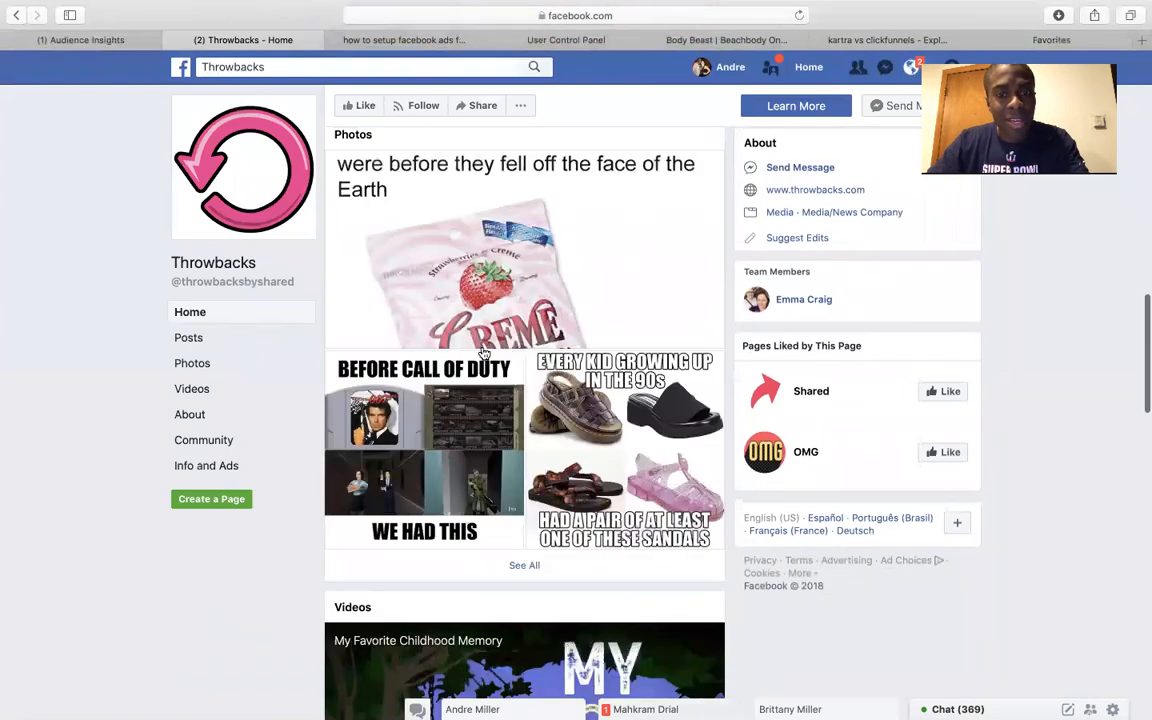
scroll(483, 353, down, 6)
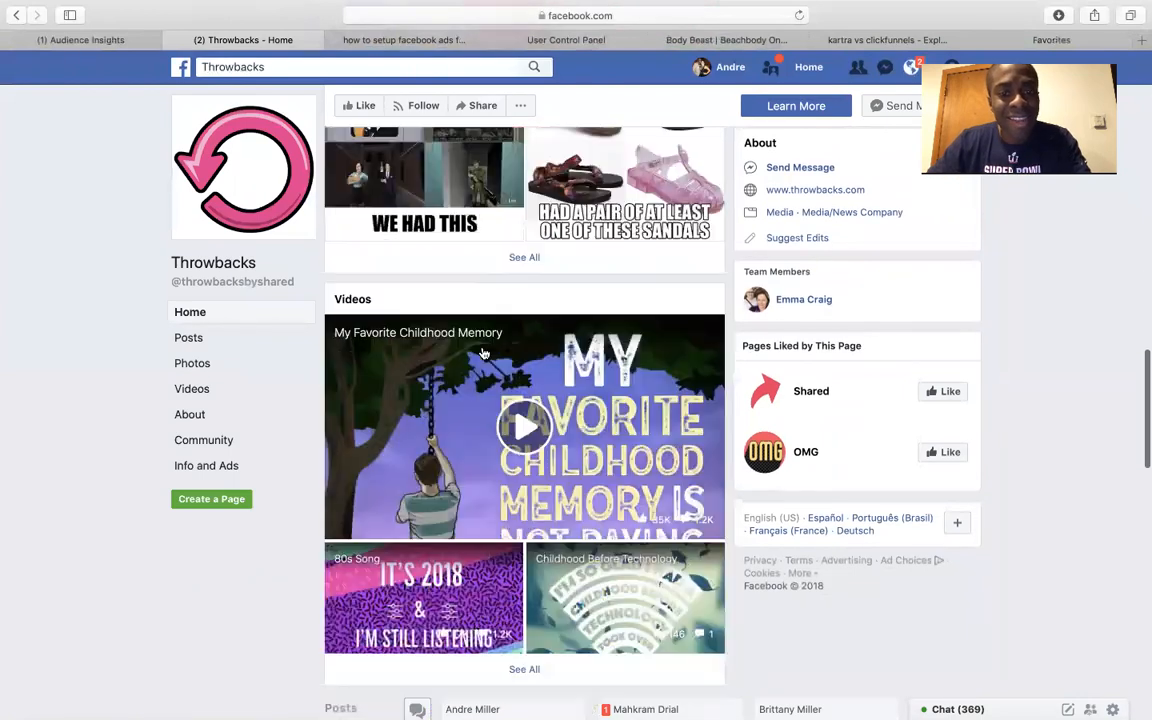
scroll(483, 353, down, 10)
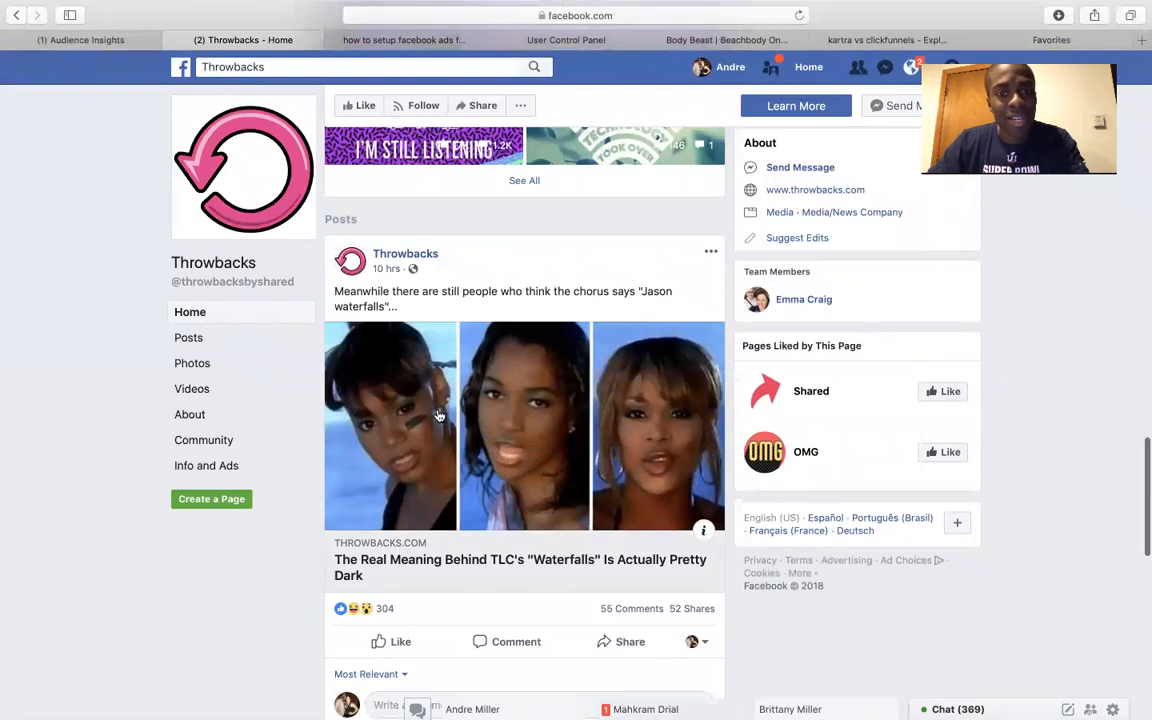
scroll(438, 415, down, 4)
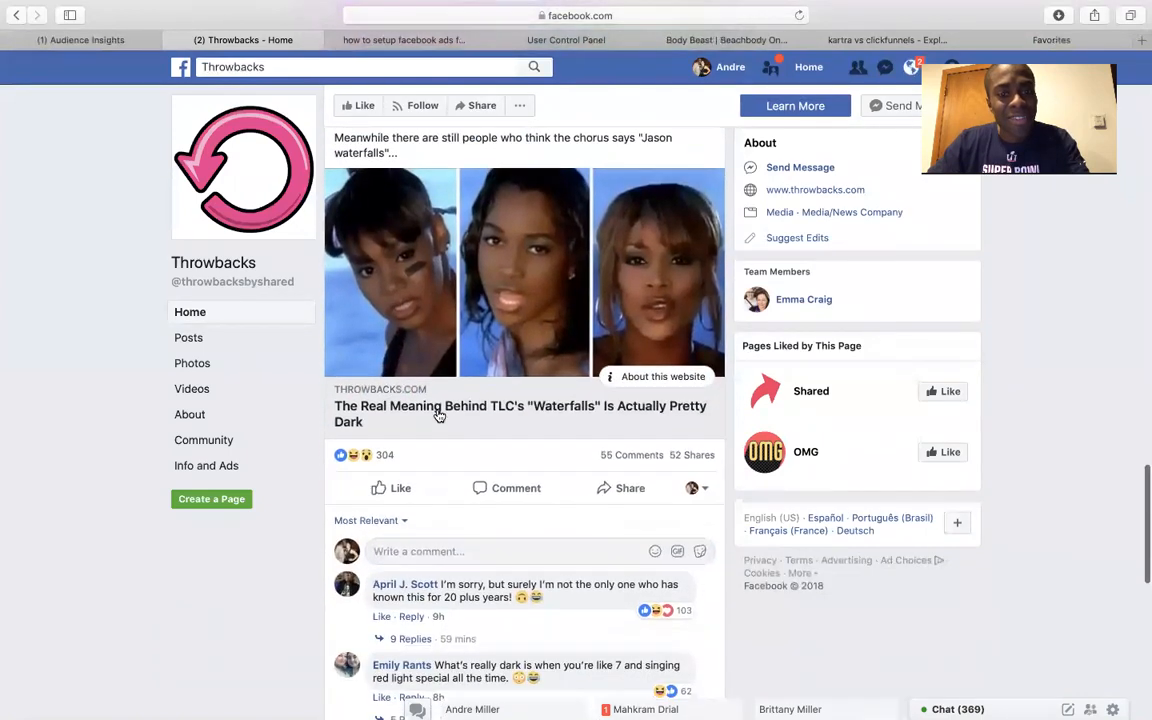
scroll(438, 415, down, 5)
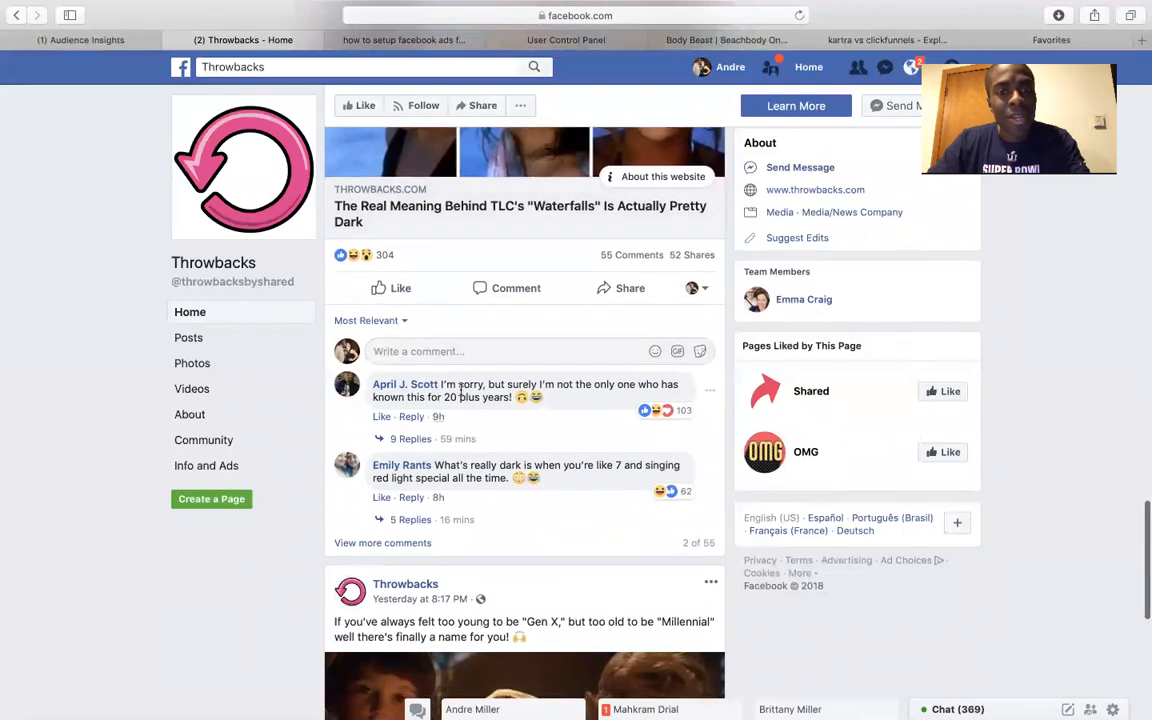
scroll(515, 340, up, 10)
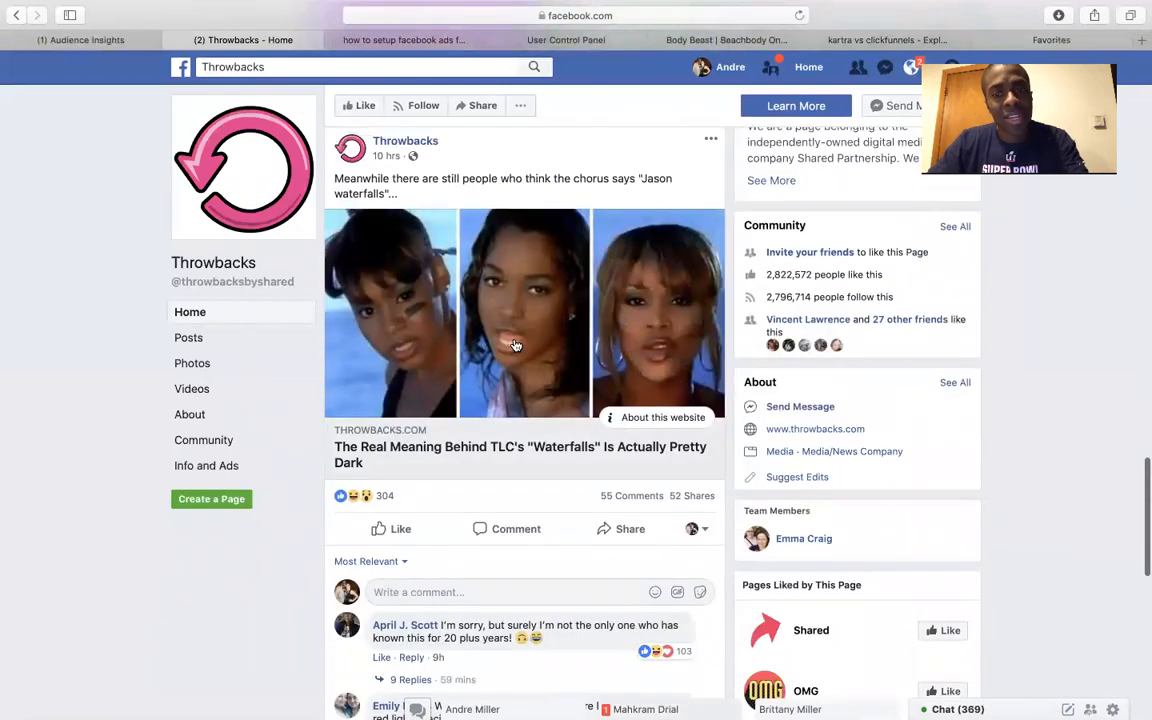
scroll(516, 345, up, 10)
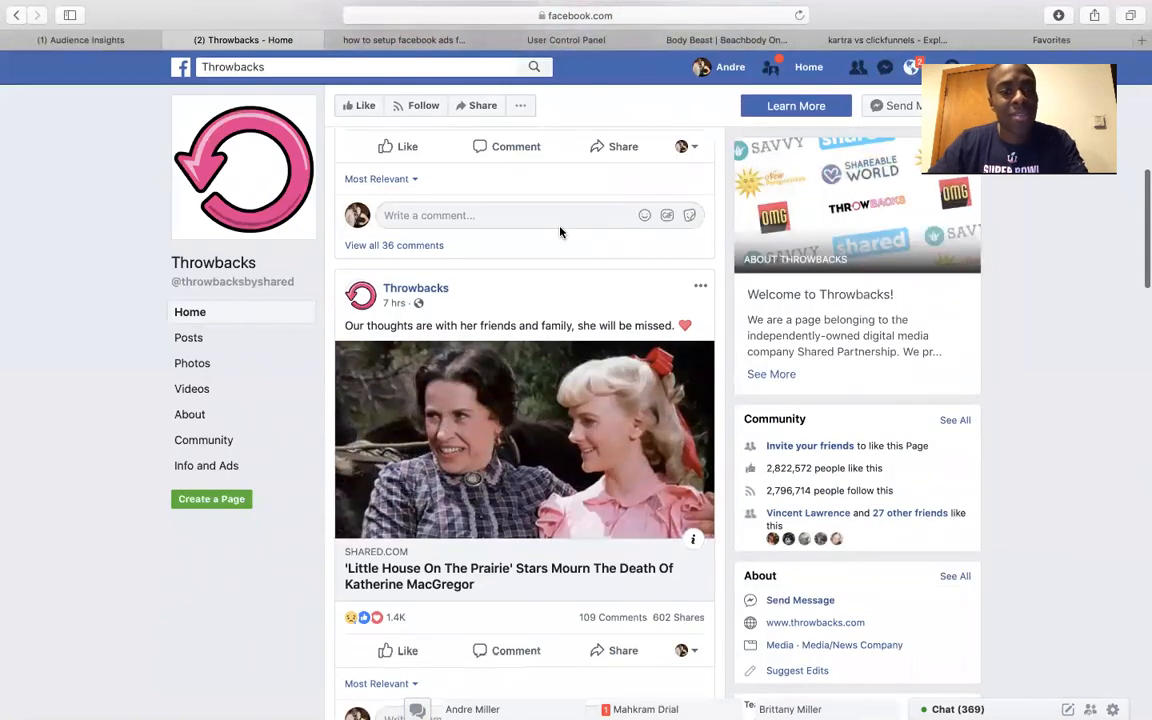
scroll(560, 232, up, 15)
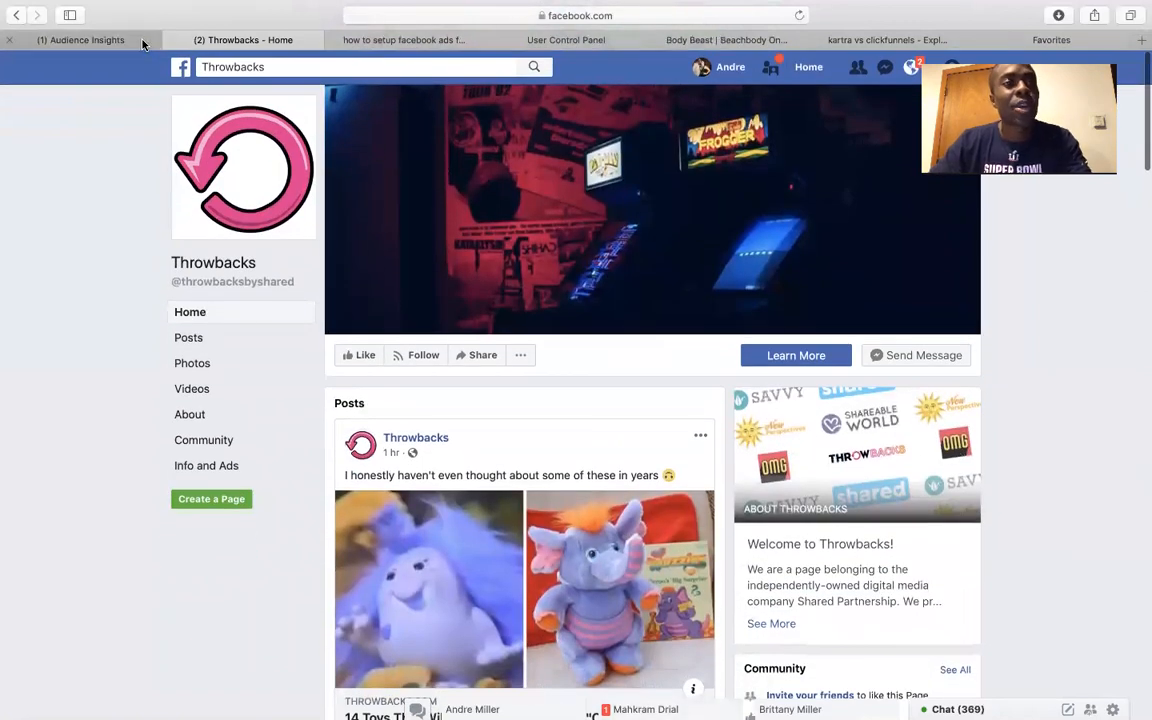
click(143, 41)
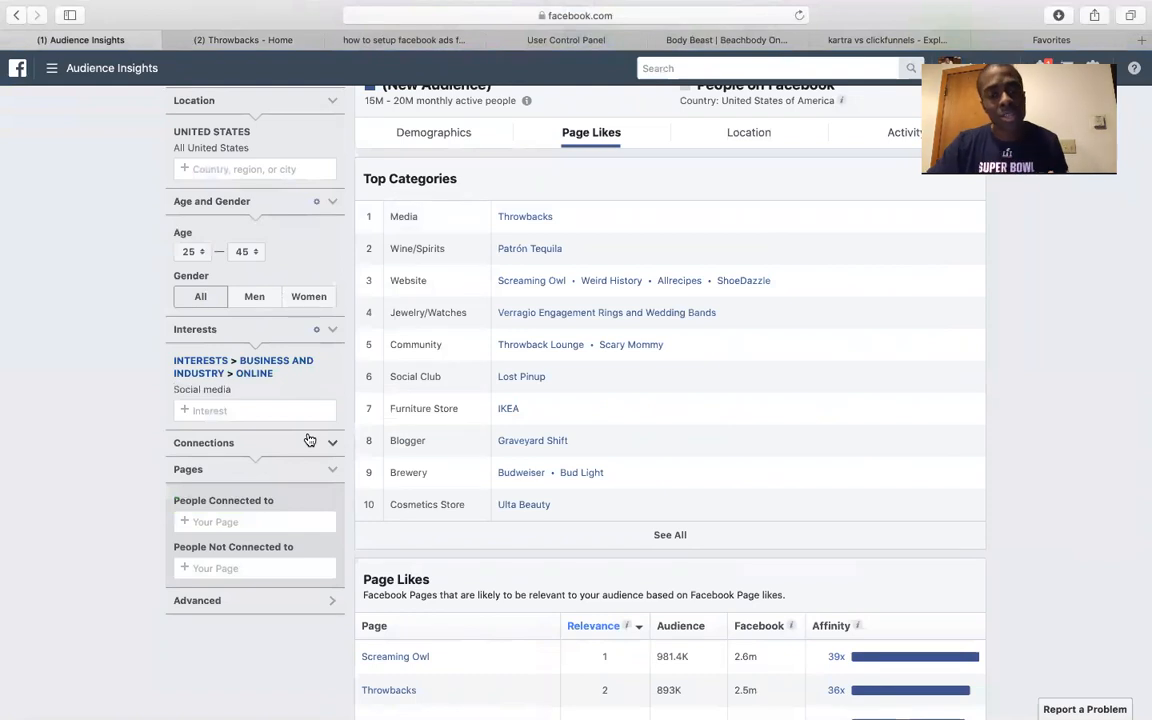
Look through the options offered for the Interests and People Connected to filters
click(249, 410)
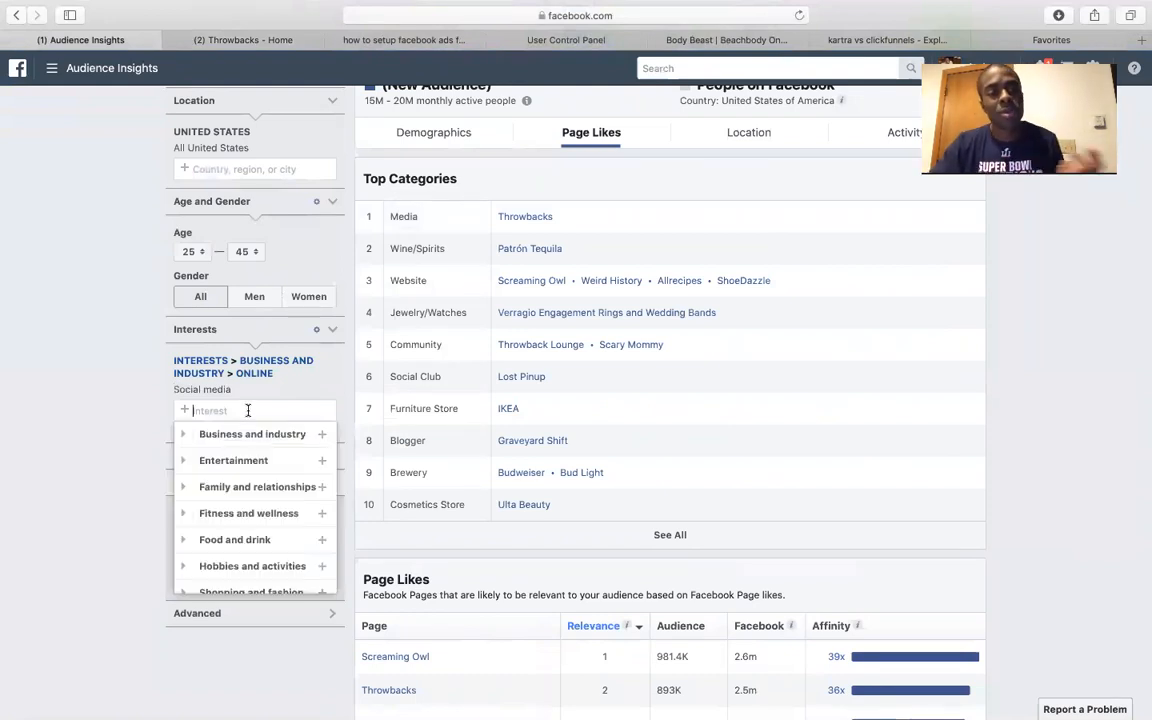
click(139, 405)
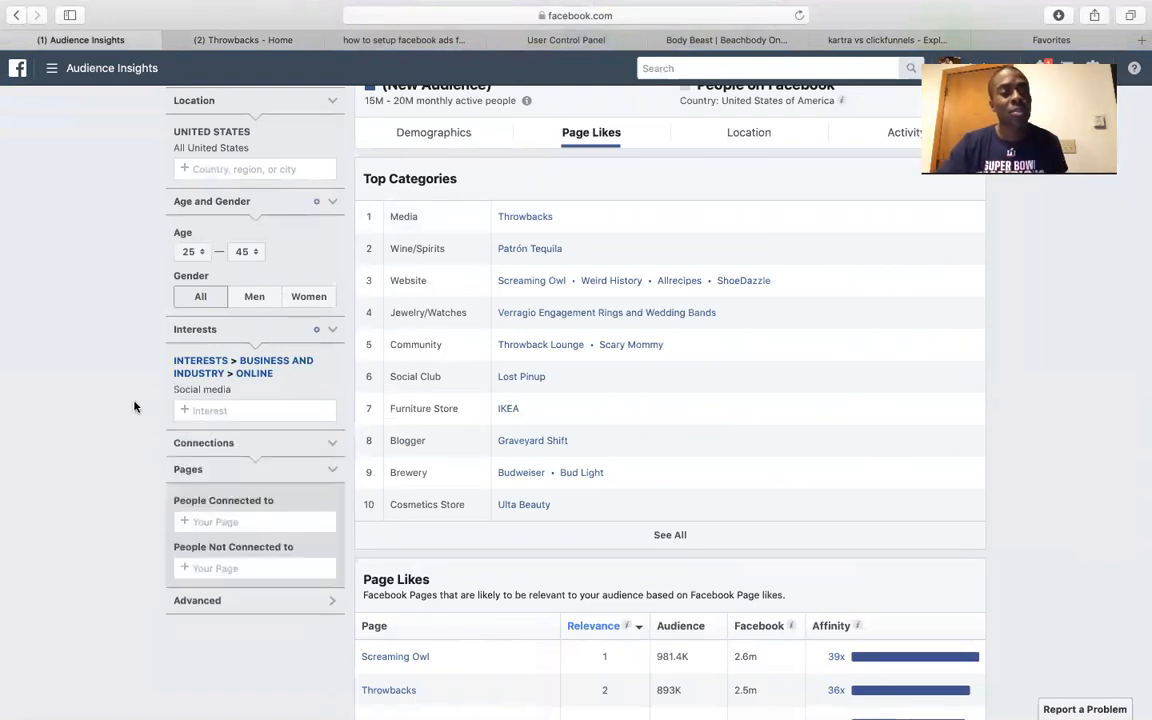
click(225, 519)
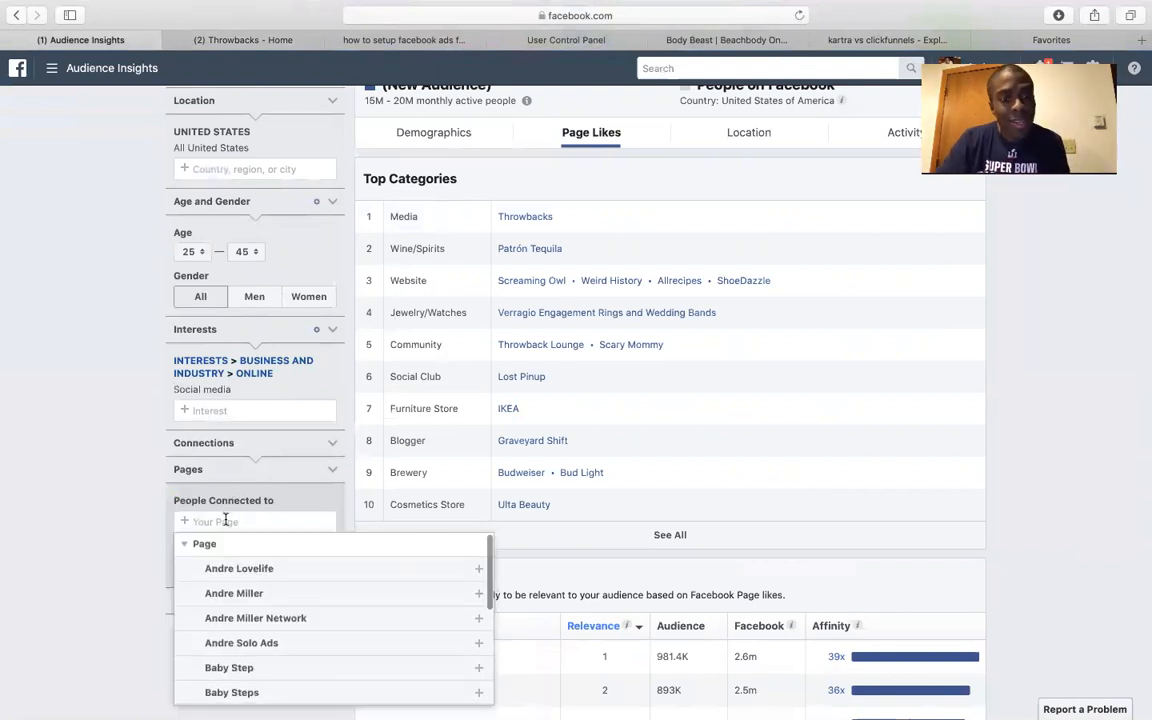
click(125, 487)
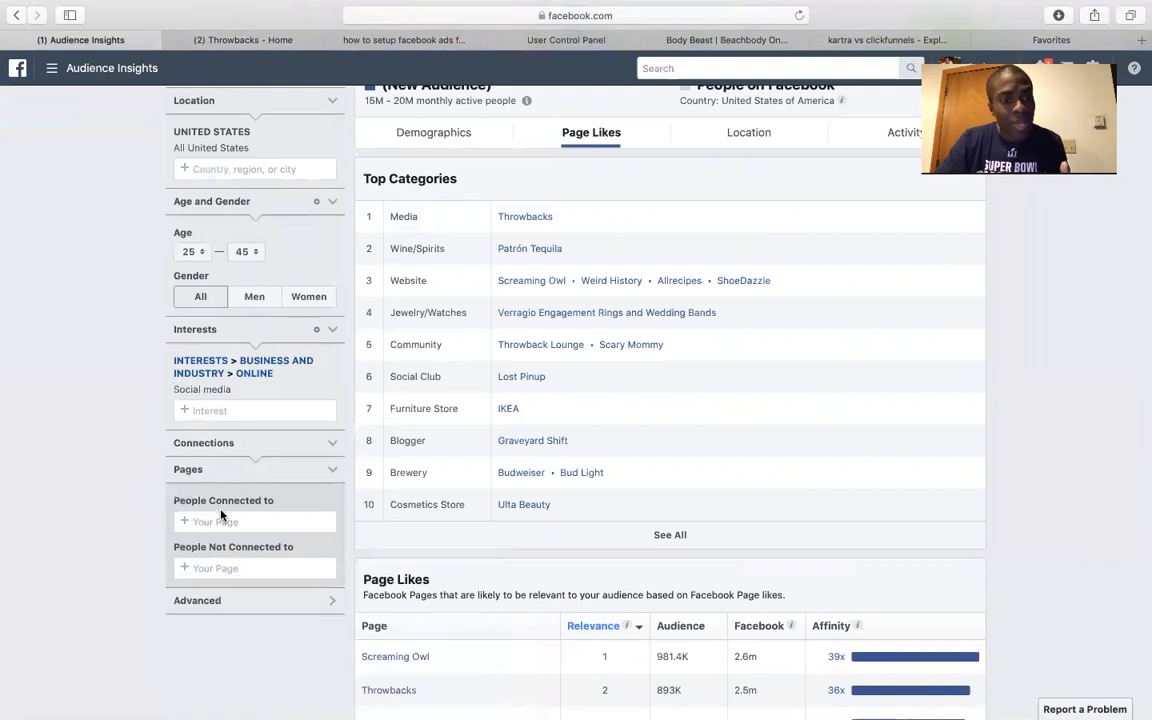
click(218, 520)
scroll(246, 617, down, 10)
click(125, 510)
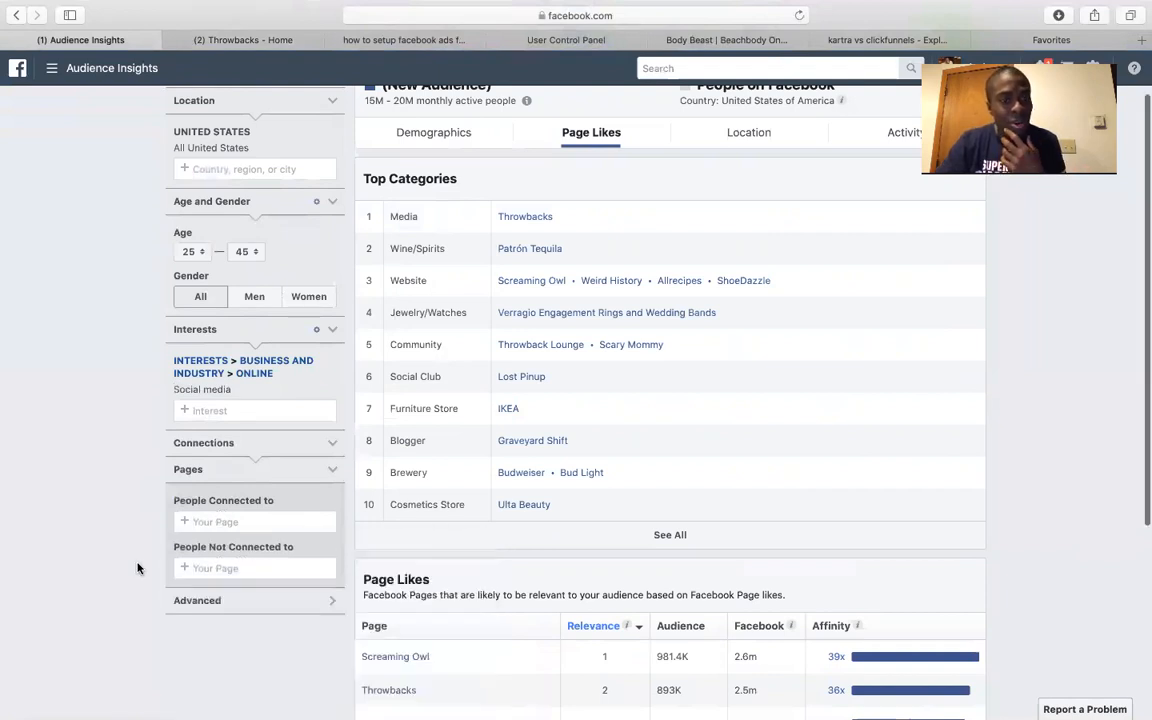
Try to find Throwback Lounge as an additional interest, and clear the search text
click(203, 411)
text(Throwback)
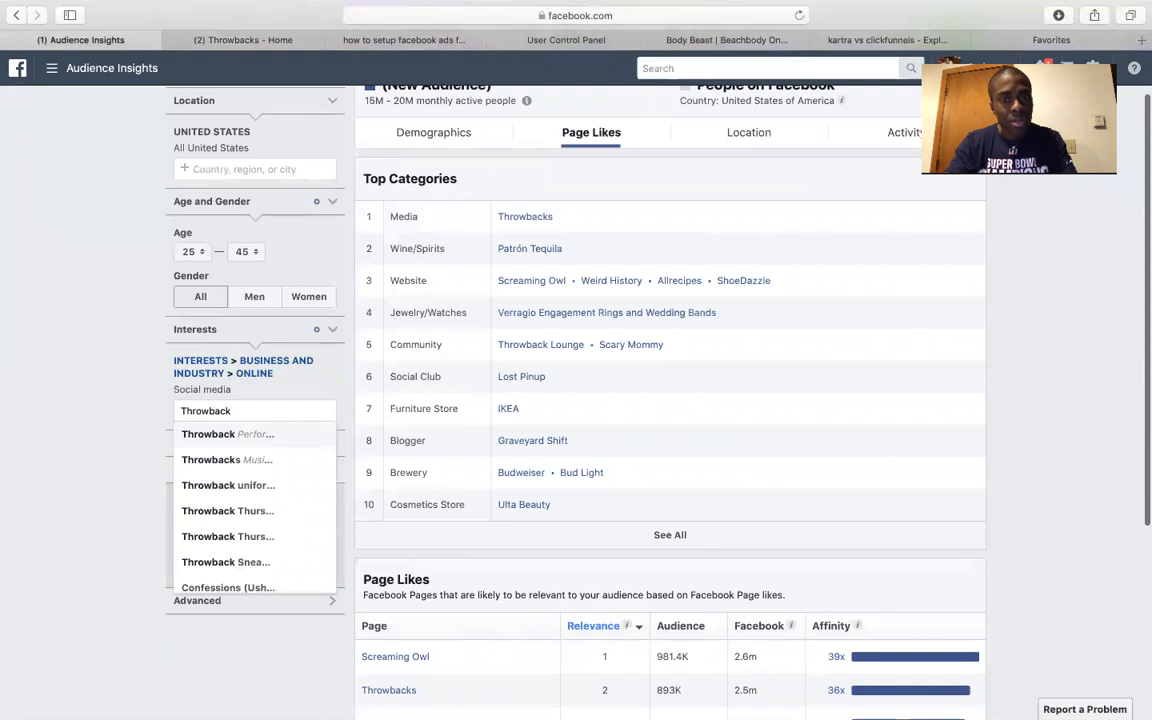
text( loun)
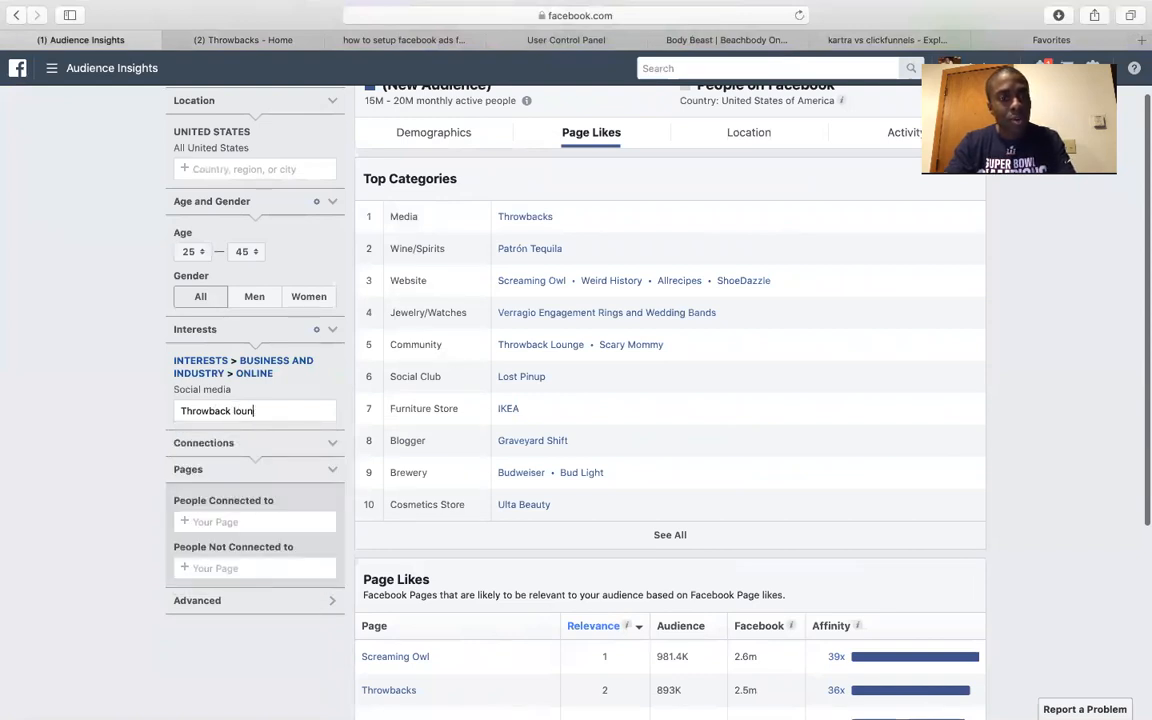
key(BackSpace)
key(BackSpace)
key(BackSpace)
key(BackSpace)
key(BackSpace)
key(BackSpace)
key(BackSpace)
key(BackSpace)
Add Scary Mommy to the audience's interests and remove the Social media interest
text(scary)
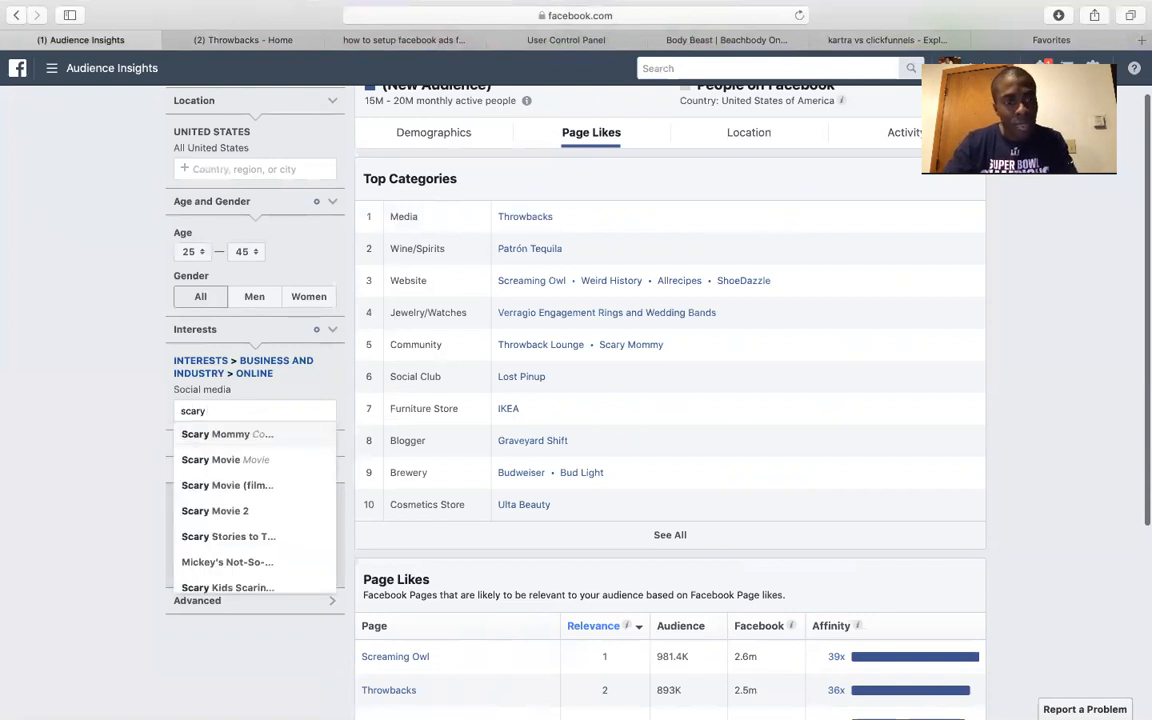
click(196, 434)
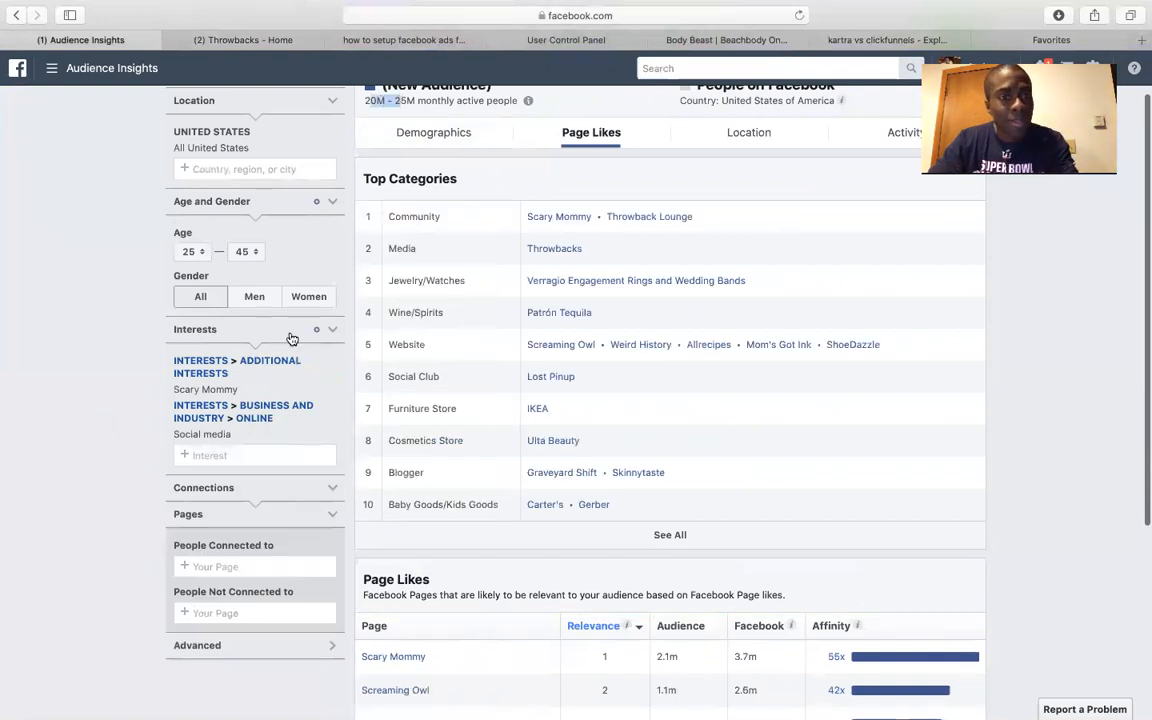
mouse_move(336, 440)
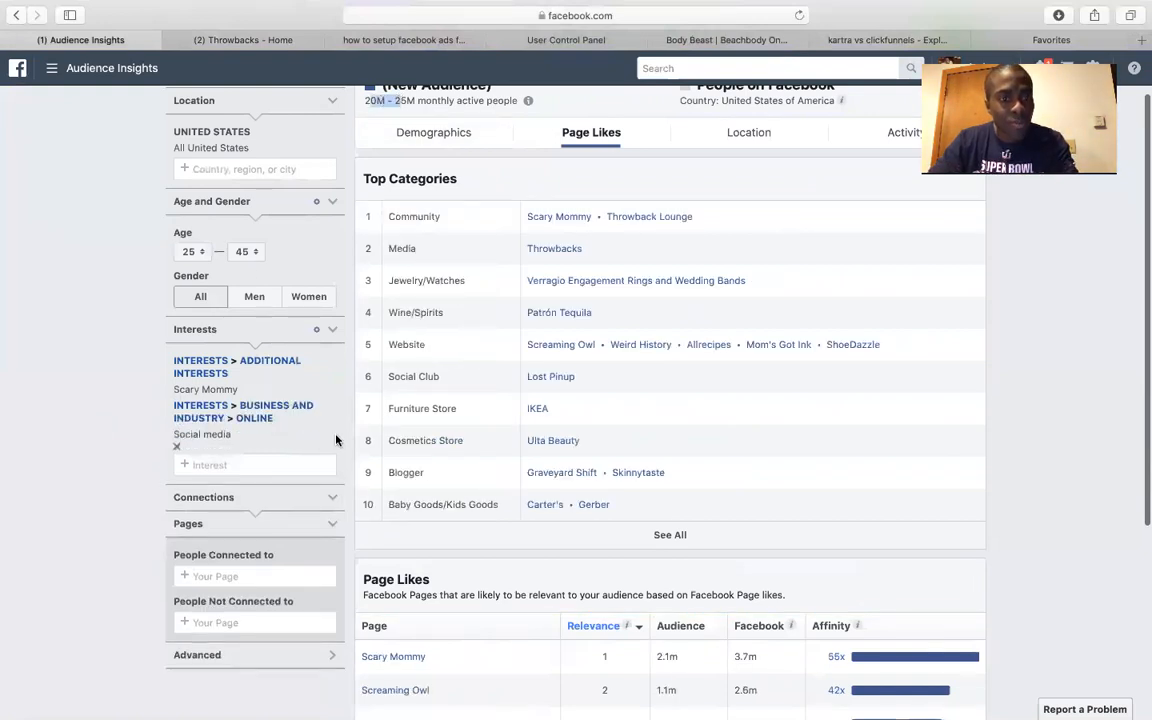
click(178, 449)
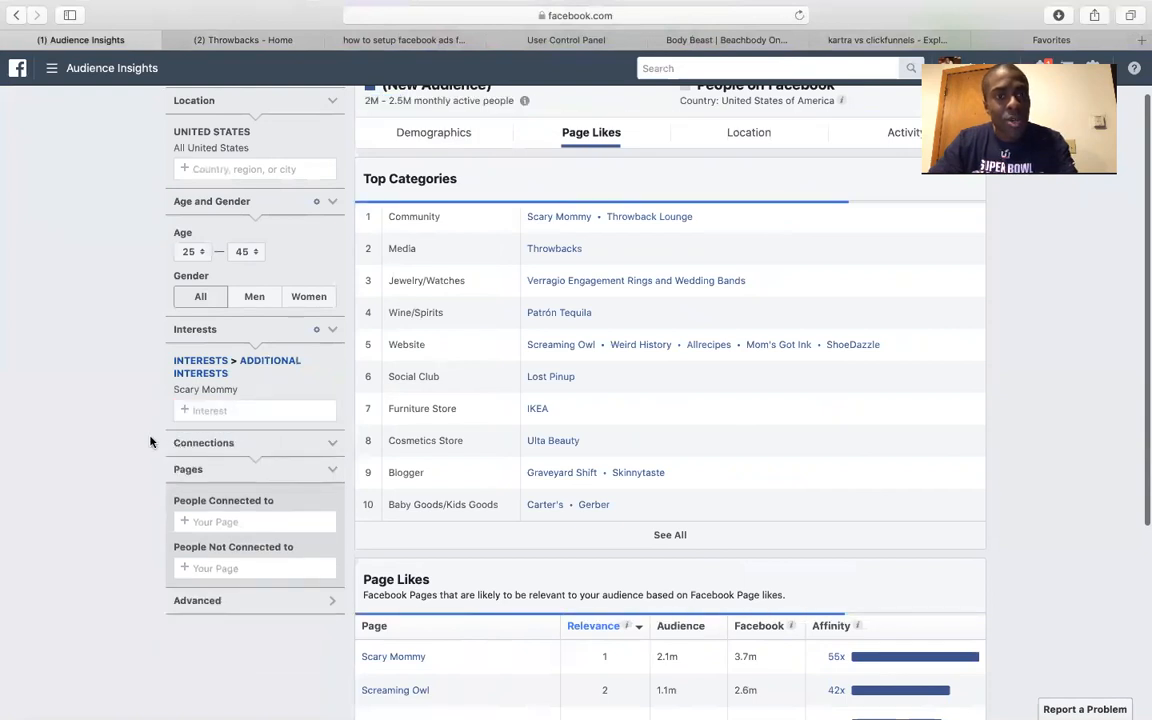
Check the monthly active people and the Top Categories for the Scary Mommy audience
drag(366, 164, 447, 165)
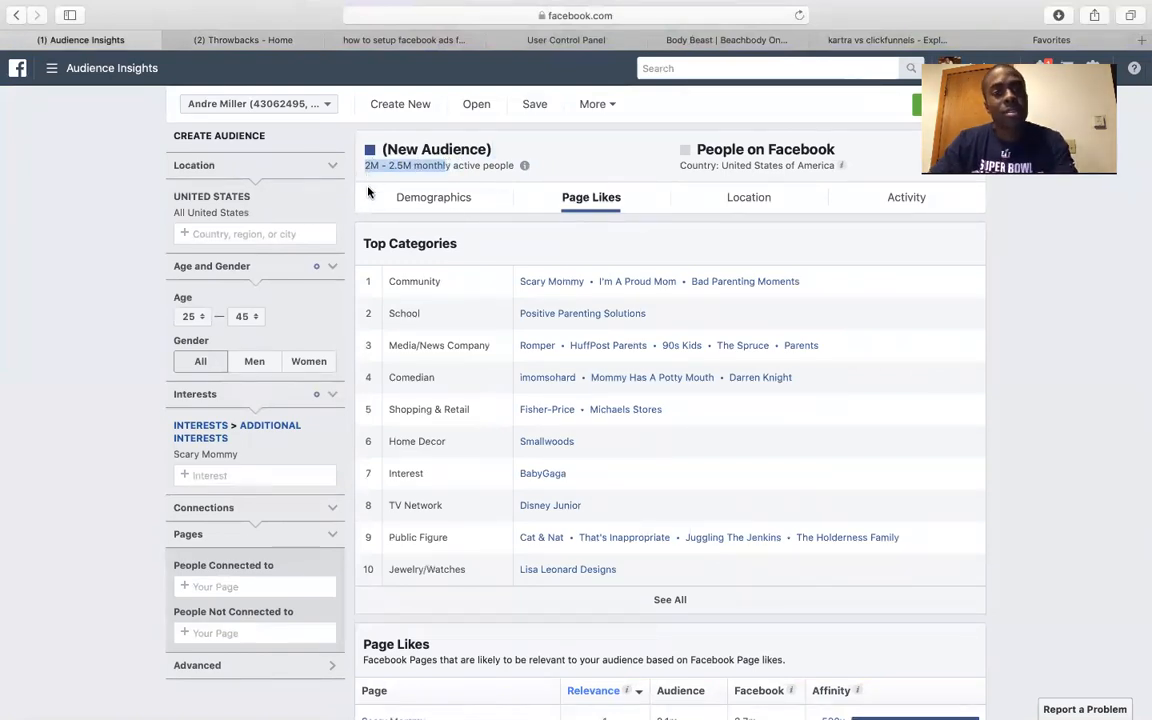
scroll(326, 390, down, 1)
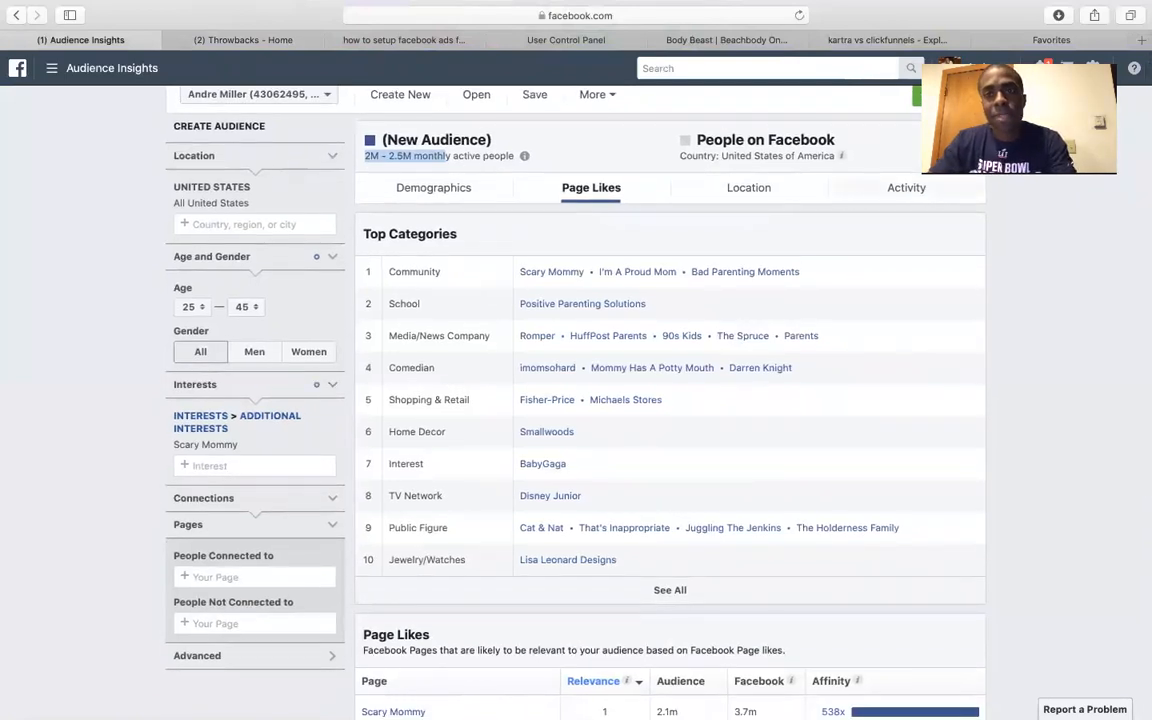
scroll(326, 388, up, 1)
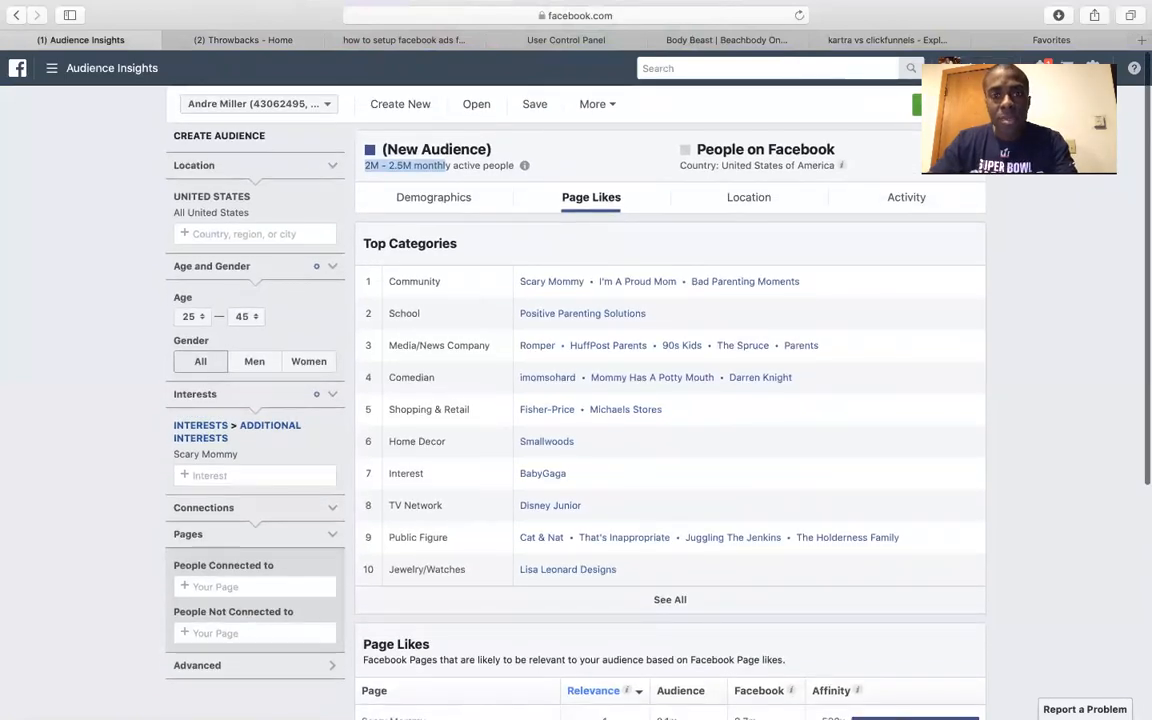
Start an ad for this audience with the Ad Create Tool and choose Engagement as the marketing objective
click(946, 104)
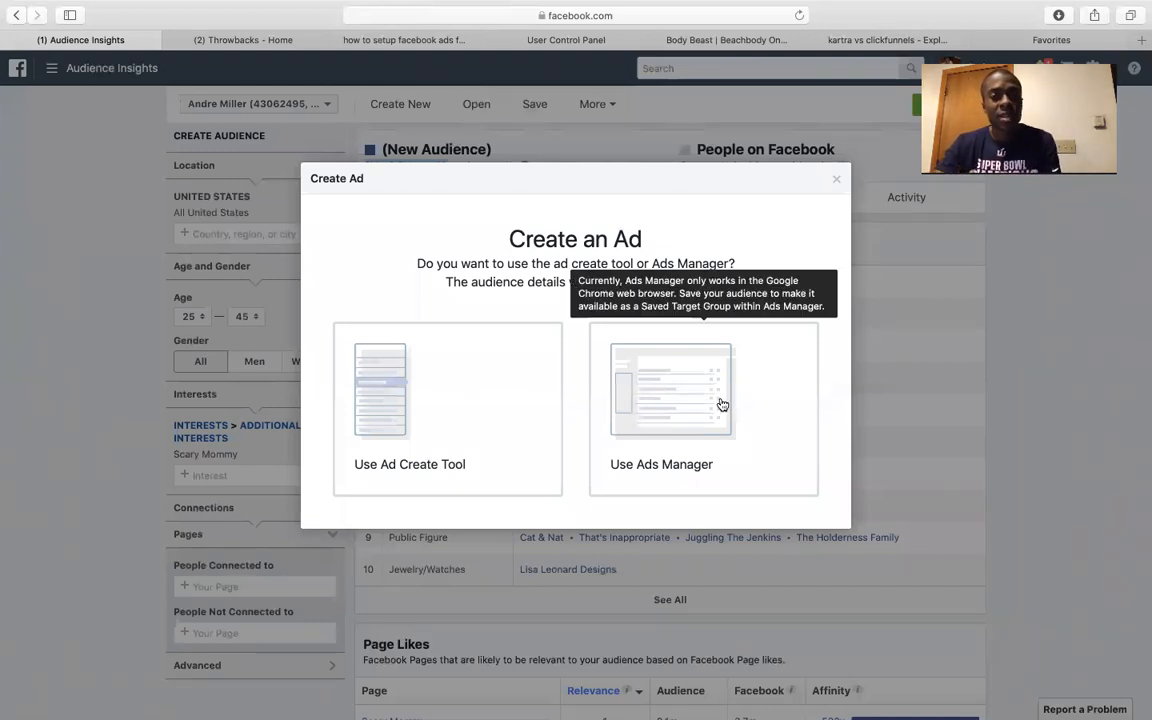
click(408, 422)
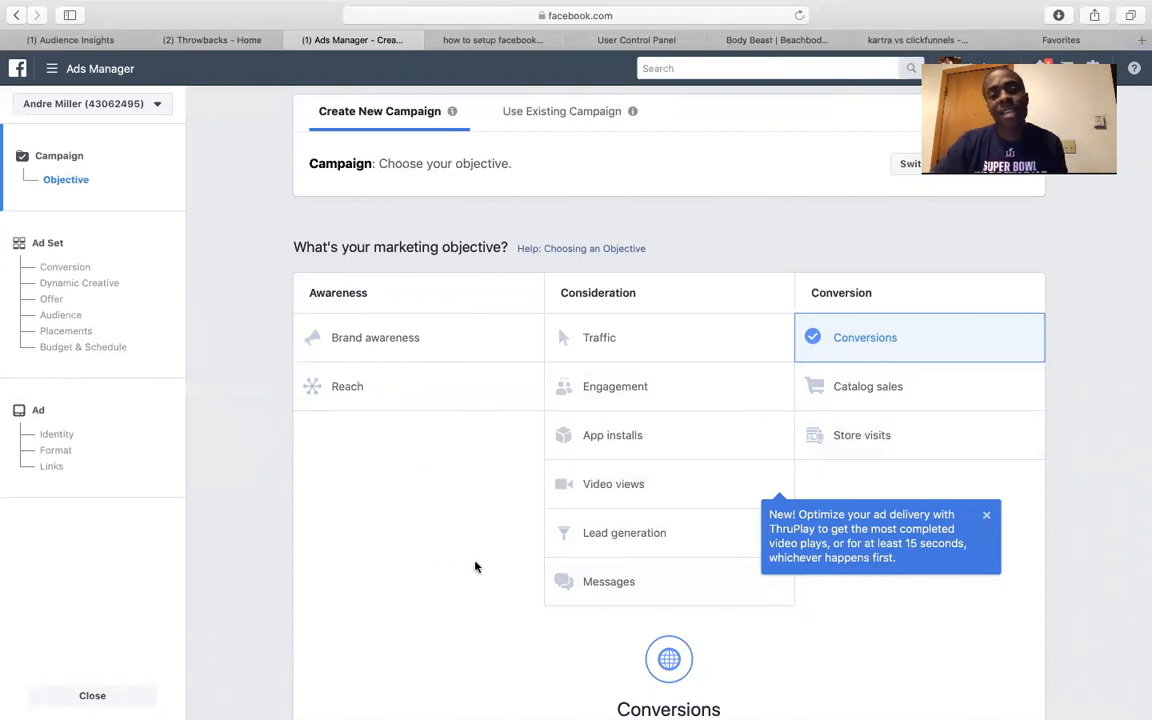
click(601, 404)
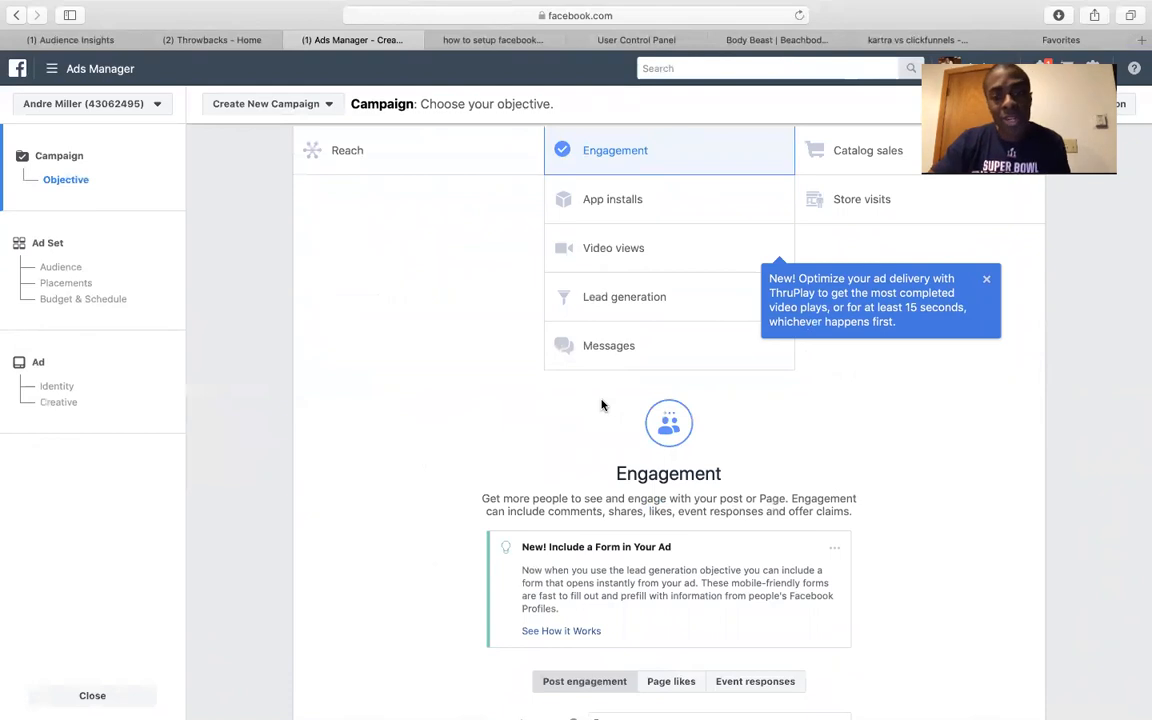
Replace the Engagement campaign's default name with the account owner's first name followed by 1
scroll(603, 404, down, 4)
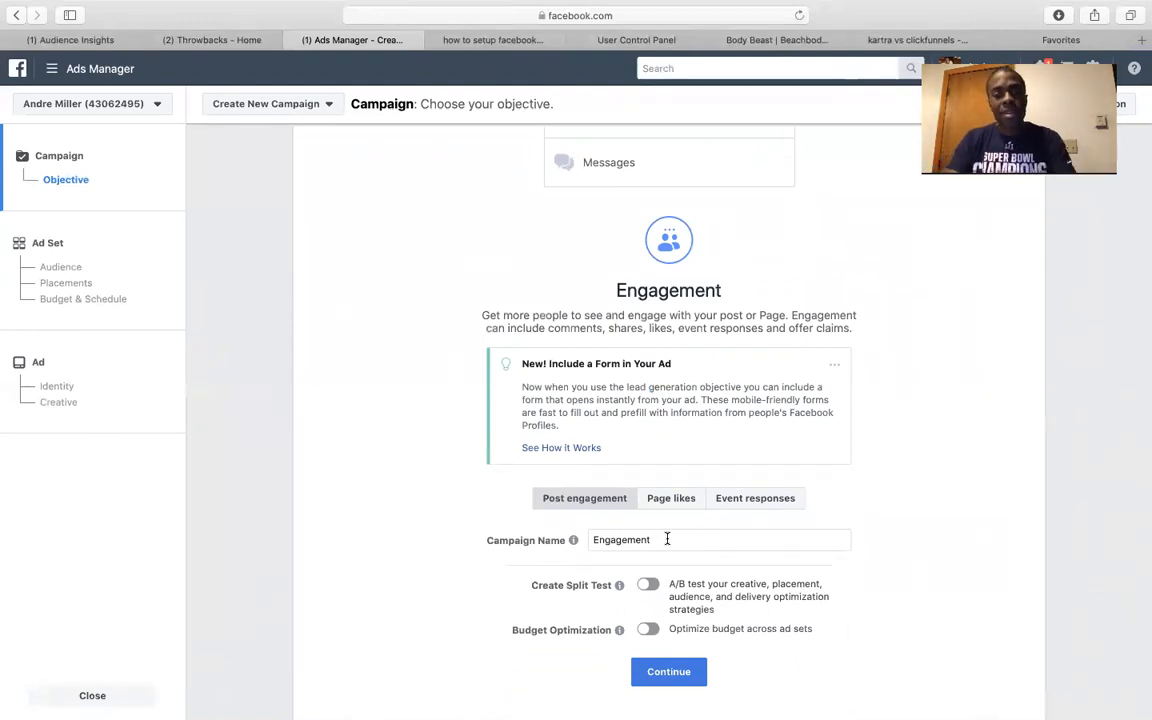
click(538, 540)
key(BackSpace)
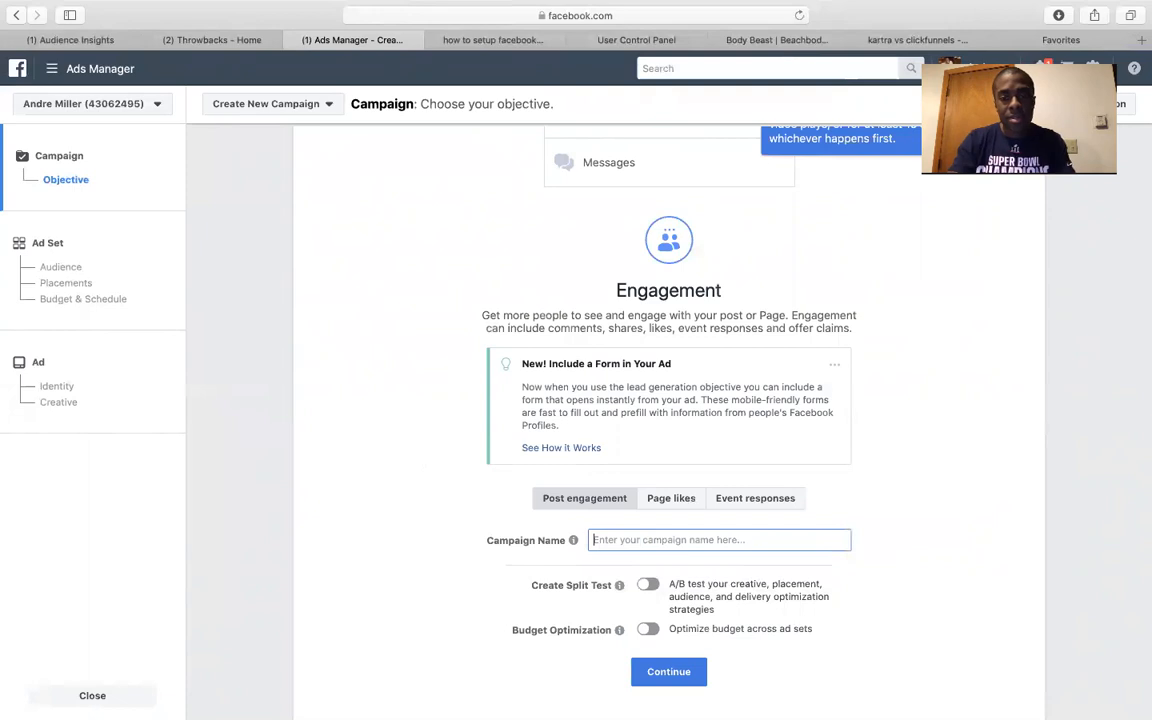
text(Andre 1)
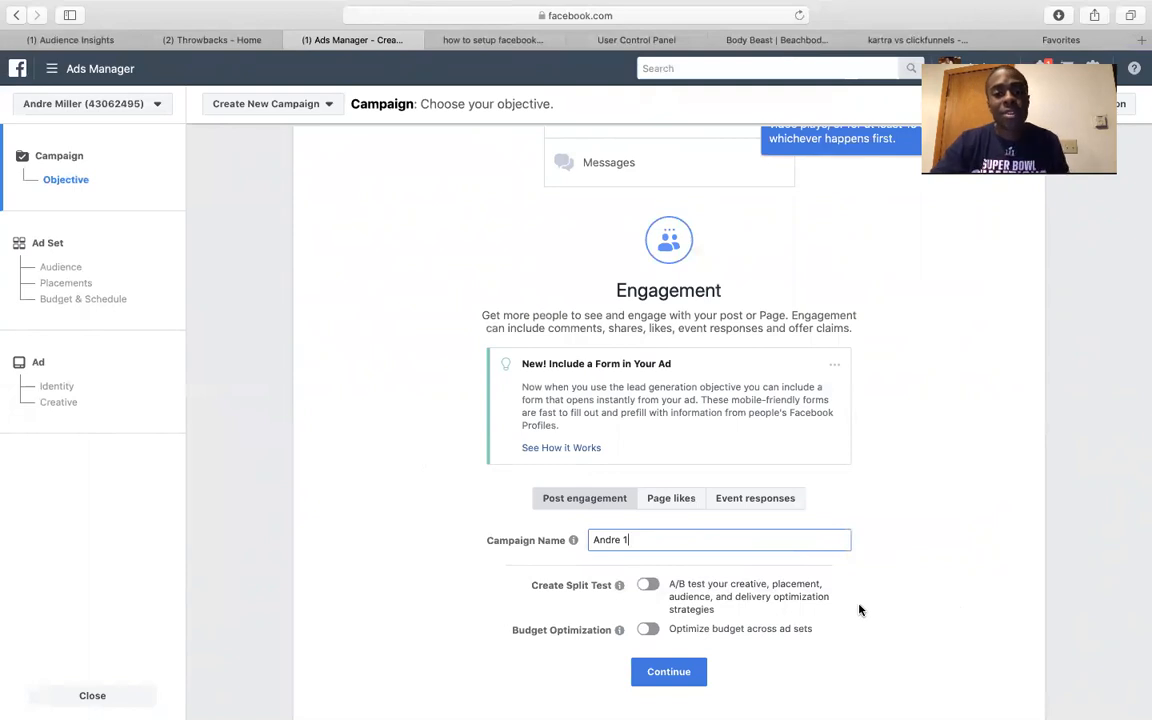
scroll(858, 609, up, 5)
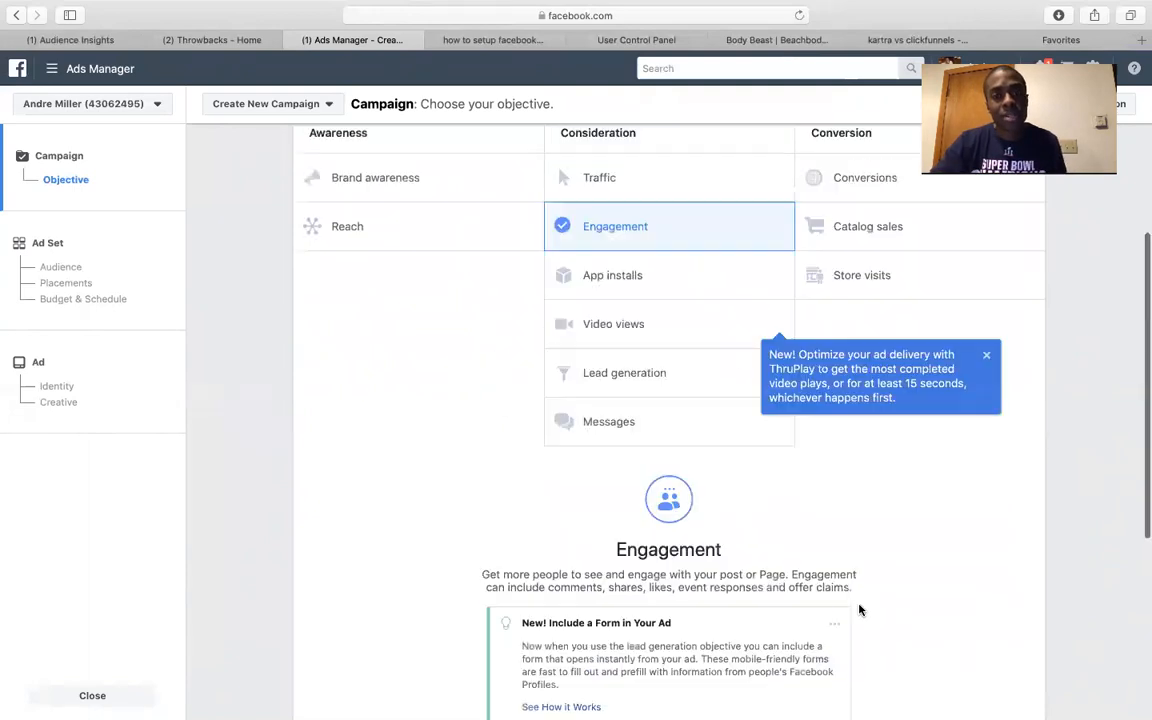
Keep Post engagement as the campaign's engagement type and continue to the ad set settings
scroll(848, 615, down, 5)
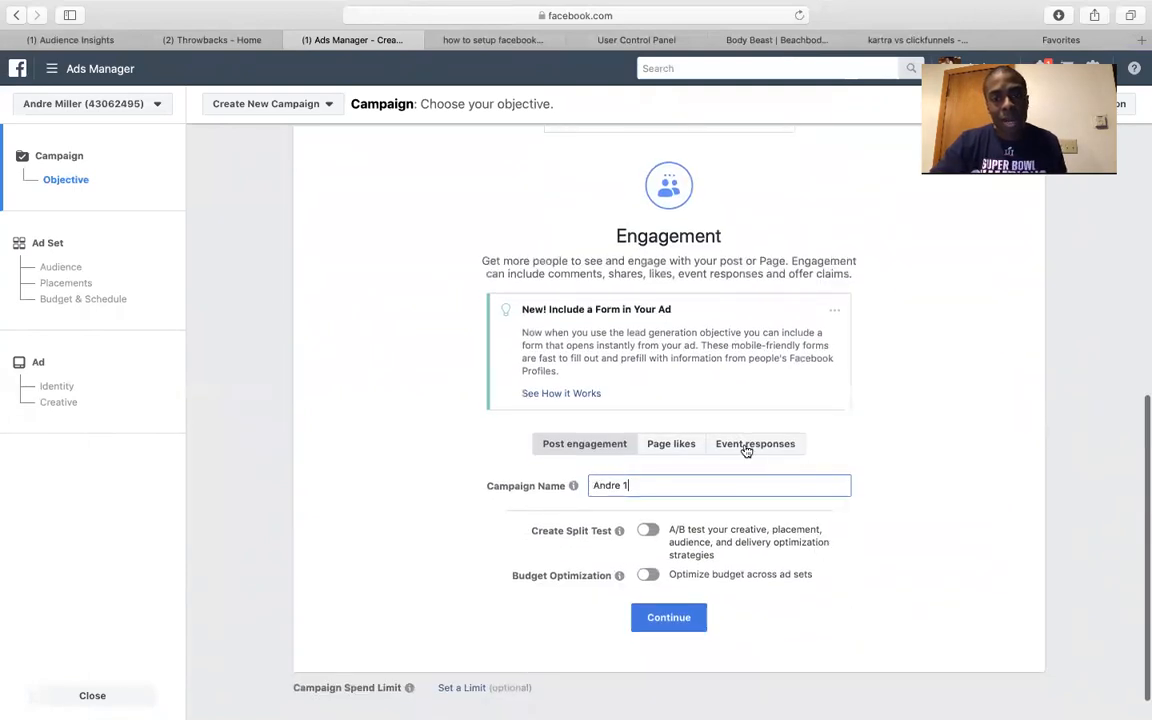
click(669, 455)
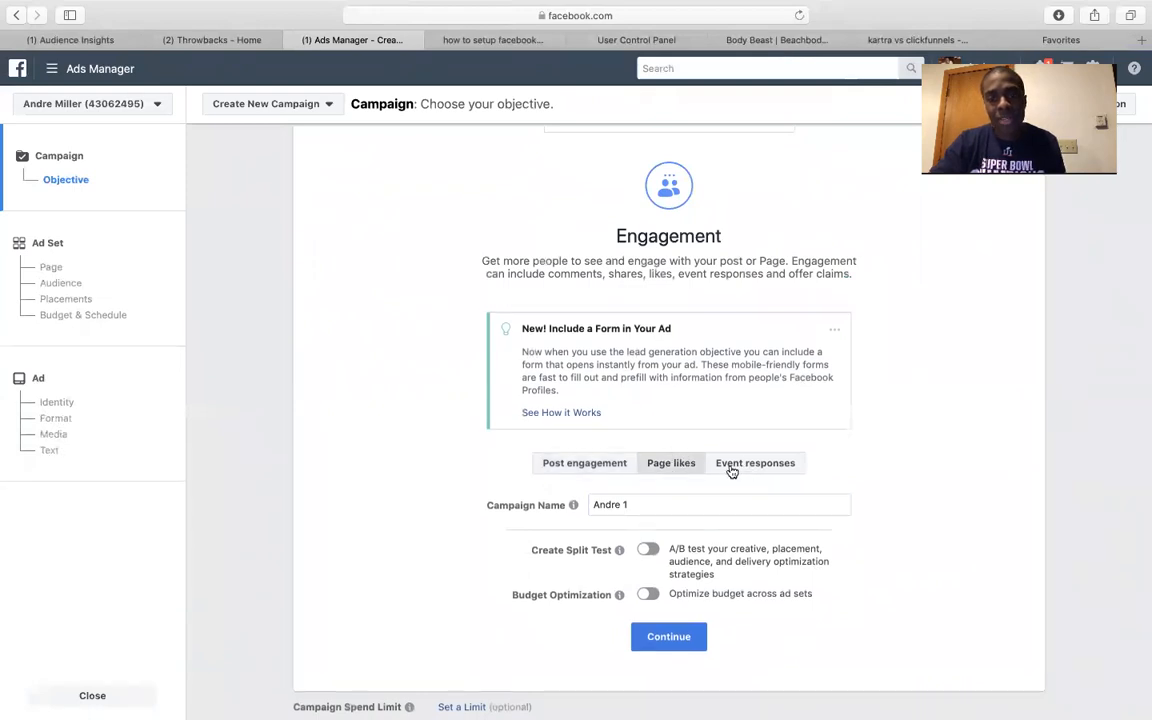
click(734, 470)
click(603, 468)
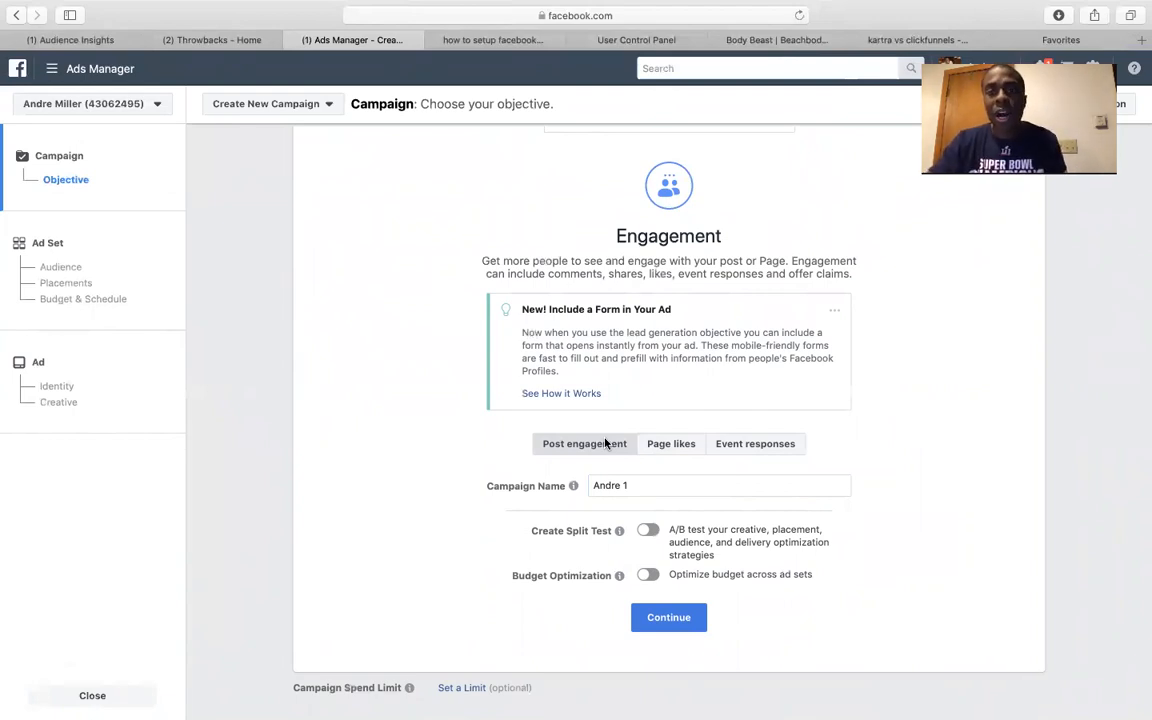
click(673, 619)
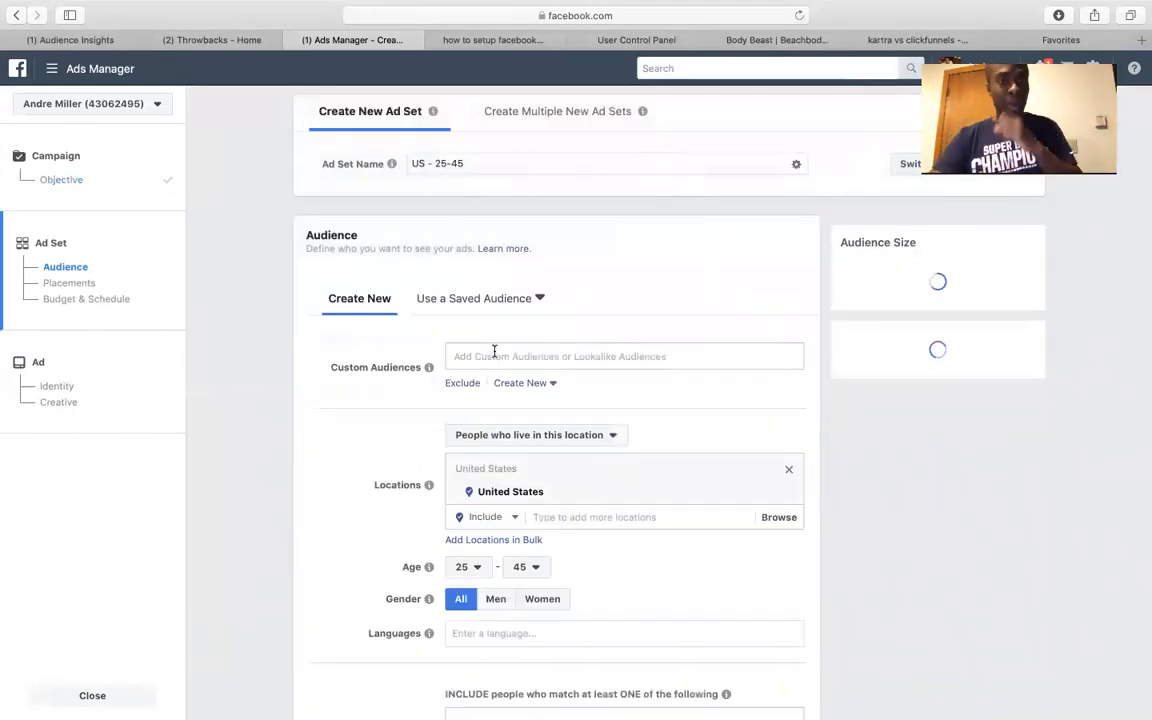
Prefix the default ad set name with the account owner's first name followed by 1
click(410, 157)
text(Andre )
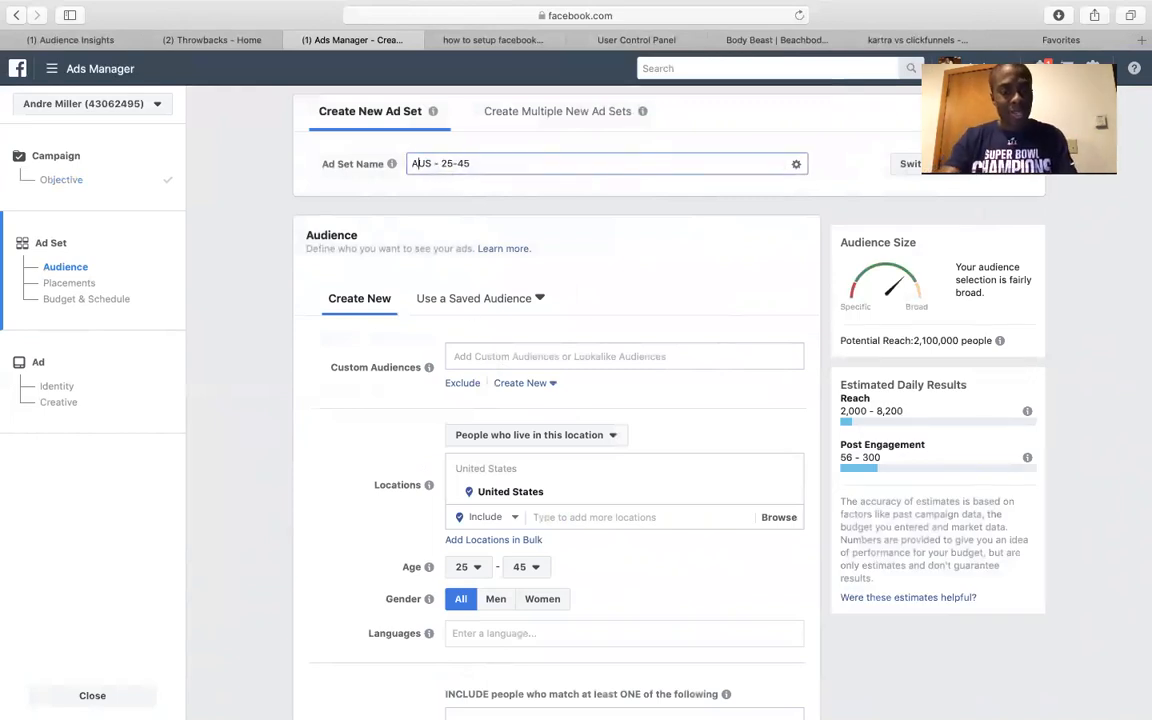
text(1)
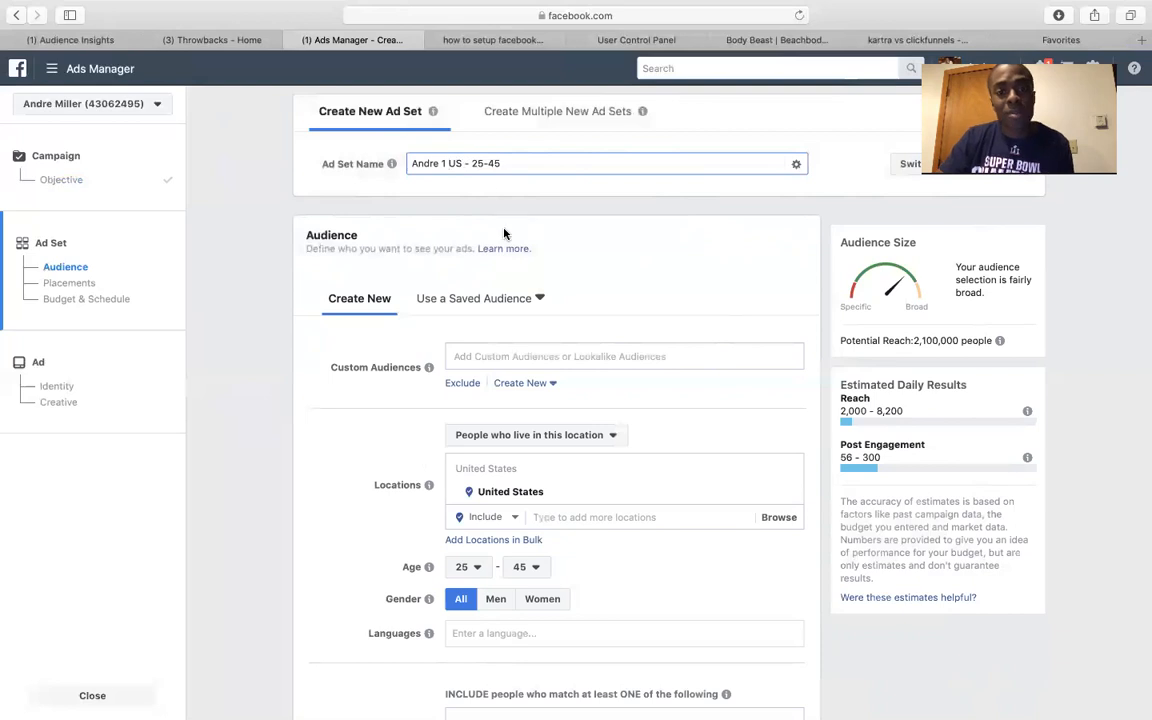
scroll(505, 234, down, 4)
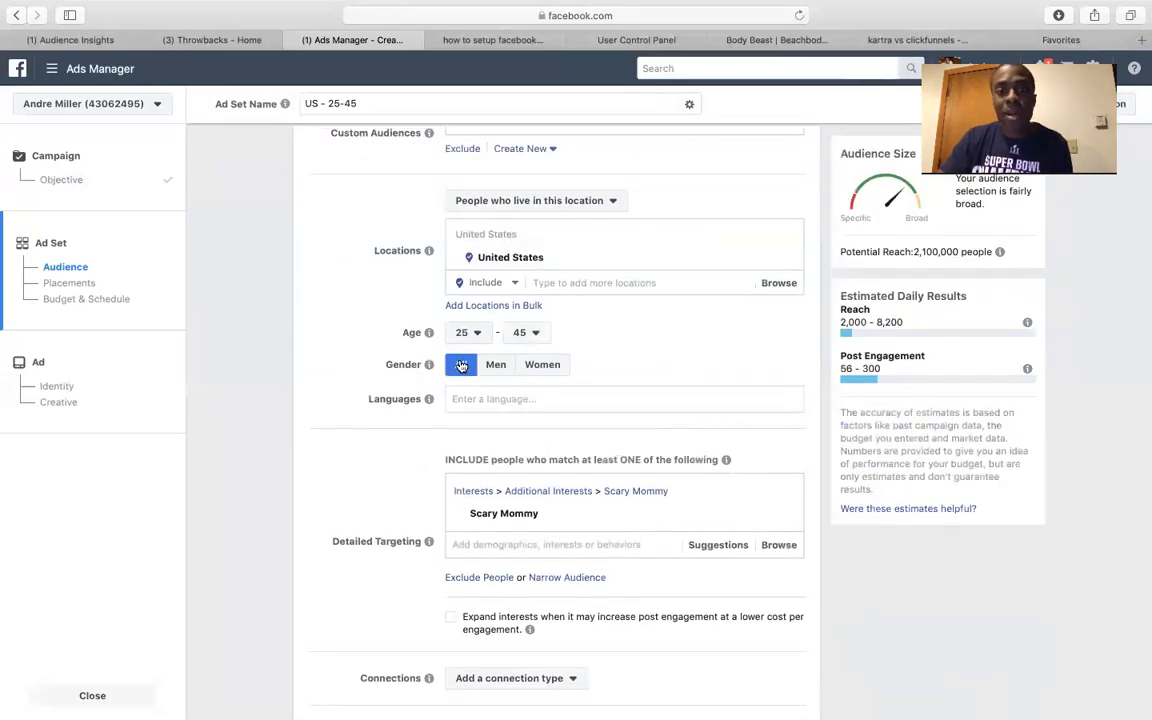
text(Andre 1)
Switch the ad set from Automatic Placements to Edit Placements
scroll(630, 411, down, 4)
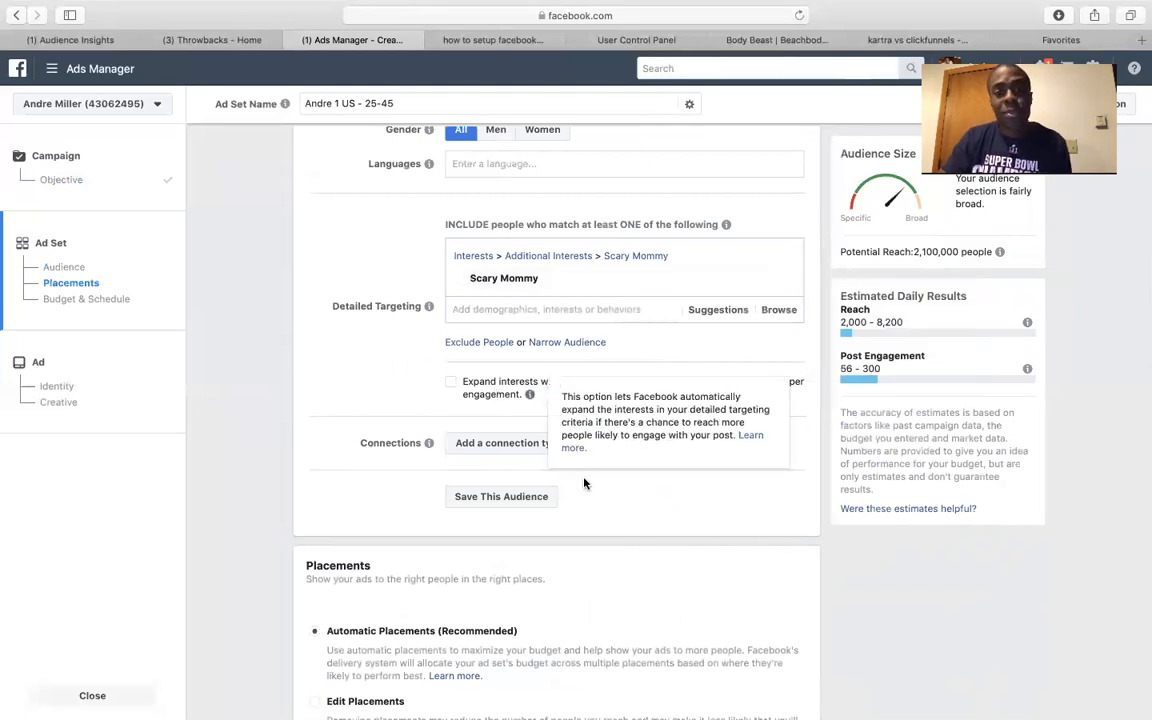
scroll(585, 484, down, 3)
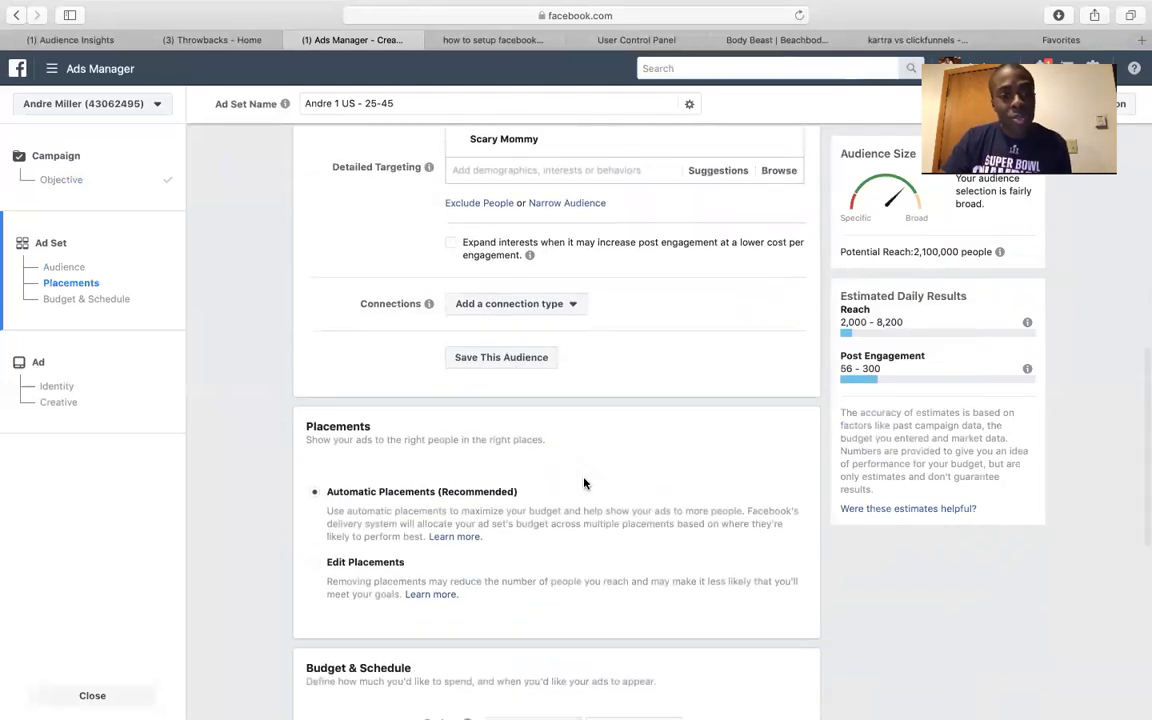
scroll(585, 484, down, 3)
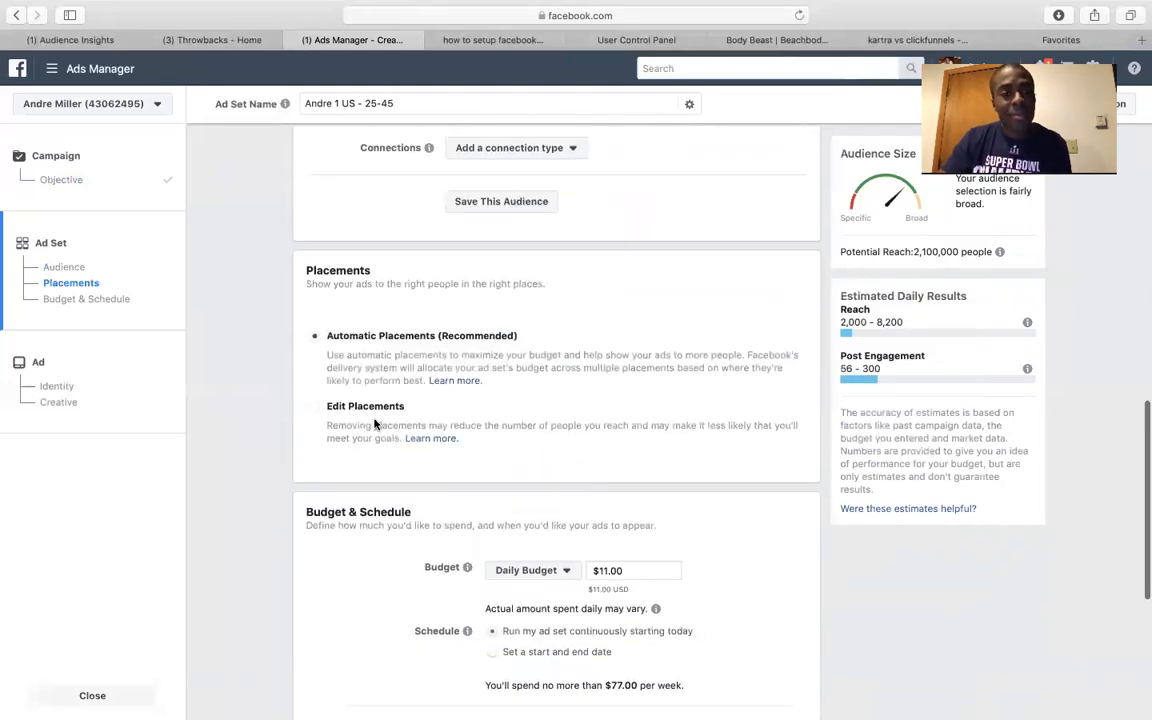
click(315, 407)
scroll(568, 444, down, 5)
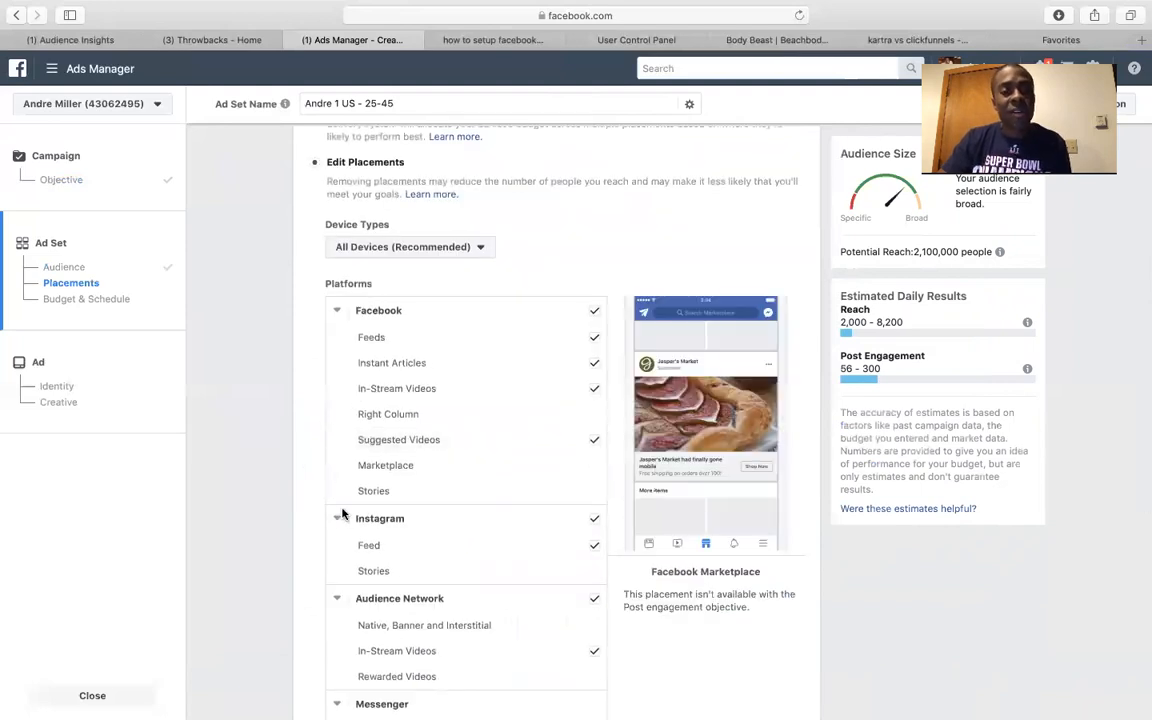
Try to exclude Instant Articles, In-Stream Videos and Suggested Videos from the Facebook placements with all device types enabled
click(594, 364)
click(594, 389)
click(594, 440)
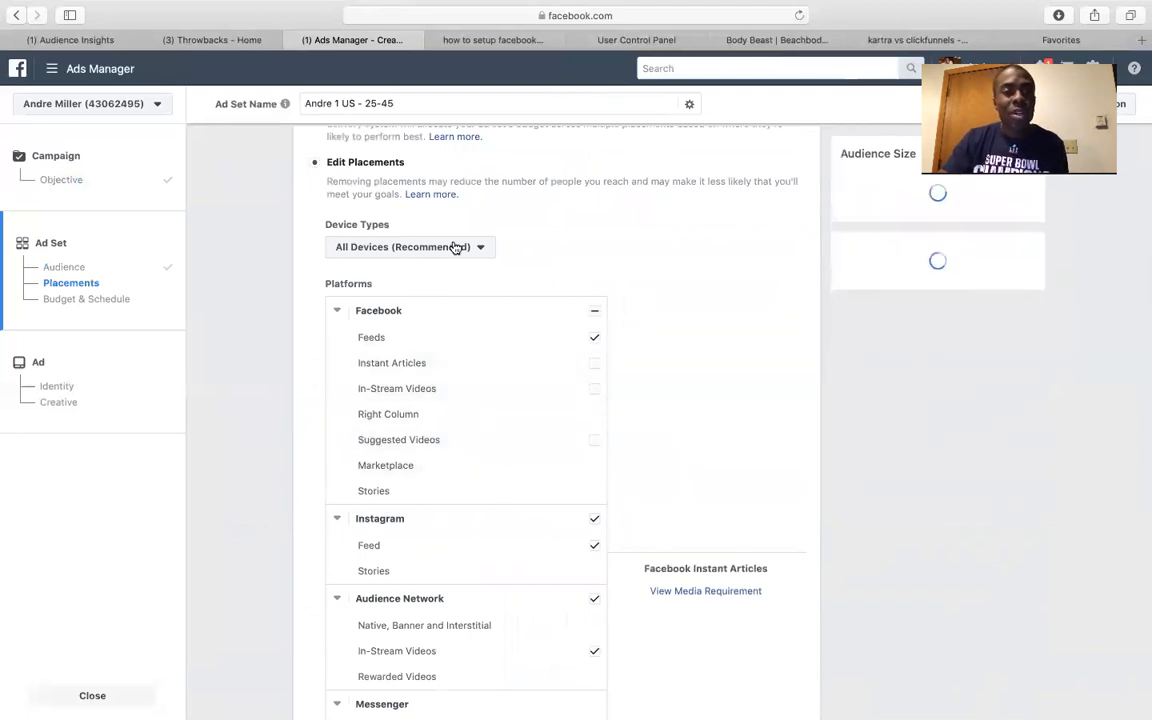
Limit the ad set's device types to Mobile by excluding Desktop and Connected TV
click(455, 247)
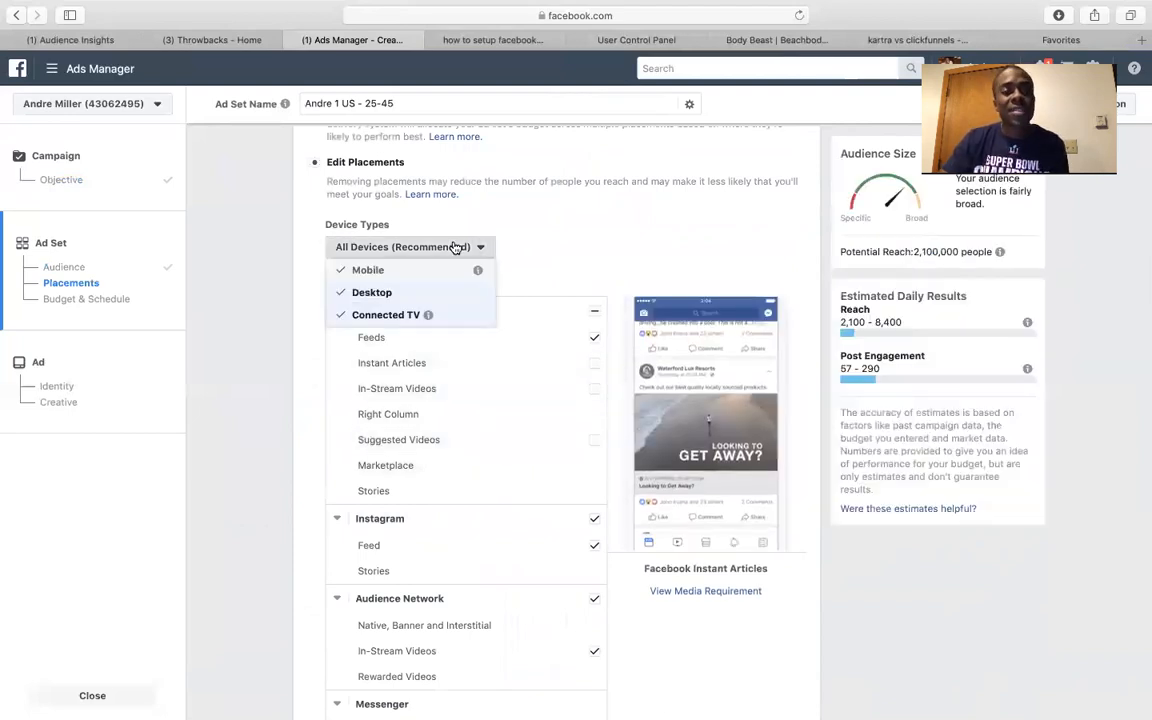
click(404, 292)
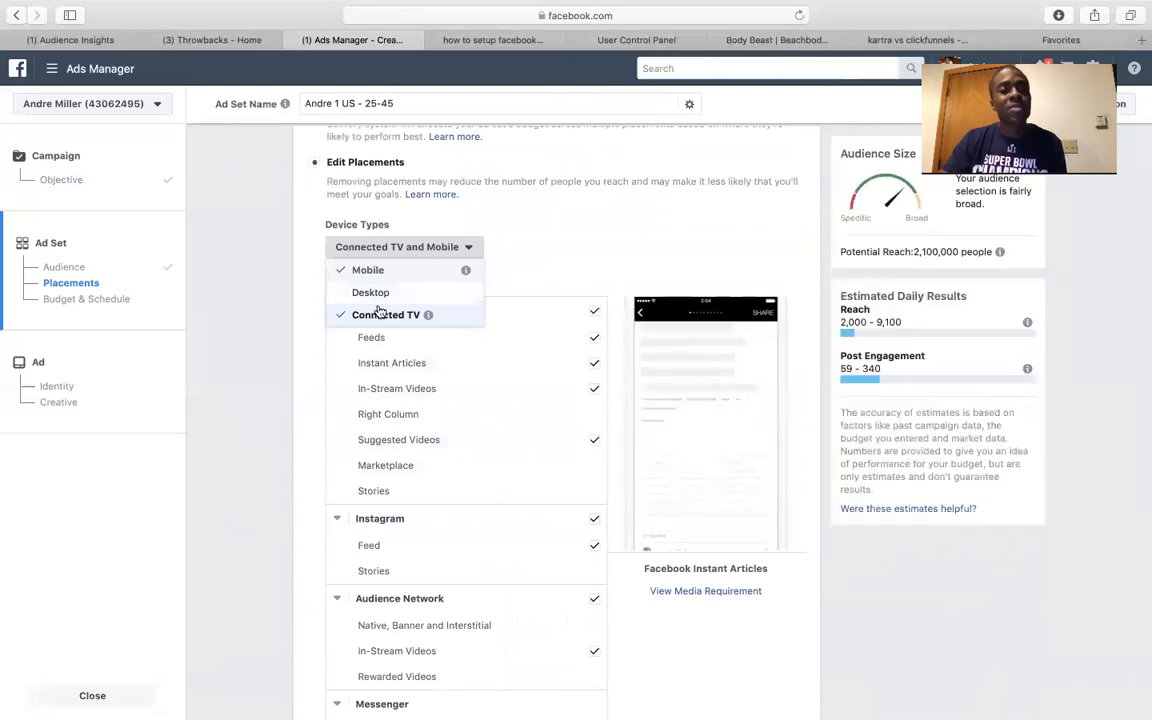
click(382, 312)
click(488, 218)
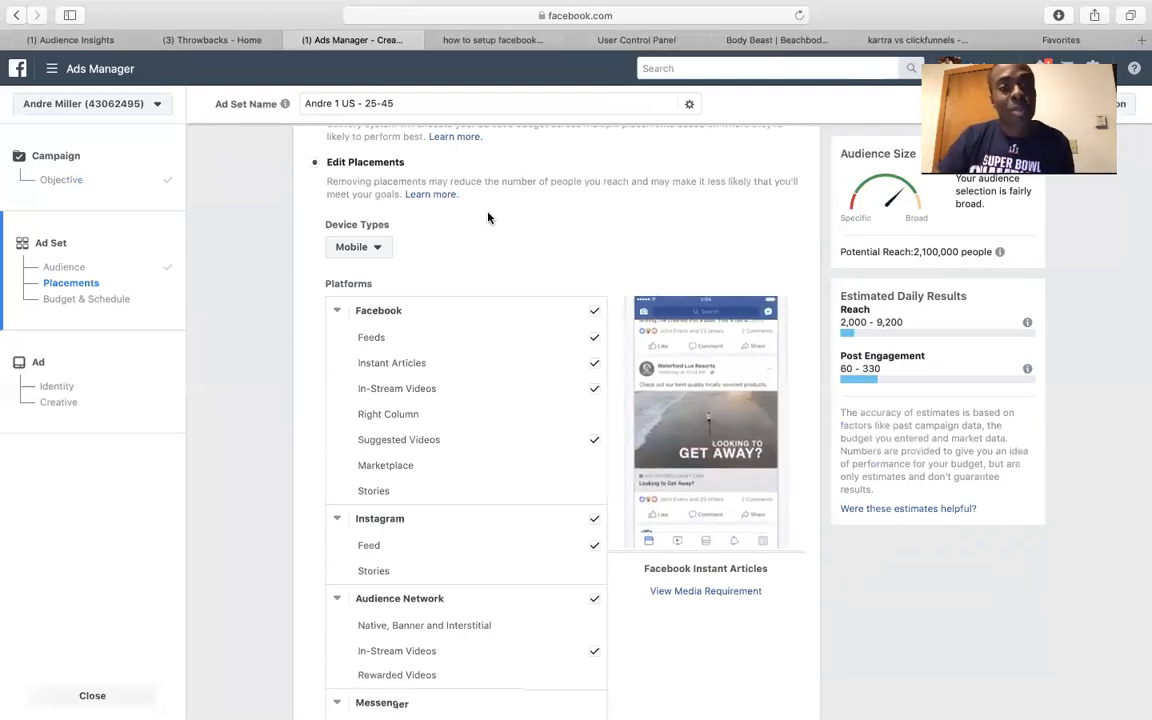
Exclude Instant Articles, In-Stream Videos and Suggested Videos from the Facebook placements, leaving Feeds selected
scroll(510, 225, down, 2)
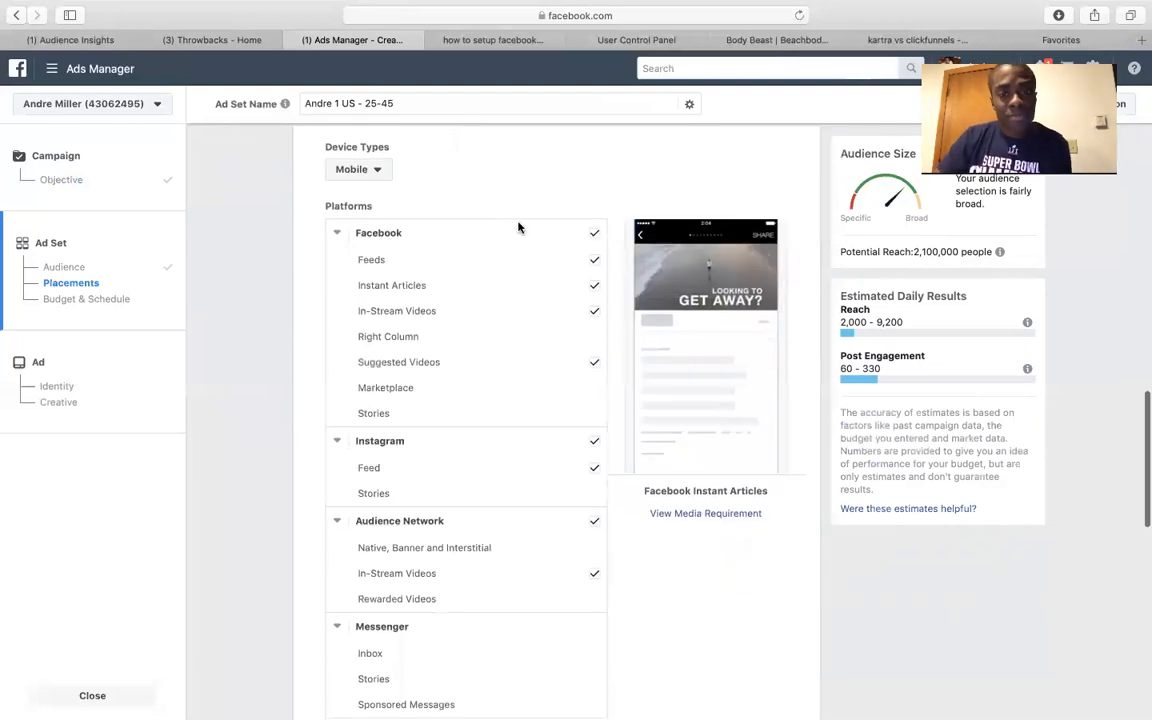
click(596, 287)
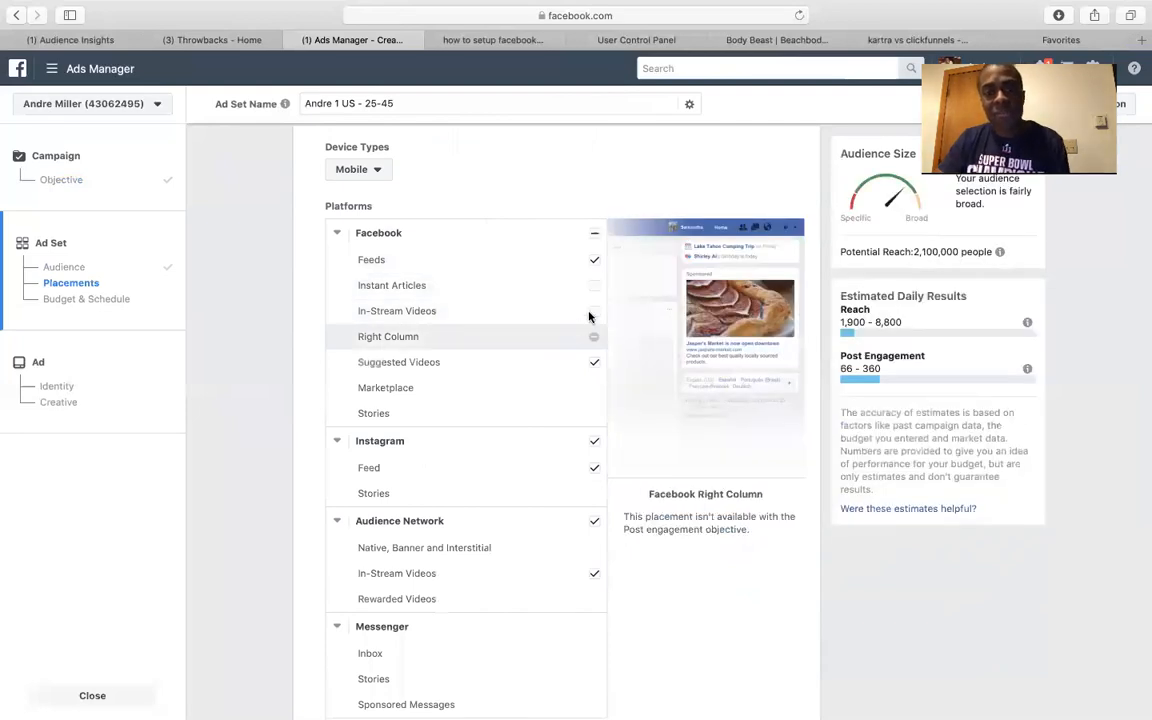
click(592, 314)
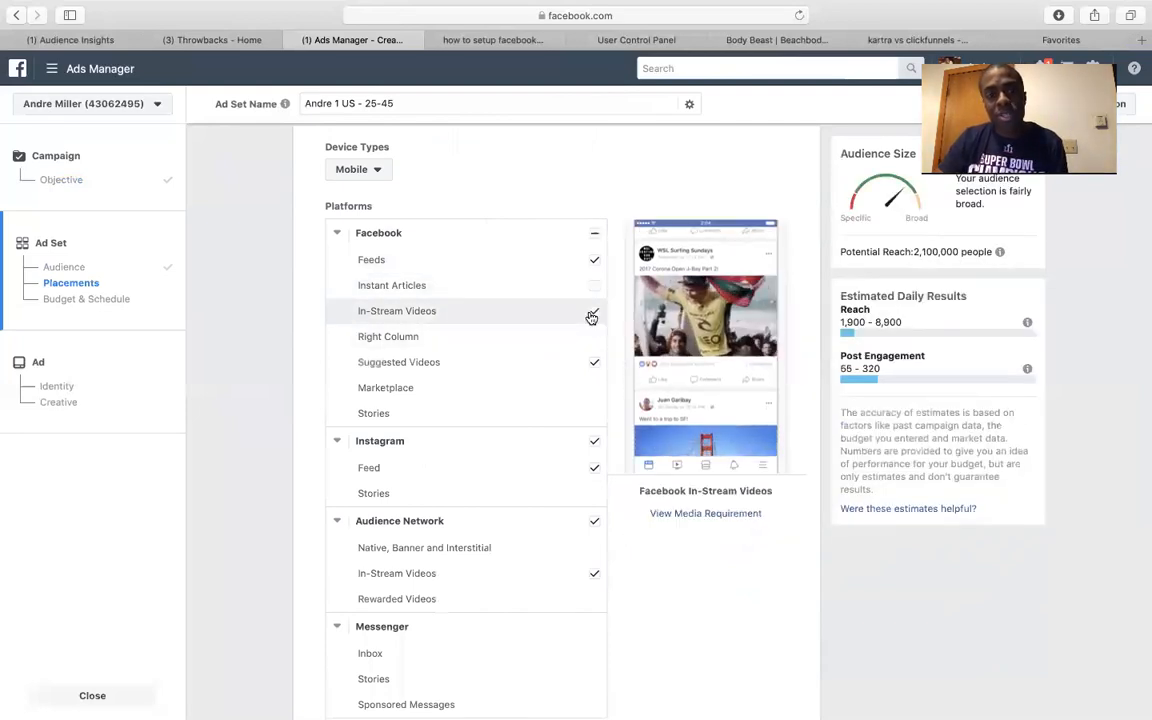
click(594, 312)
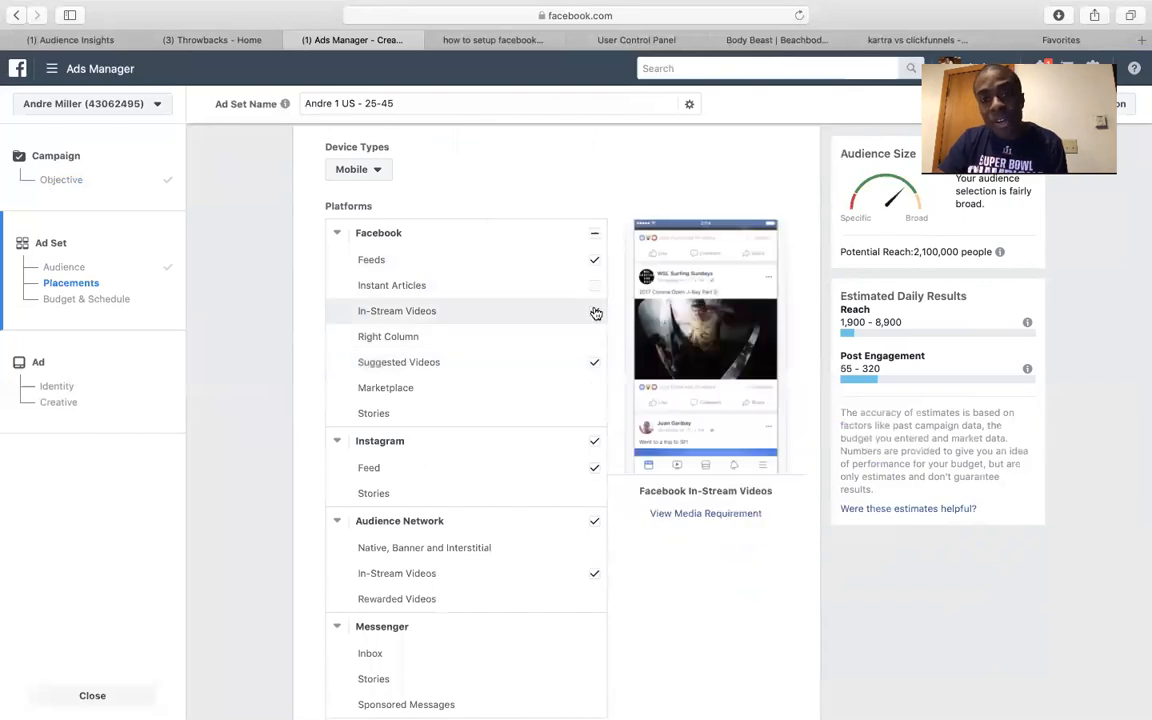
click(596, 368)
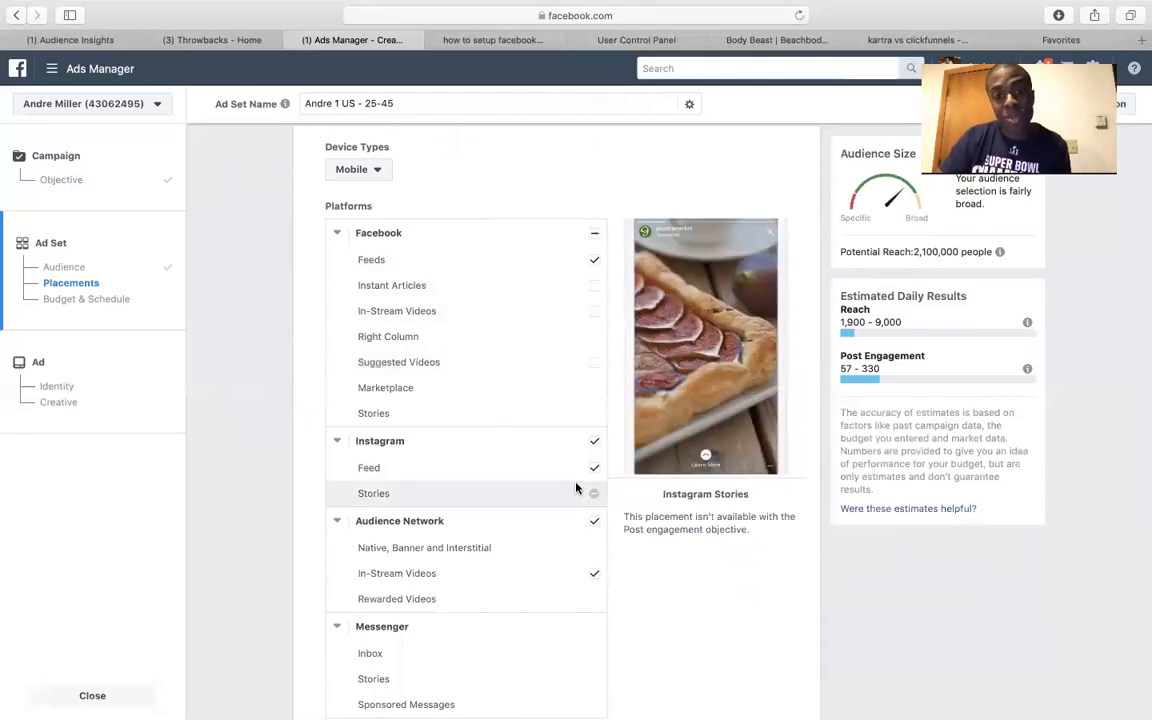
Exclude the entire Audience Network platform from the ad set's placements
scroll(576, 488, down, 2)
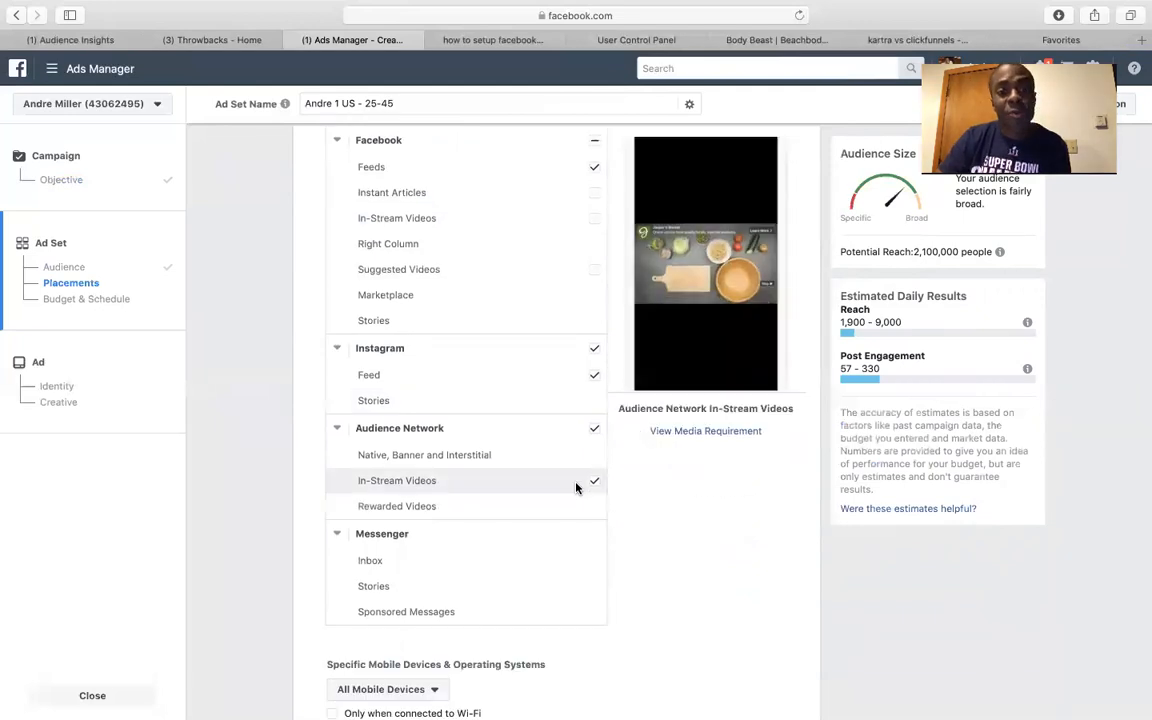
scroll(576, 488, down, 1)
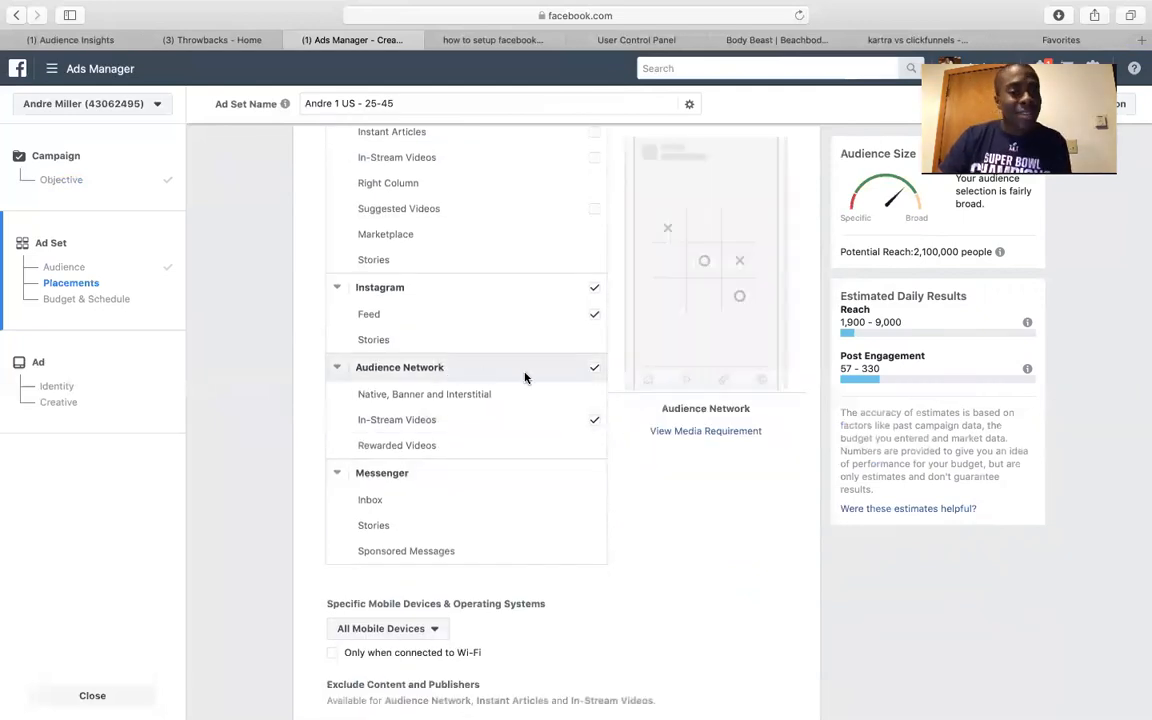
click(594, 369)
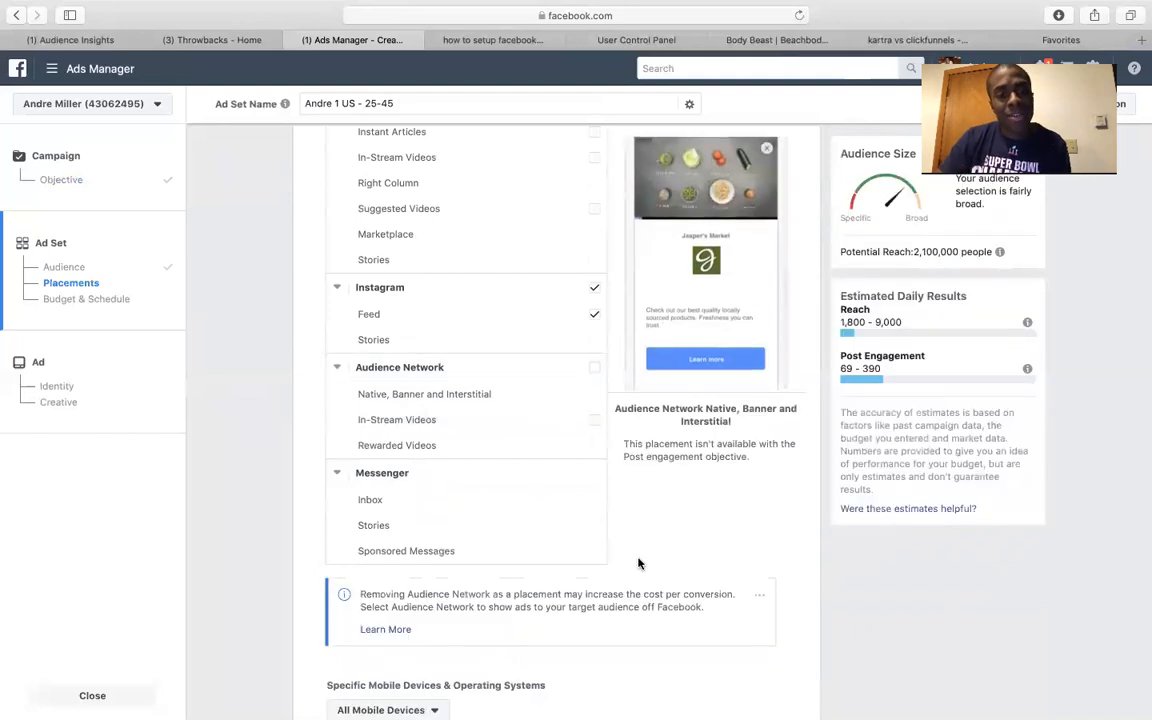
Review the choices for specific mobile devices and operating systems, leaving All Mobile Devices selected
scroll(638, 564, down, 3)
scroll(638, 564, down, 2)
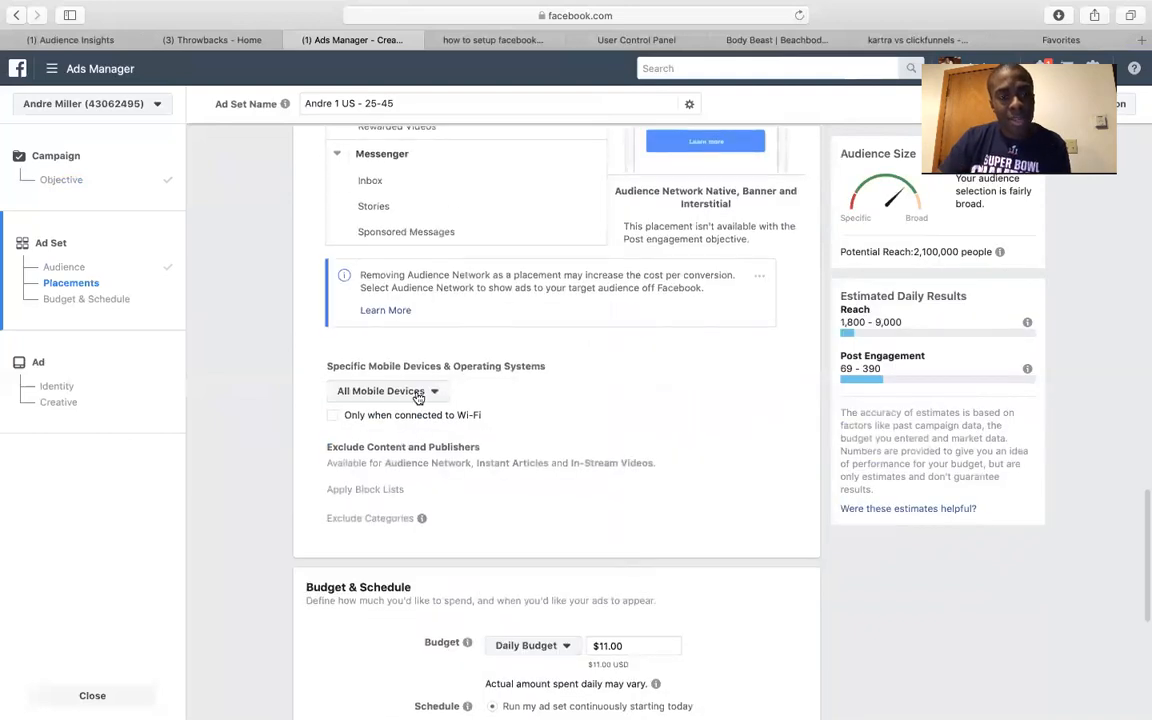
click(415, 392)
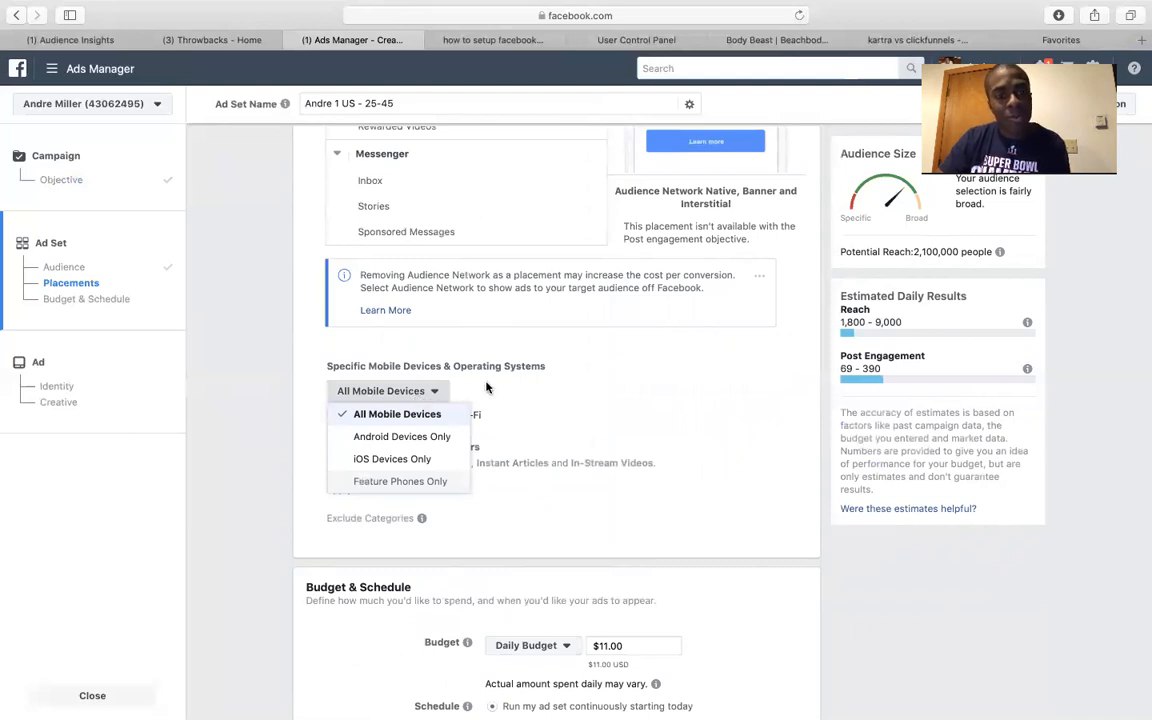
click(537, 397)
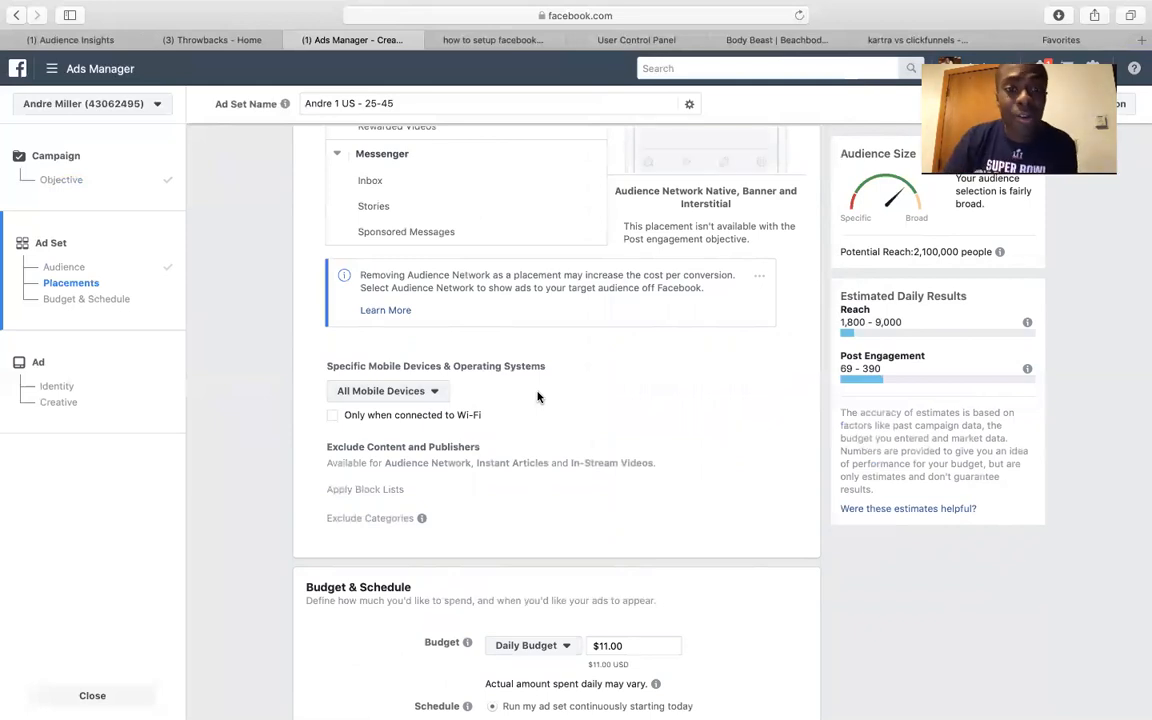
Try restricting ad delivery to mobile devices connected to Wi-Fi
click(331, 420)
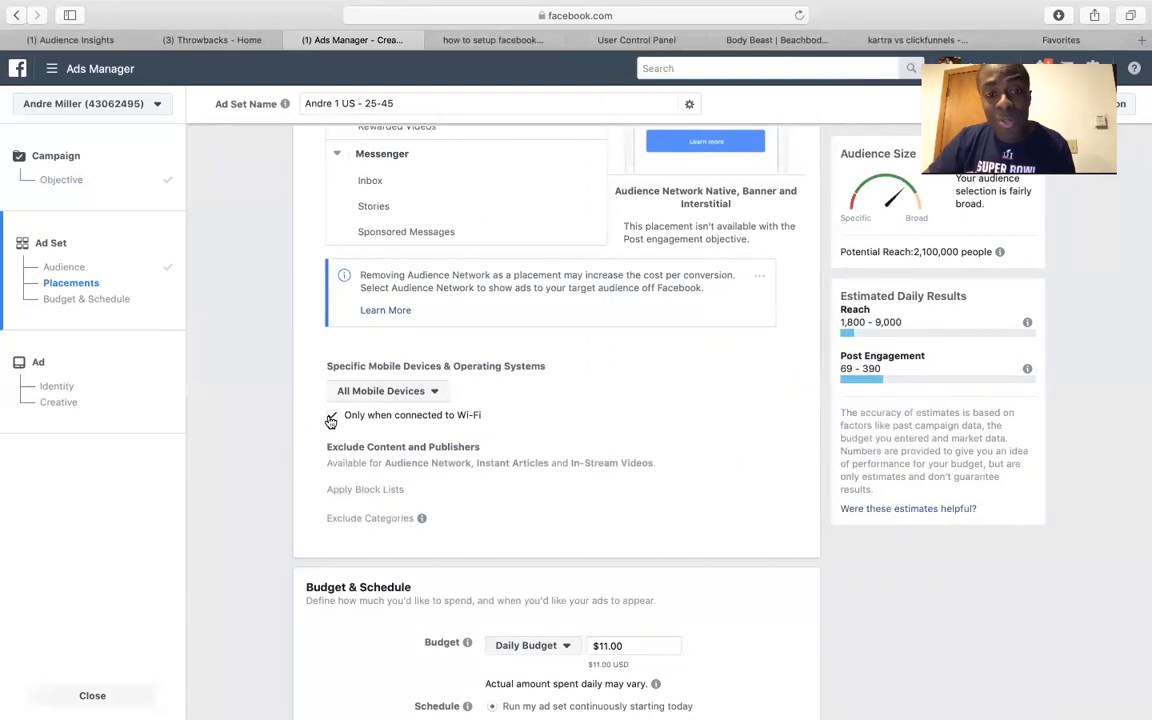
click(331, 420)
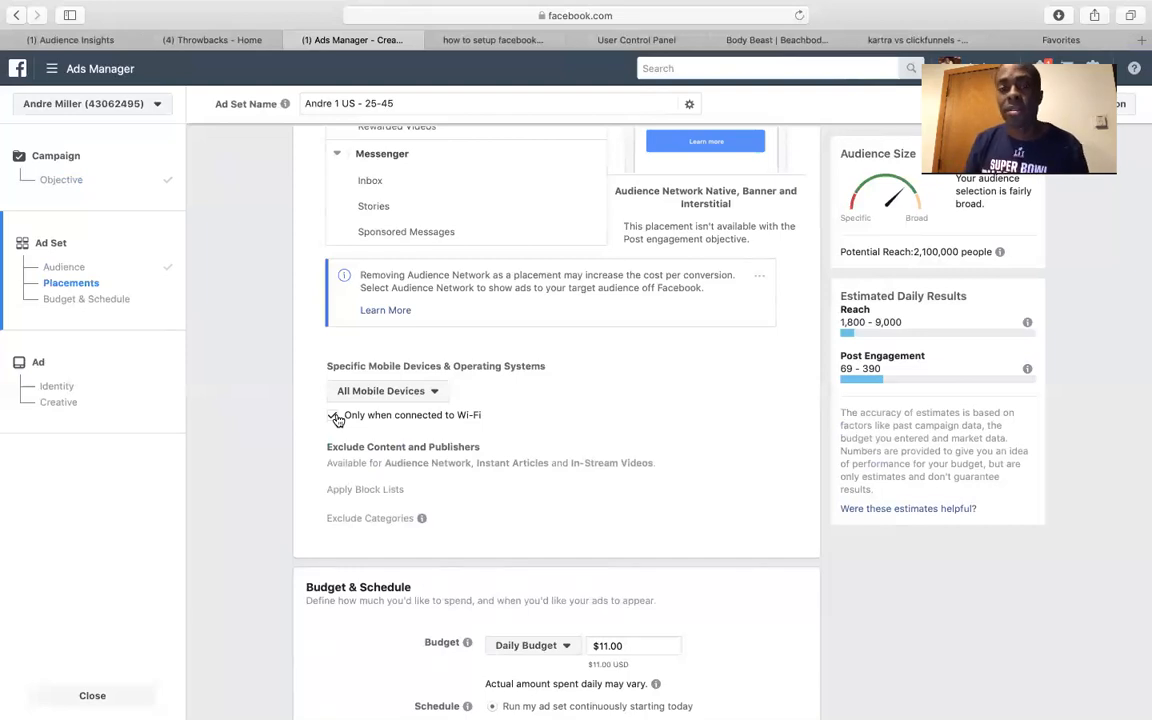
click(334, 415)
scroll(560, 399, up, 2)
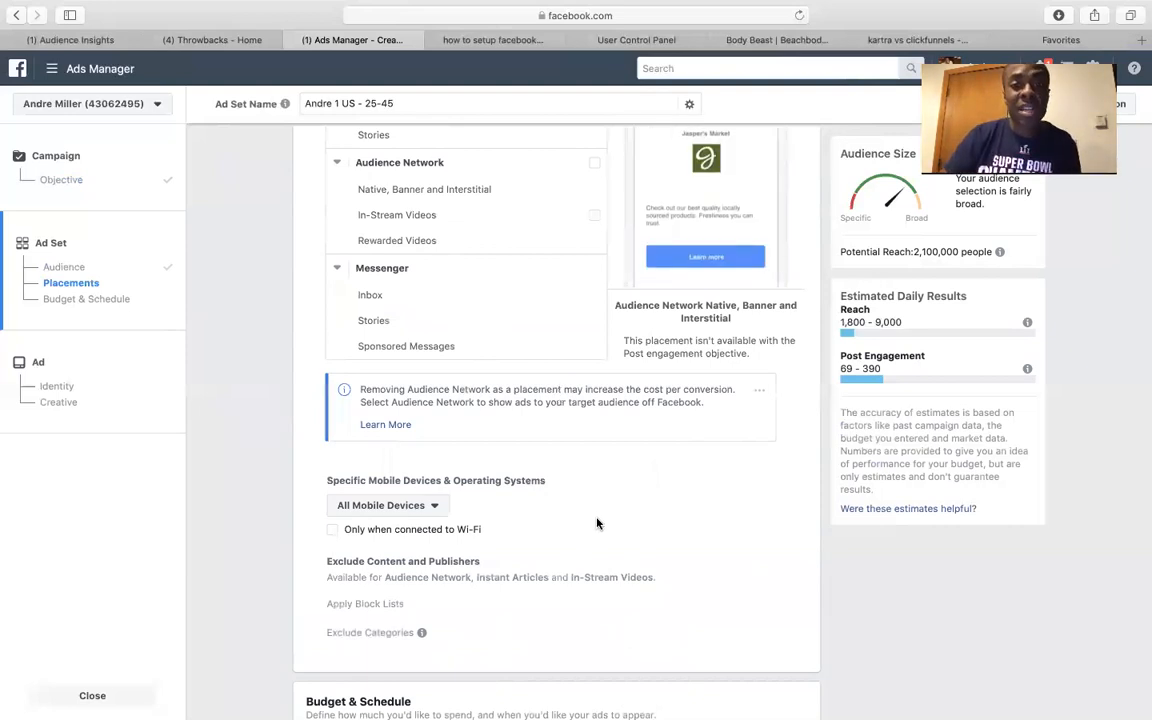
Set the ad set's daily budget to $10.00
scroll(597, 522, down, 3)
scroll(597, 522, down, 4)
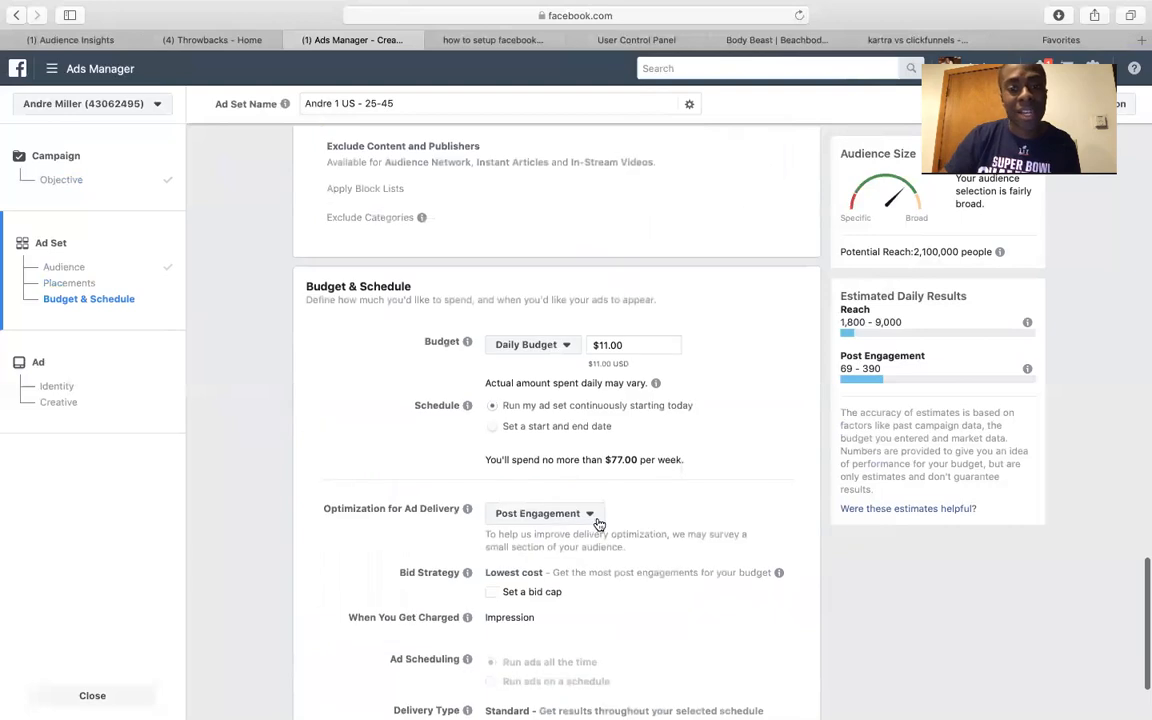
drag(641, 339, 600, 340)
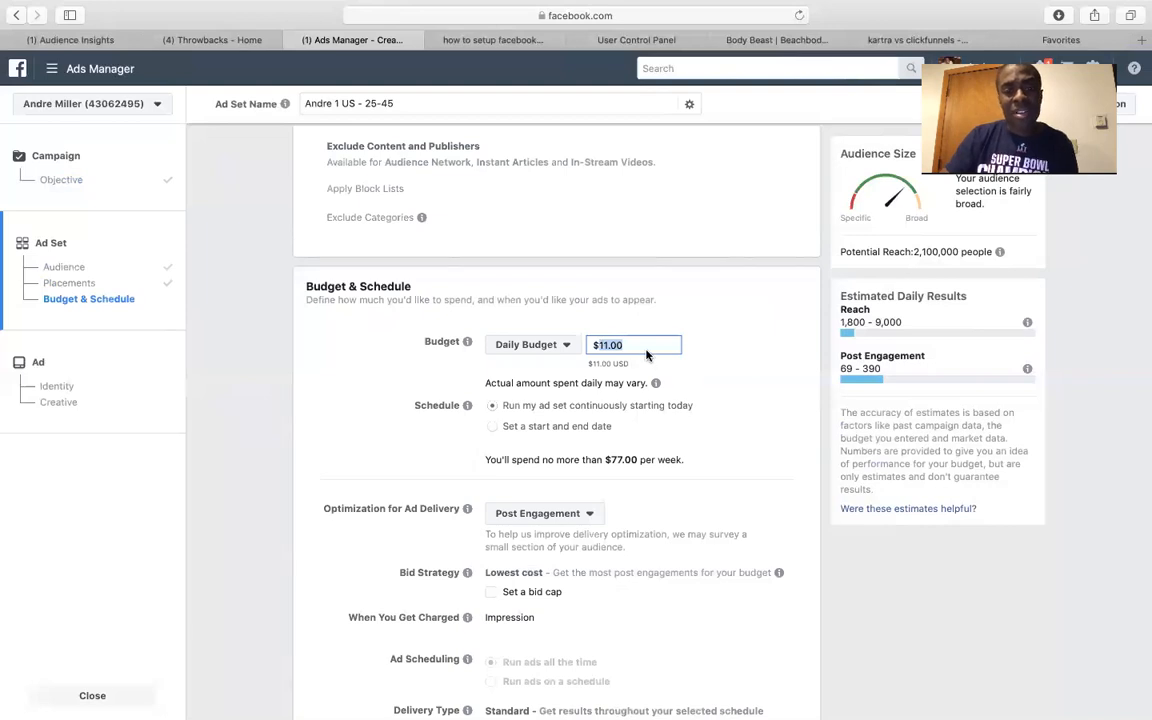
text(5)
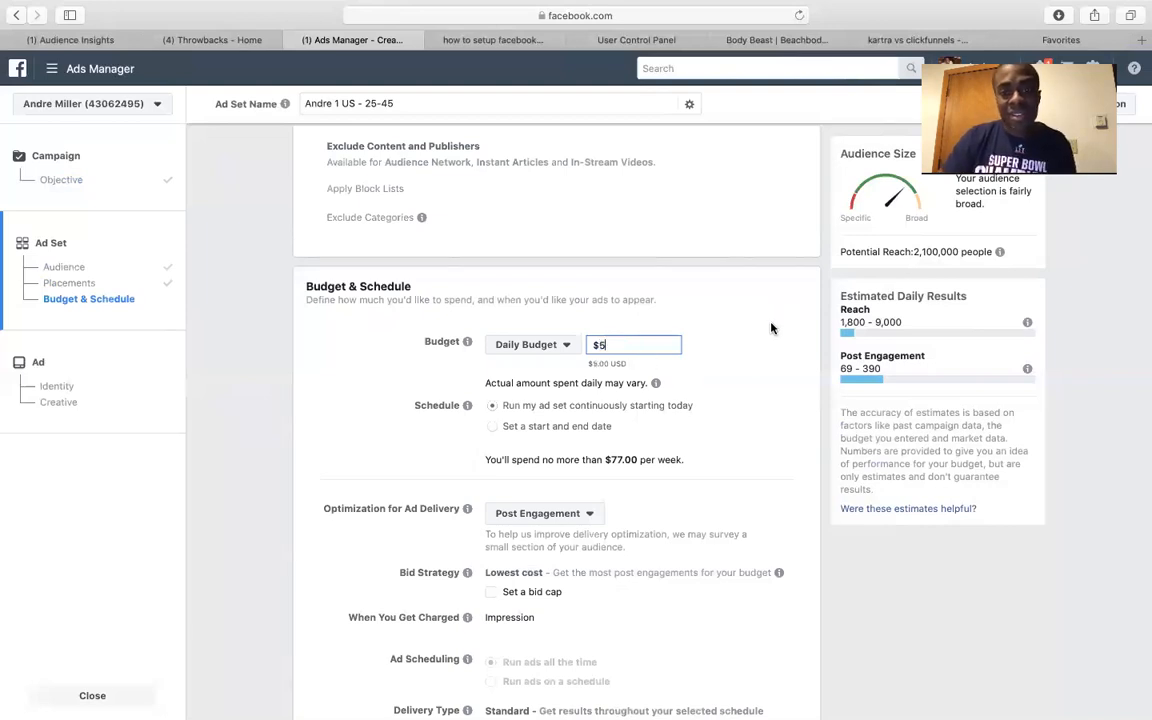
key(BackSpace)
text(10)
click(767, 341)
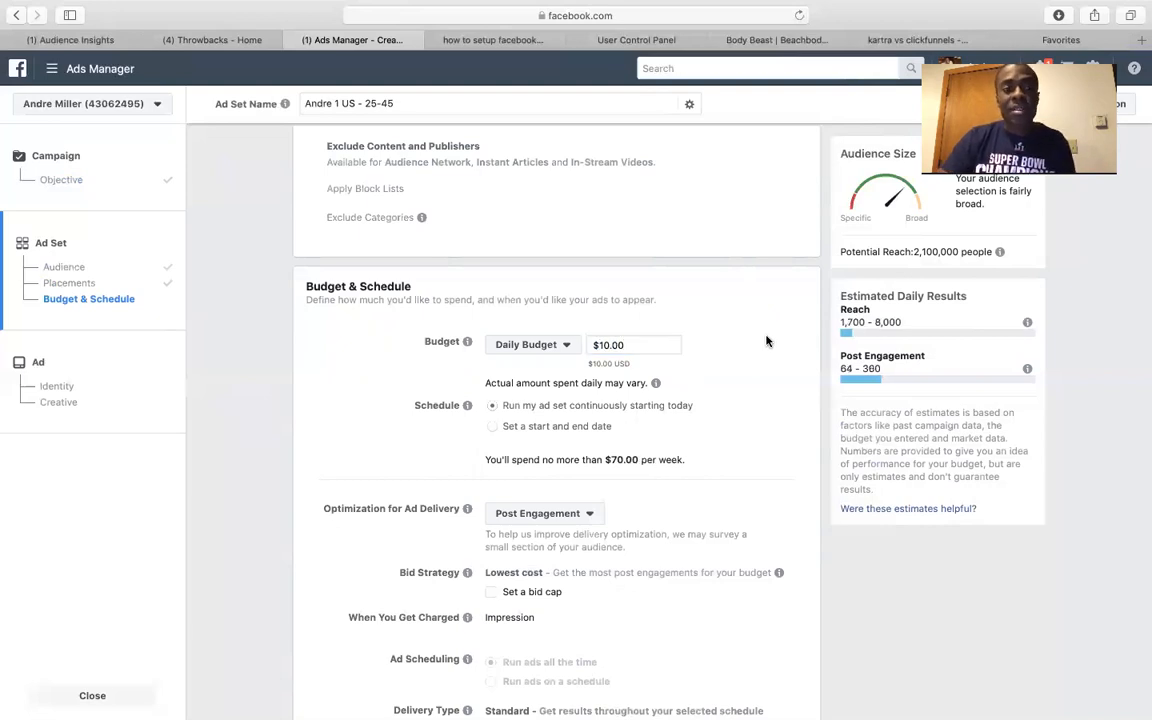
scroll(767, 341, up, 15)
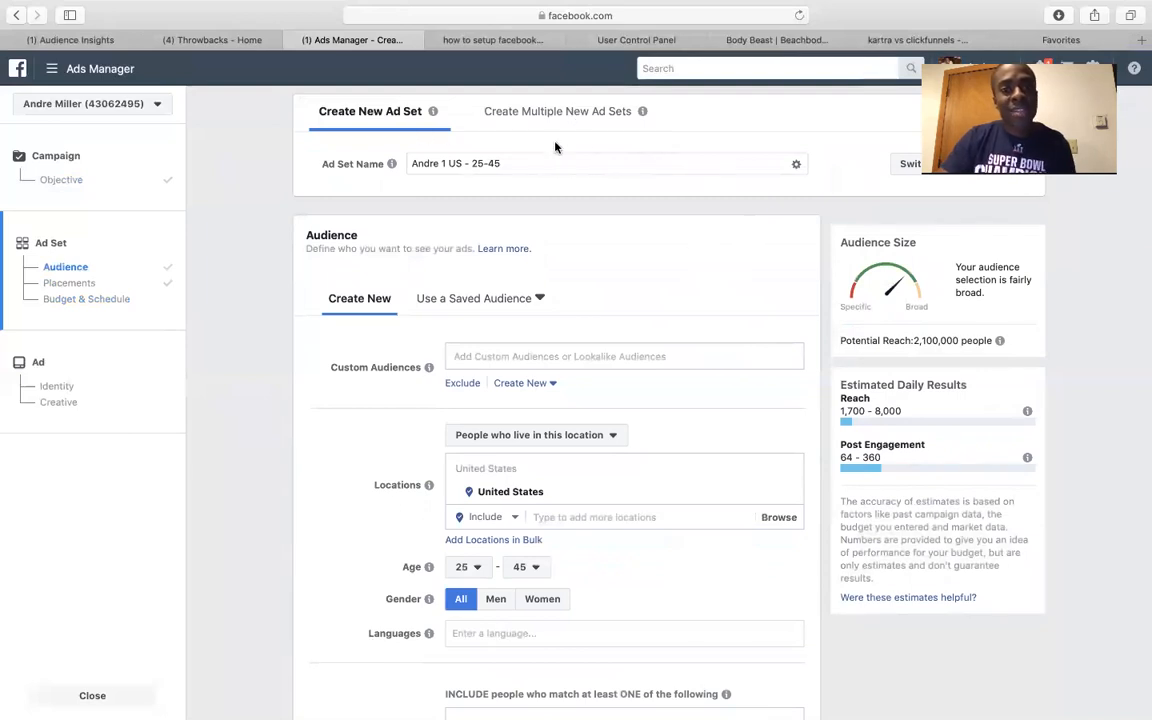
scroll(648, 568, down, 15)
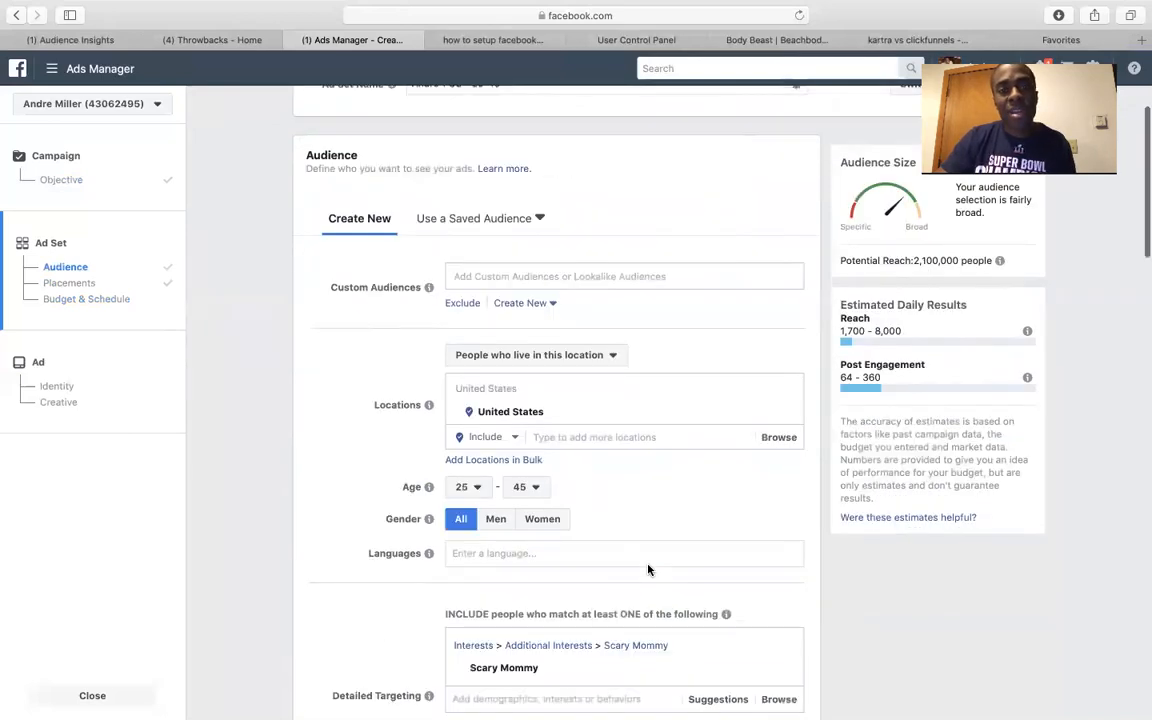
Continue from the ad set's budget and schedule to the ad setup and prefix the ad name with the advertiser's first name and 1
scroll(648, 568, down, 8)
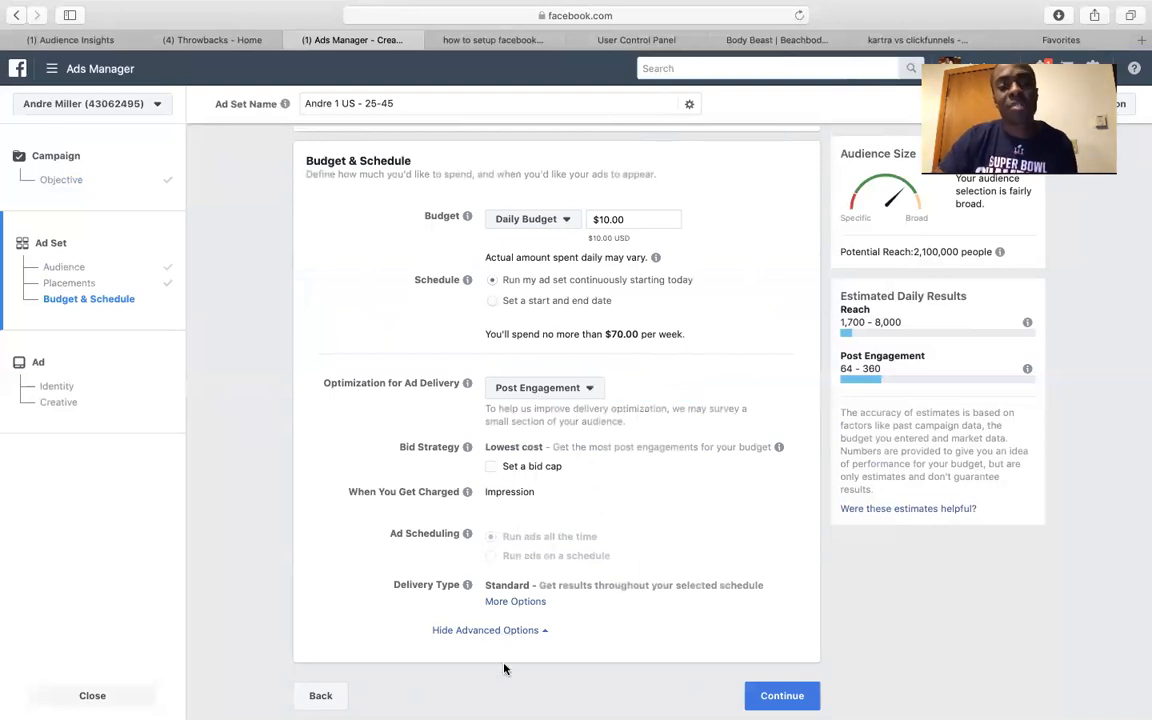
click(782, 697)
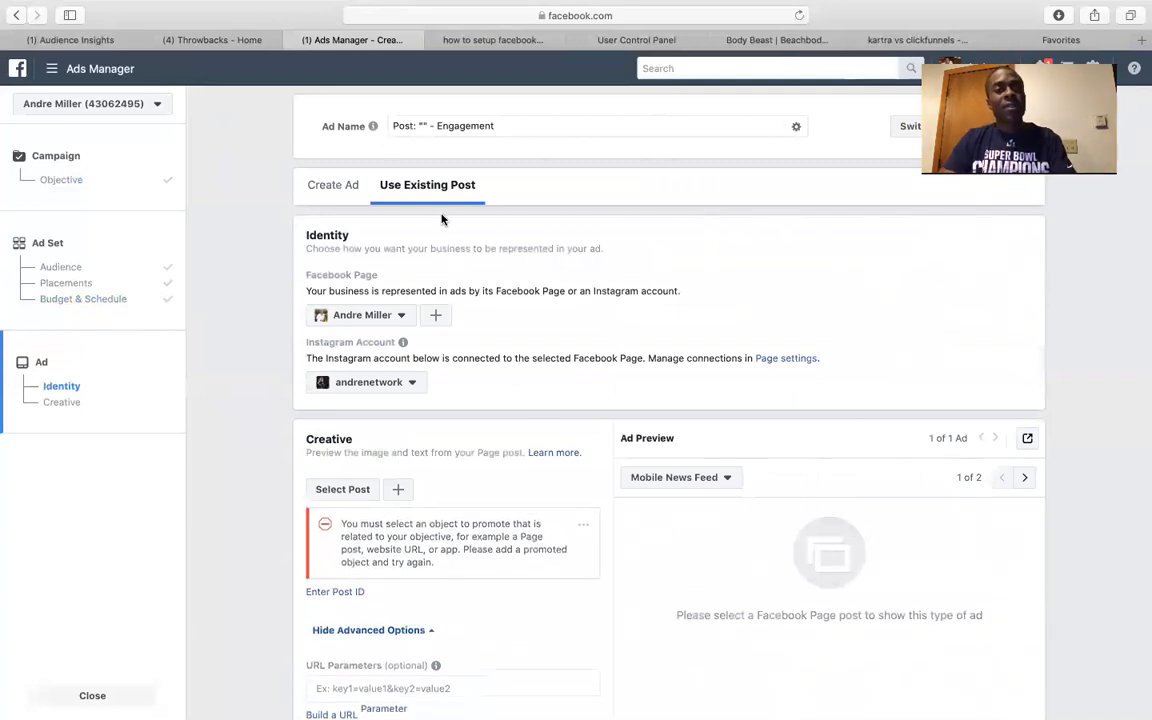
click(392, 126)
text(Andre 1)
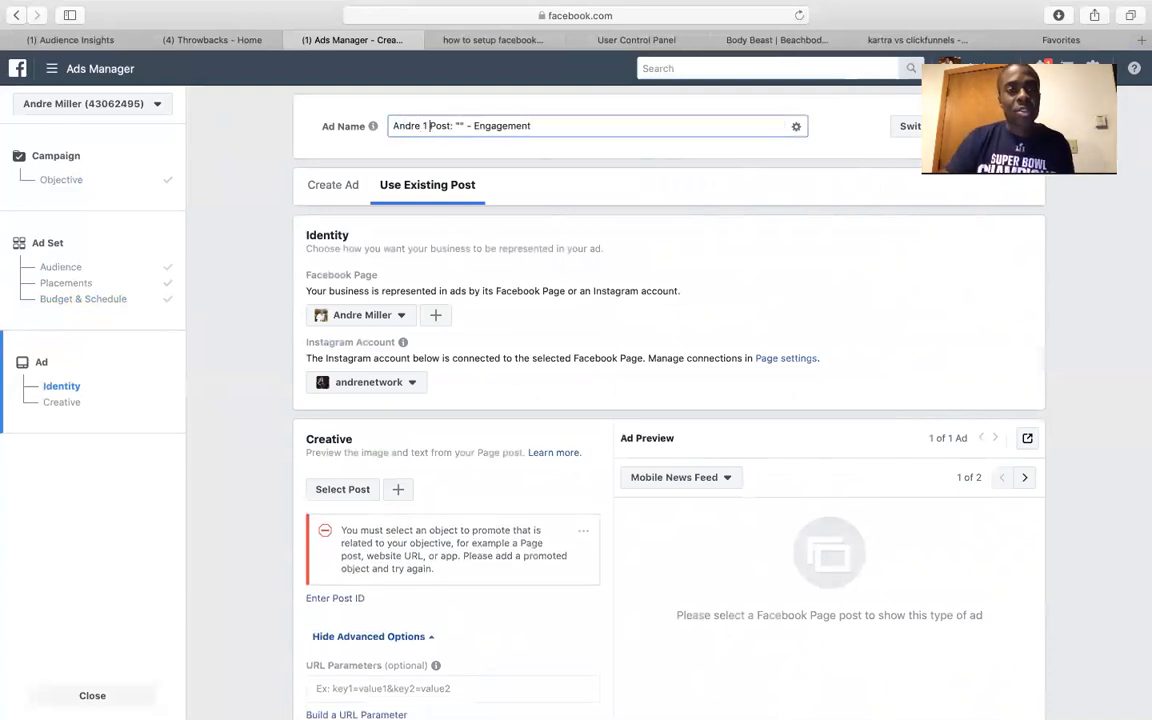
Check the Facebook Page choices for the ad's identity, keeping the current page, and look over the existing-post creative settings
mouse_move(397, 354)
scroll(397, 354, down, 2)
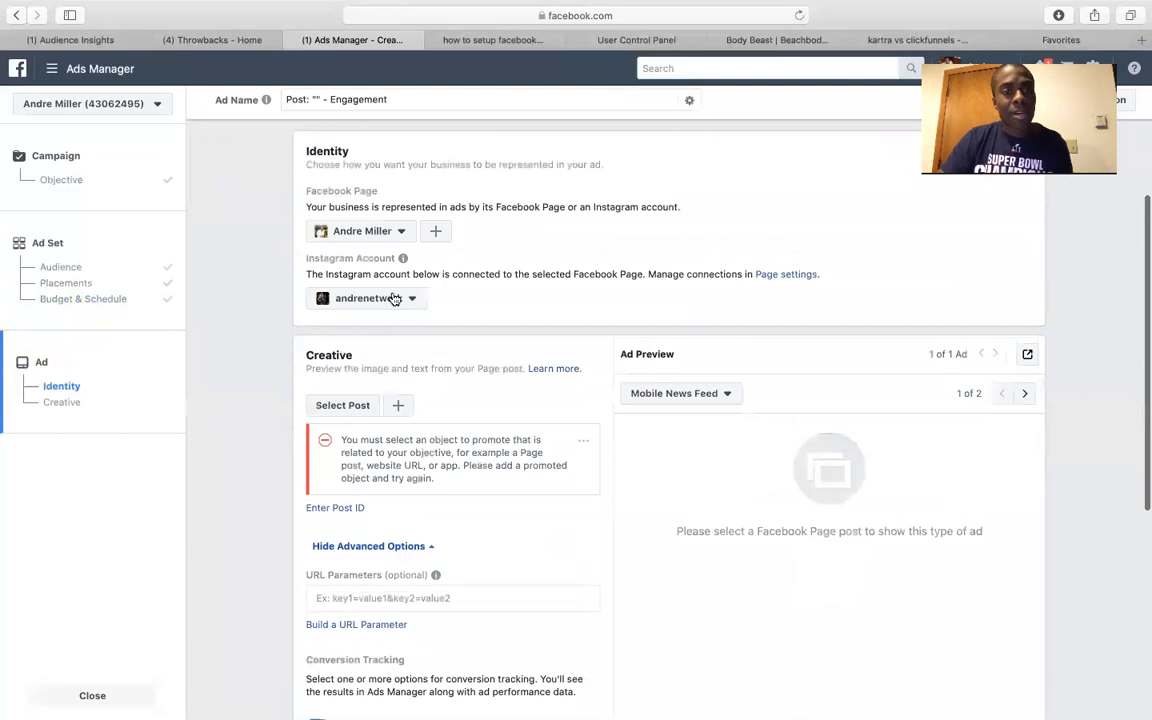
click(386, 233)
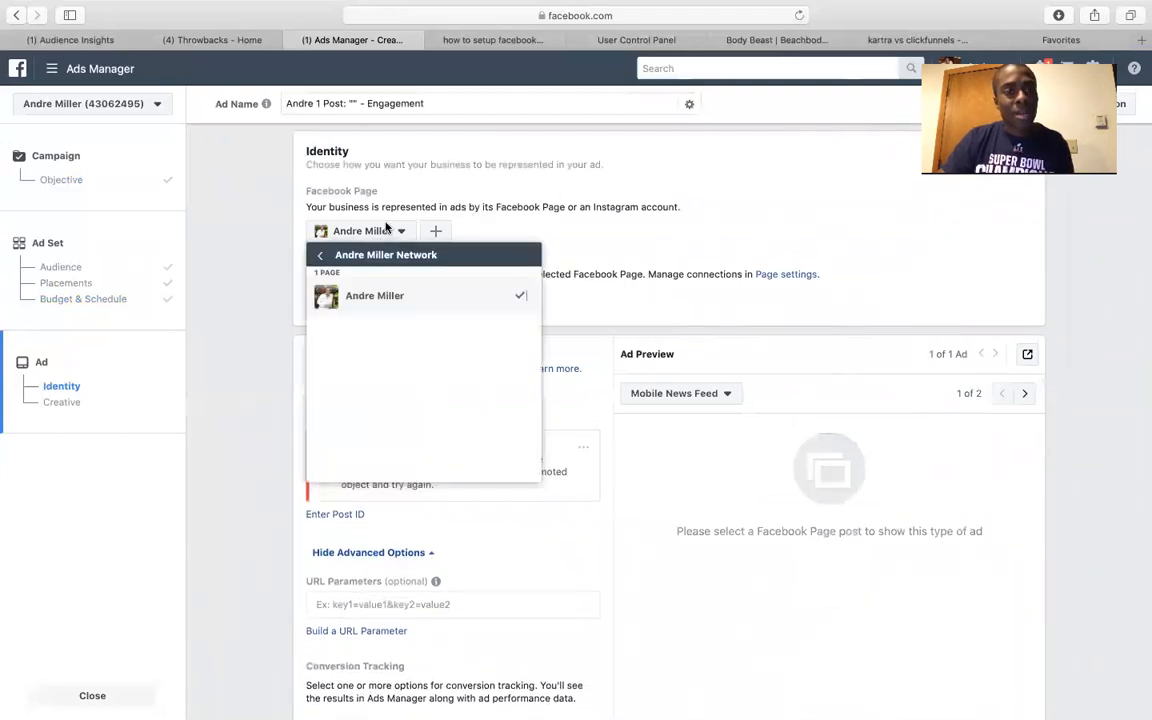
click(466, 219)
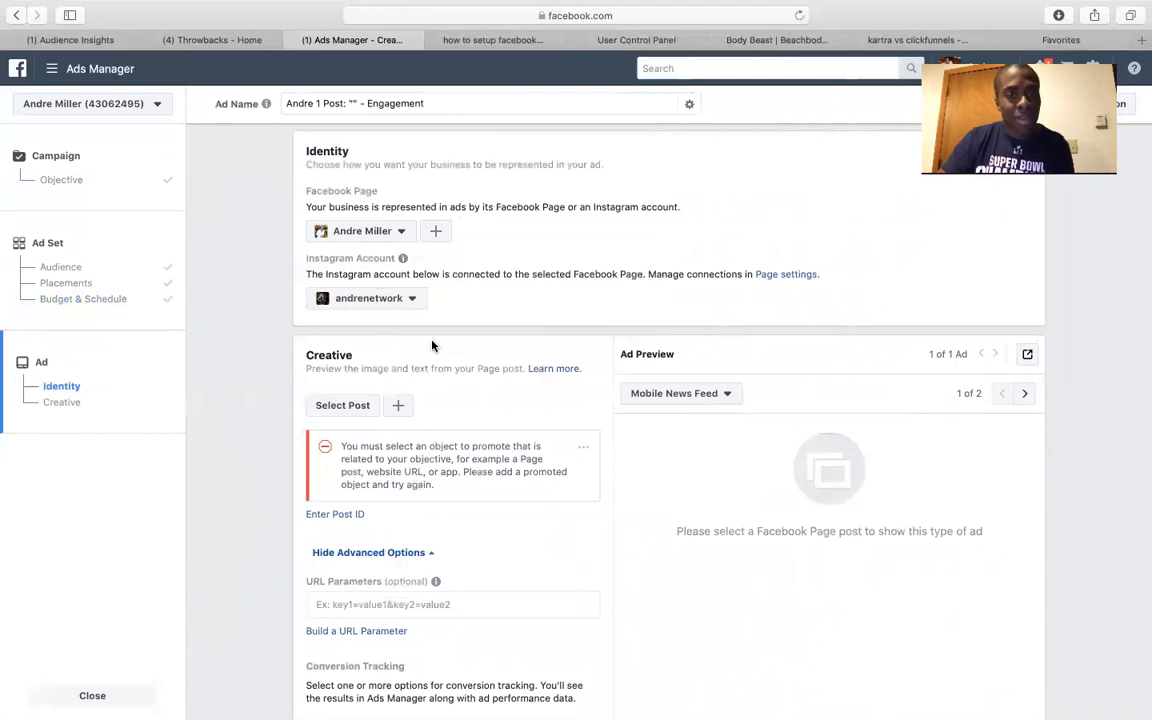
scroll(432, 345, down, 3)
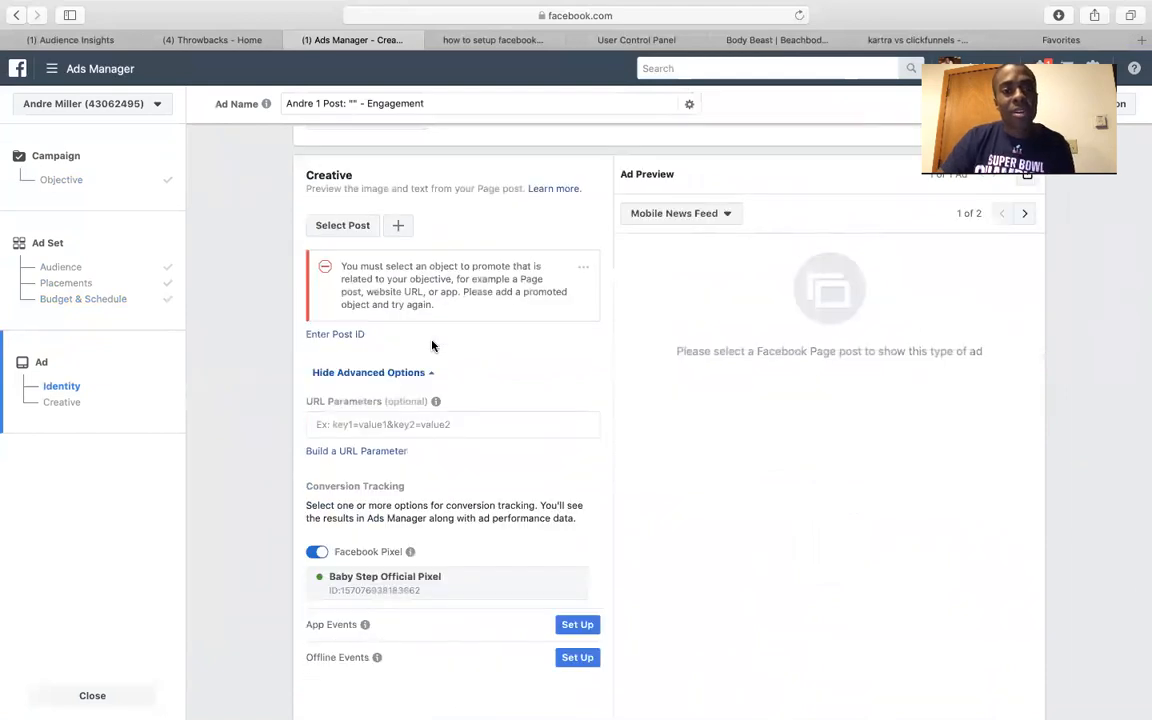
scroll(432, 345, up, 5)
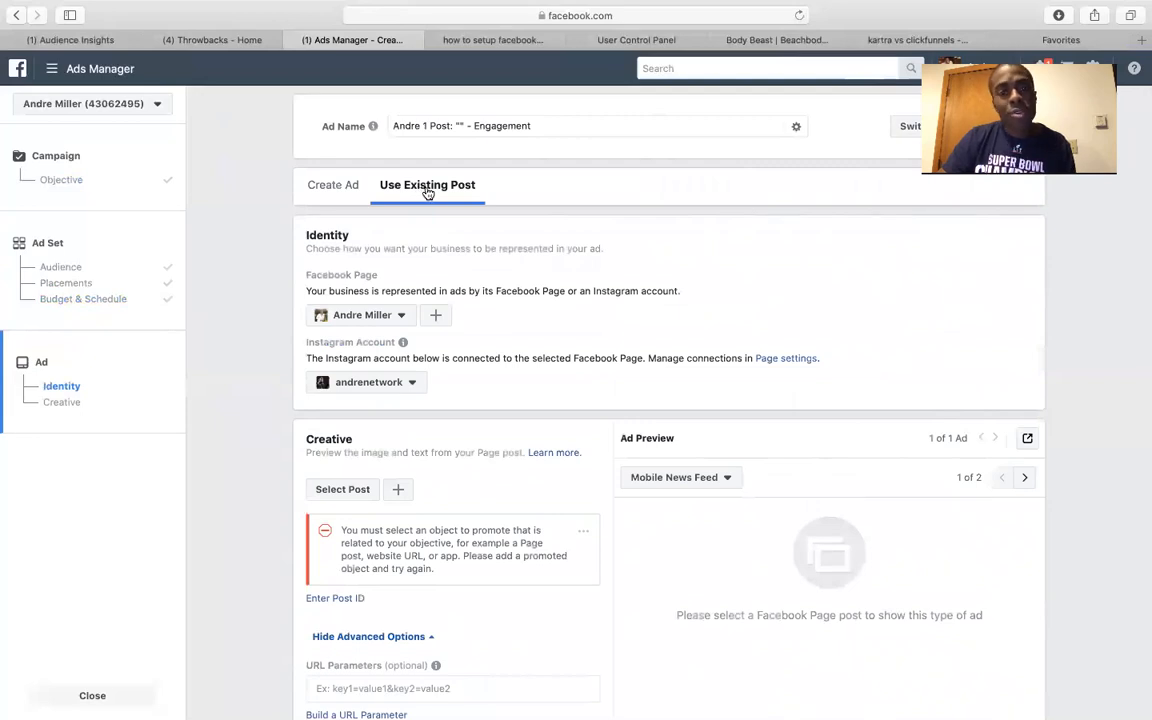
Switch from using an existing post to creating a new ad, and choose the Single Image format
click(326, 188)
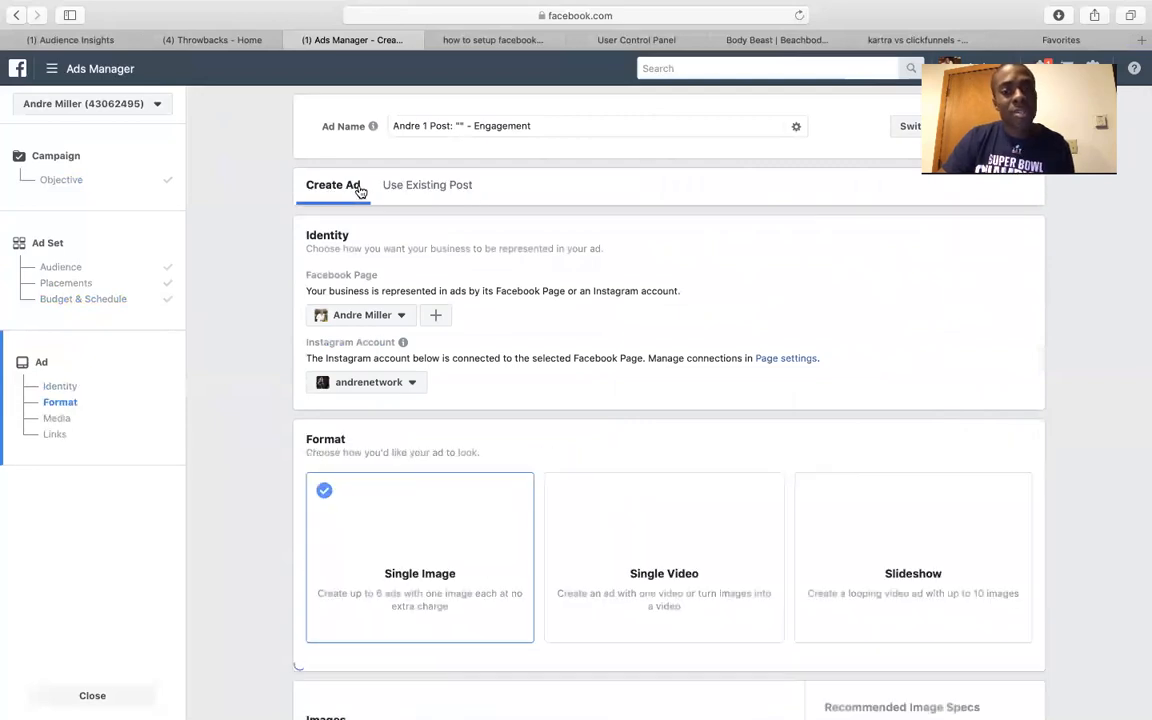
scroll(531, 414, down, 5)
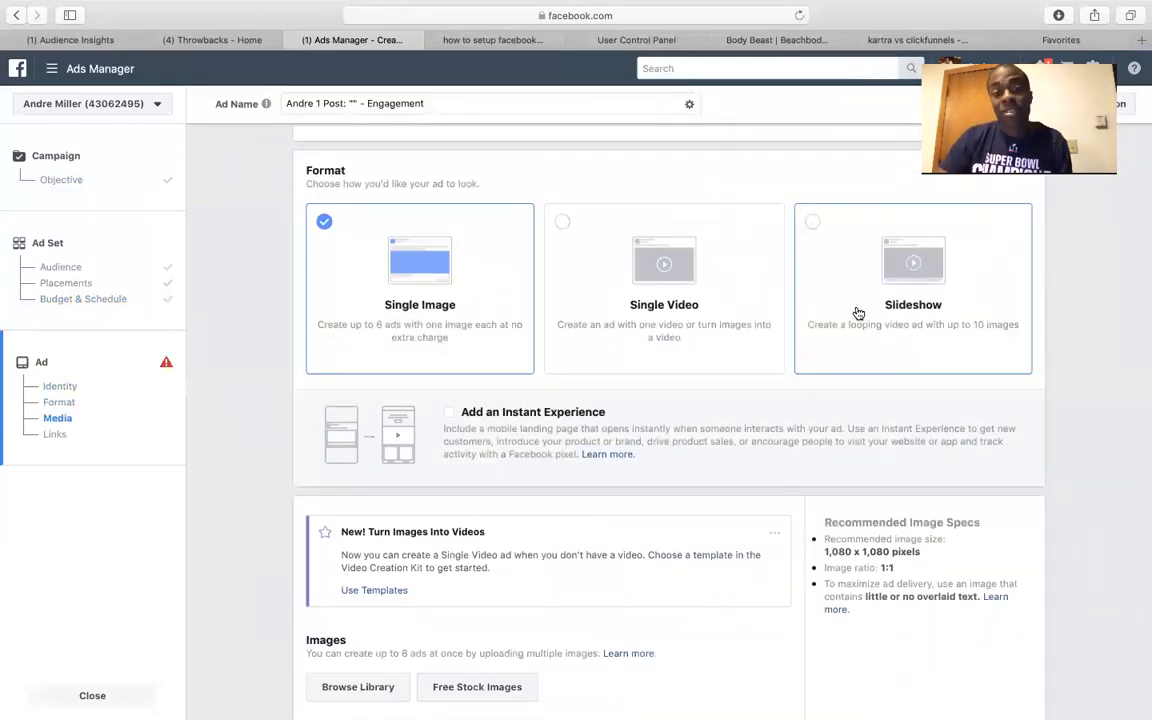
scroll(858, 313, down, 2)
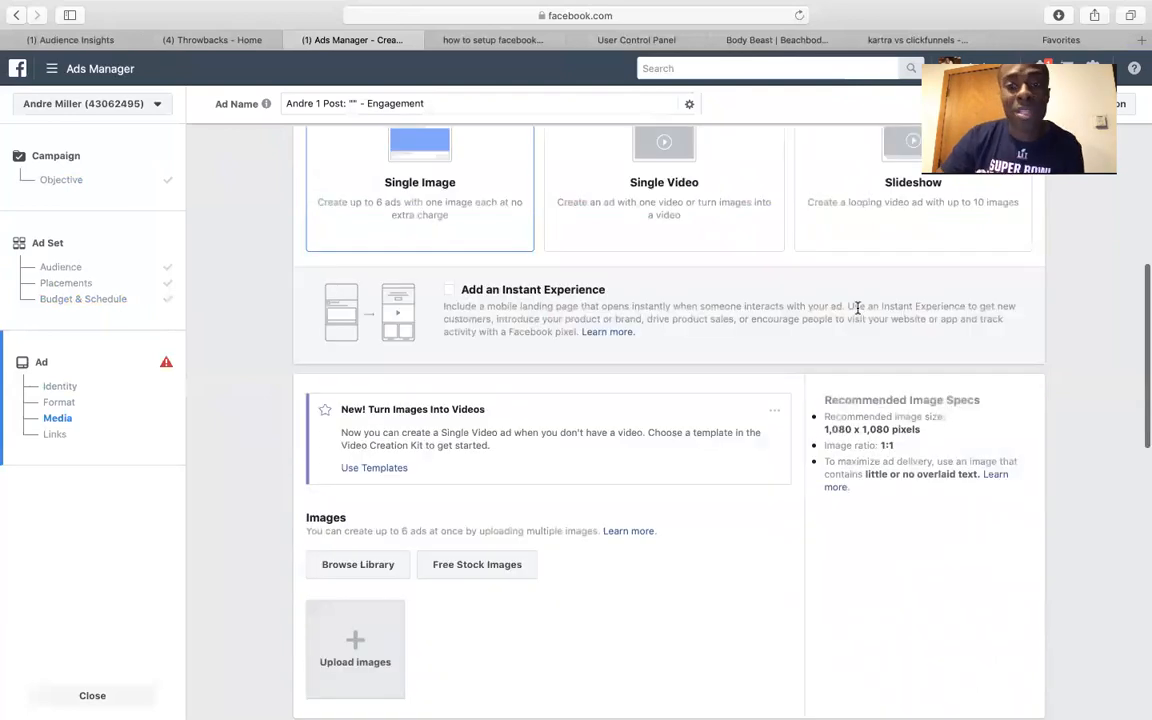
scroll(857, 308, up, 2)
scroll(857, 310, down, 4)
scroll(858, 313, up, 4)
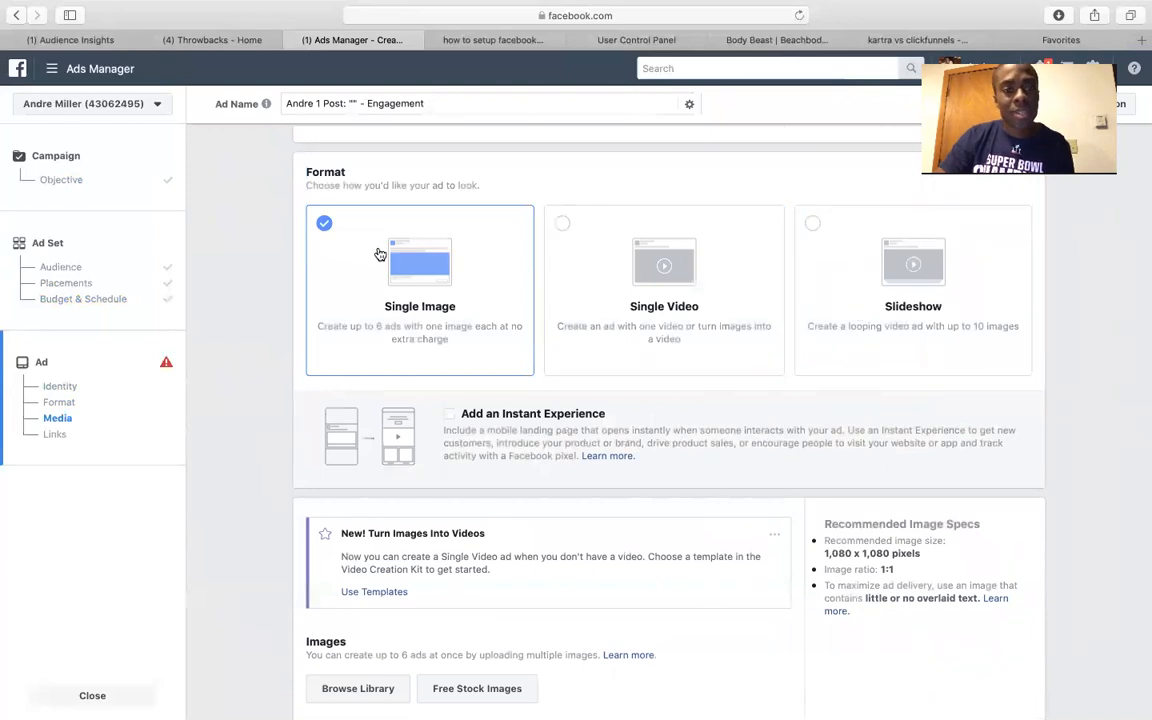
click(399, 264)
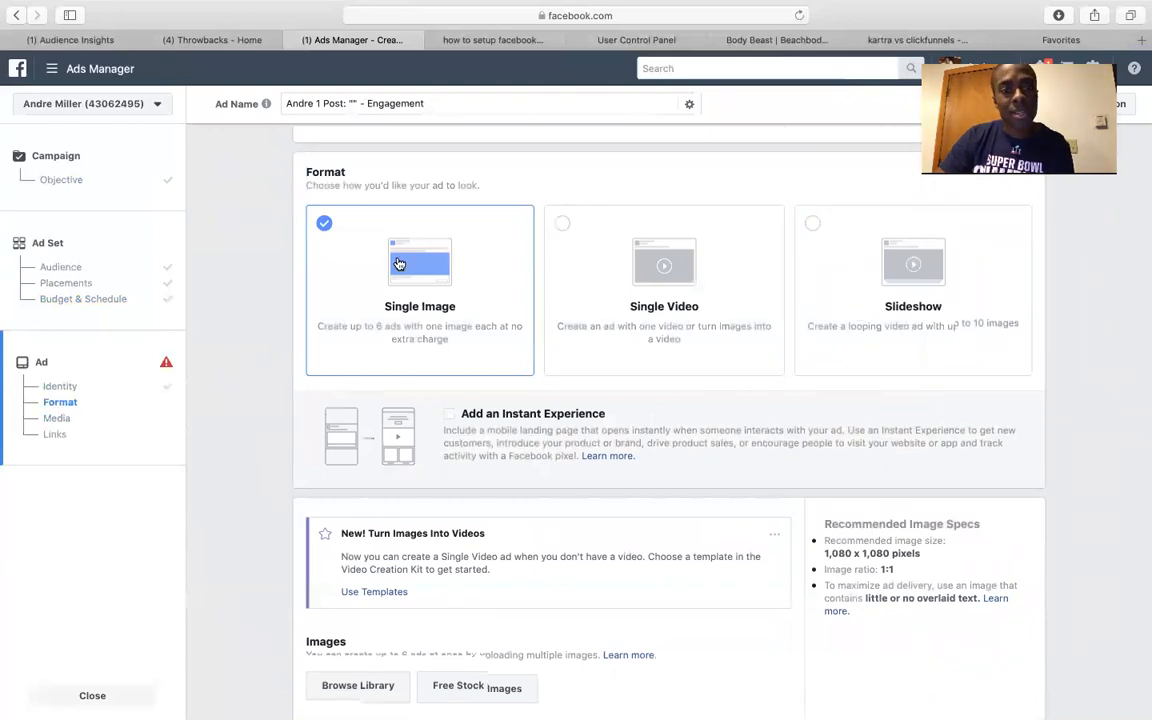
Upload the family photo 29695320_...433990_n.jpg from the Desktop as the ad's image
scroll(399, 300, down, 4)
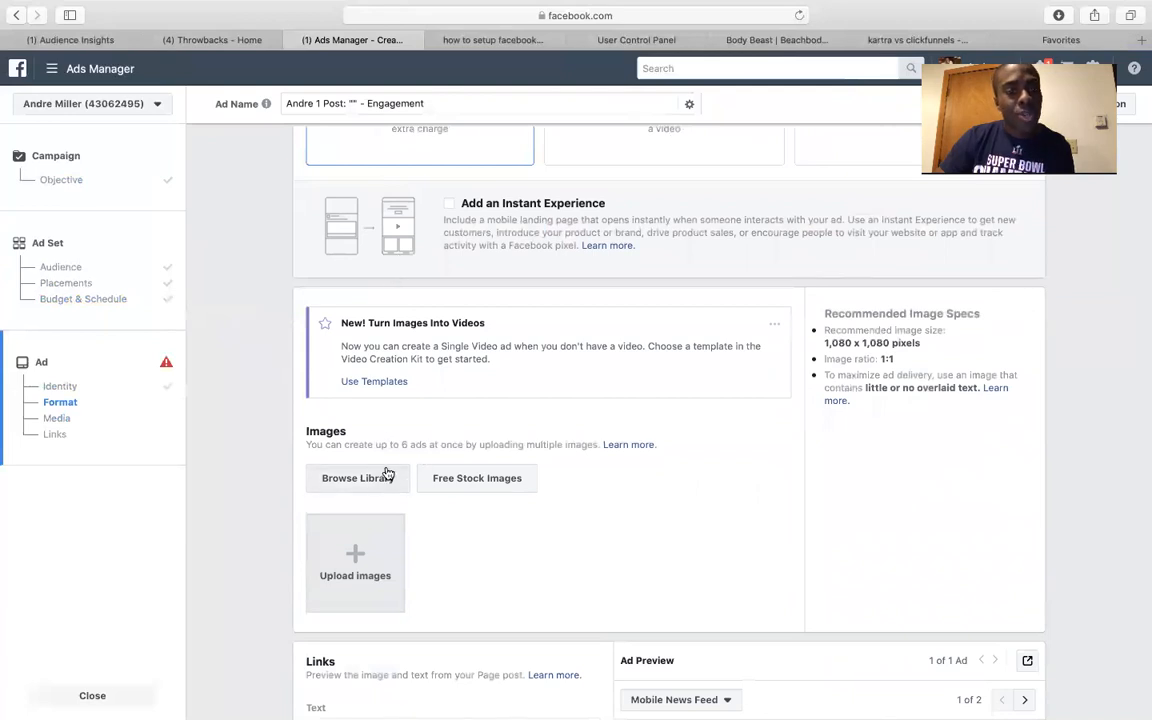
click(360, 555)
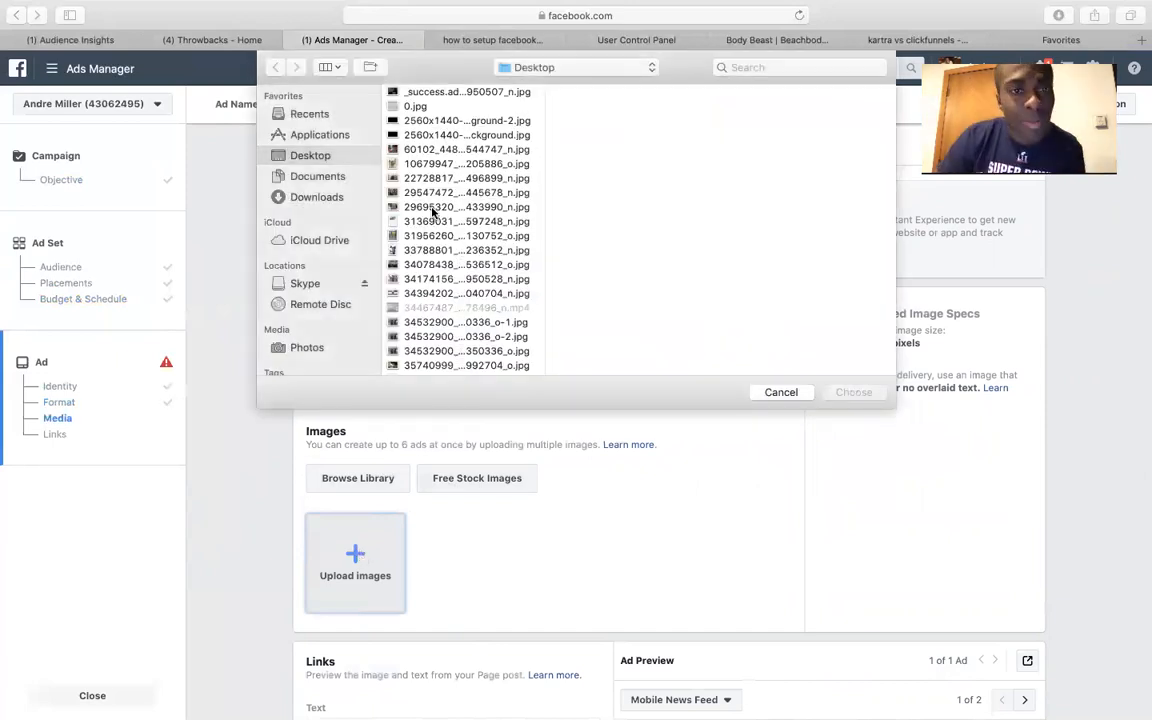
click(455, 206)
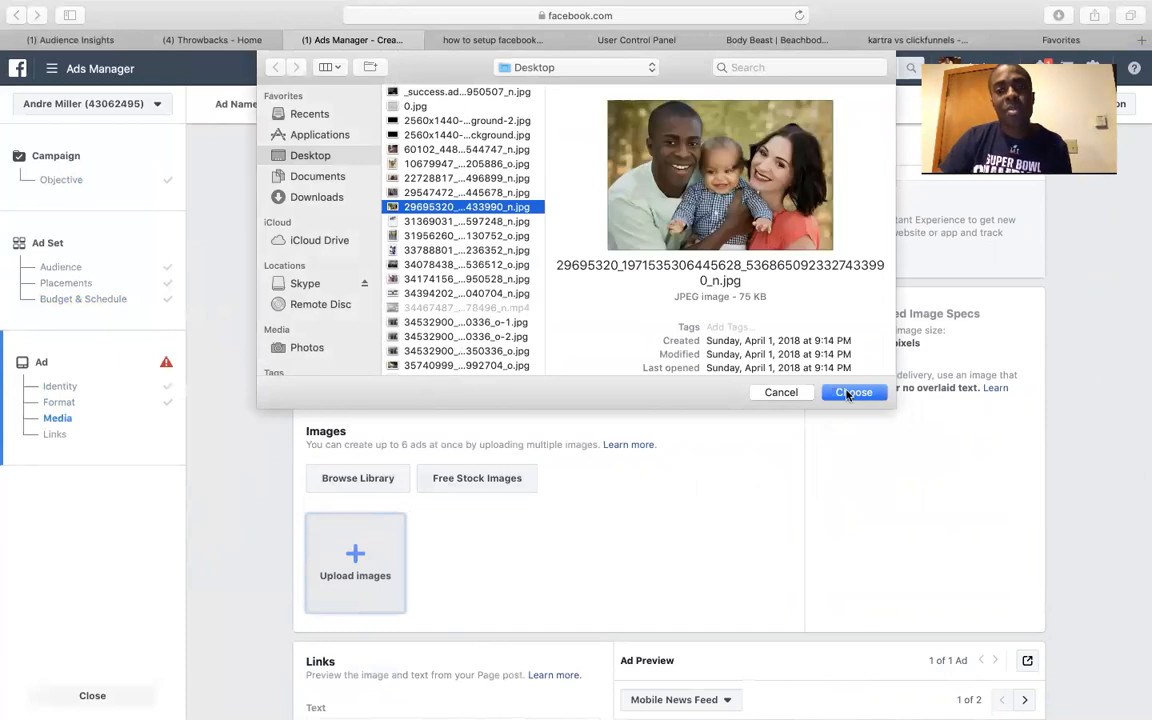
click(852, 391)
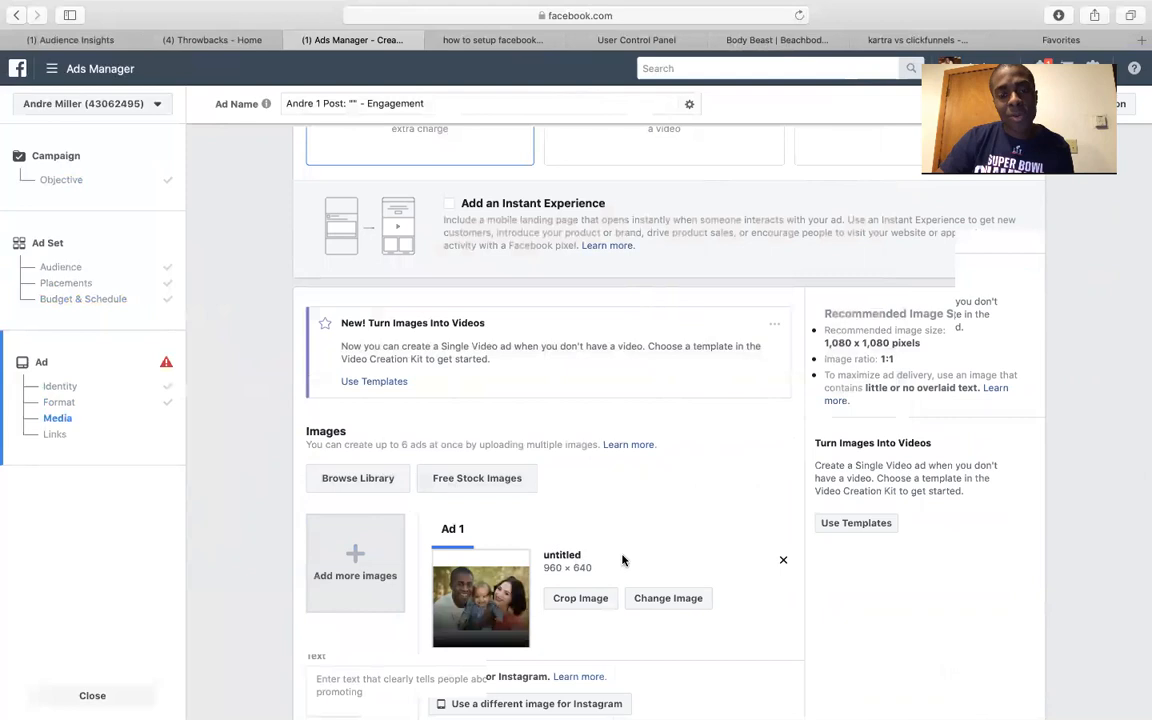
Examine the uploaded image's options, the Links section and the Mobile News Feed preview of the ad
scroll(622, 560, down, 2)
scroll(620, 485, down, 2)
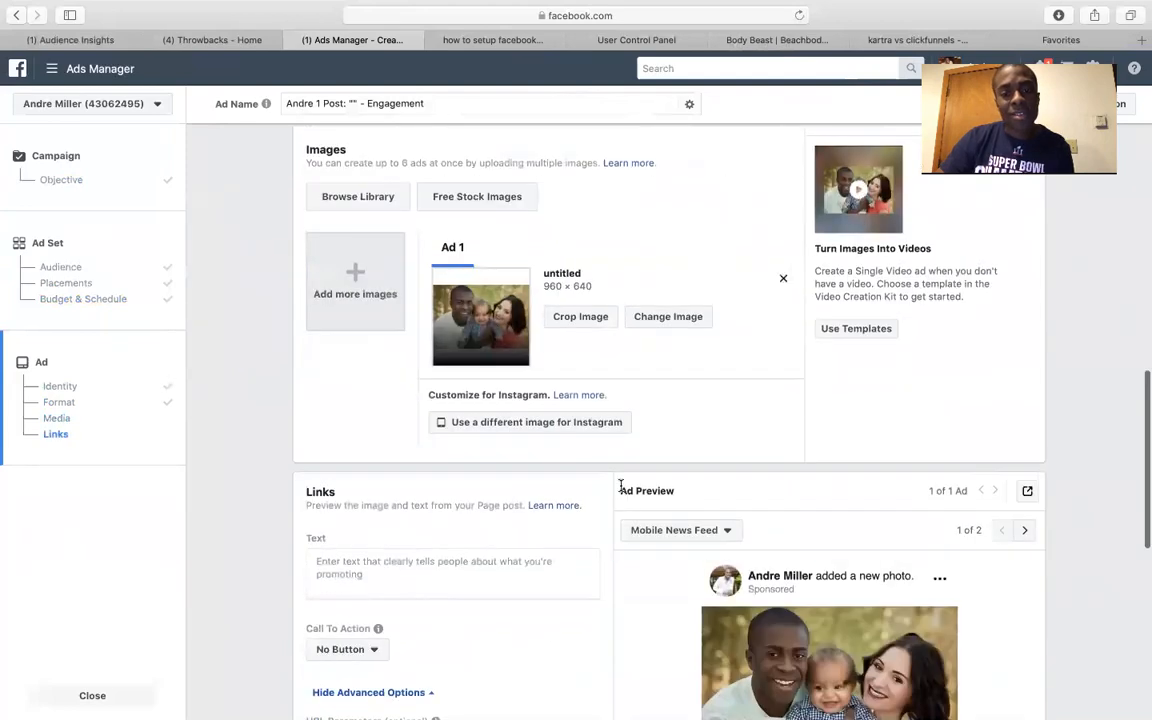
scroll(620, 485, down, 2)
scroll(618, 490, up, 2)
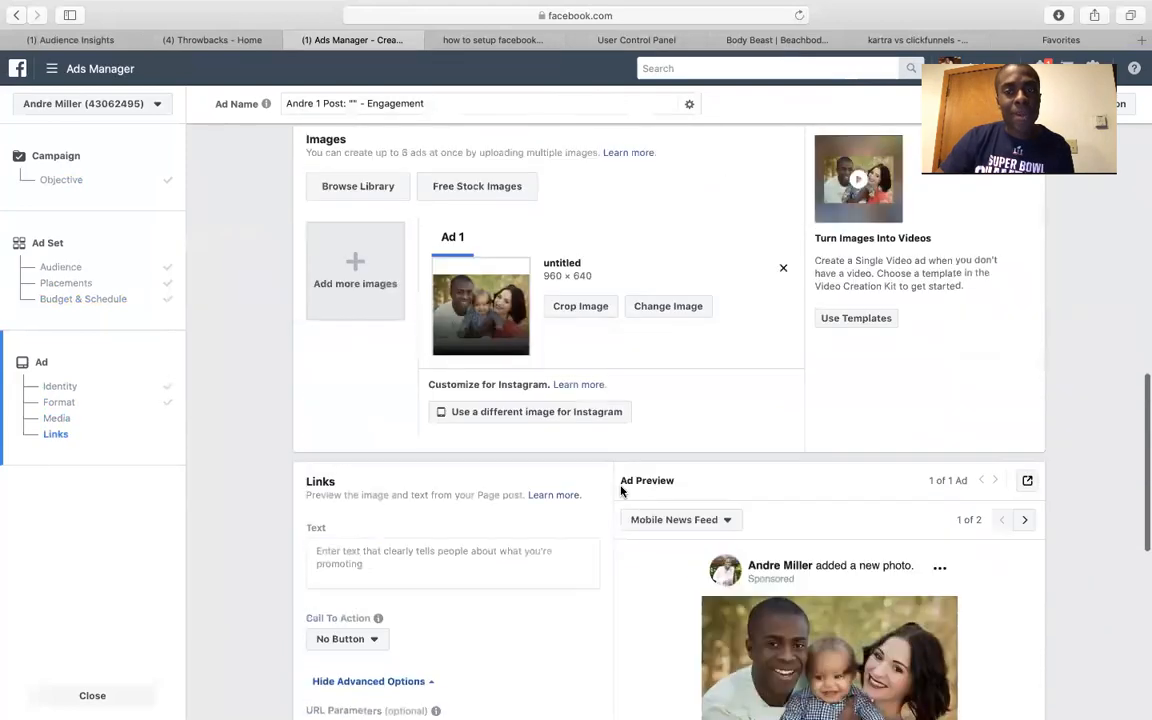
scroll(620, 490, up, 2)
scroll(620, 491, up, 1)
scroll(620, 490, up, 2)
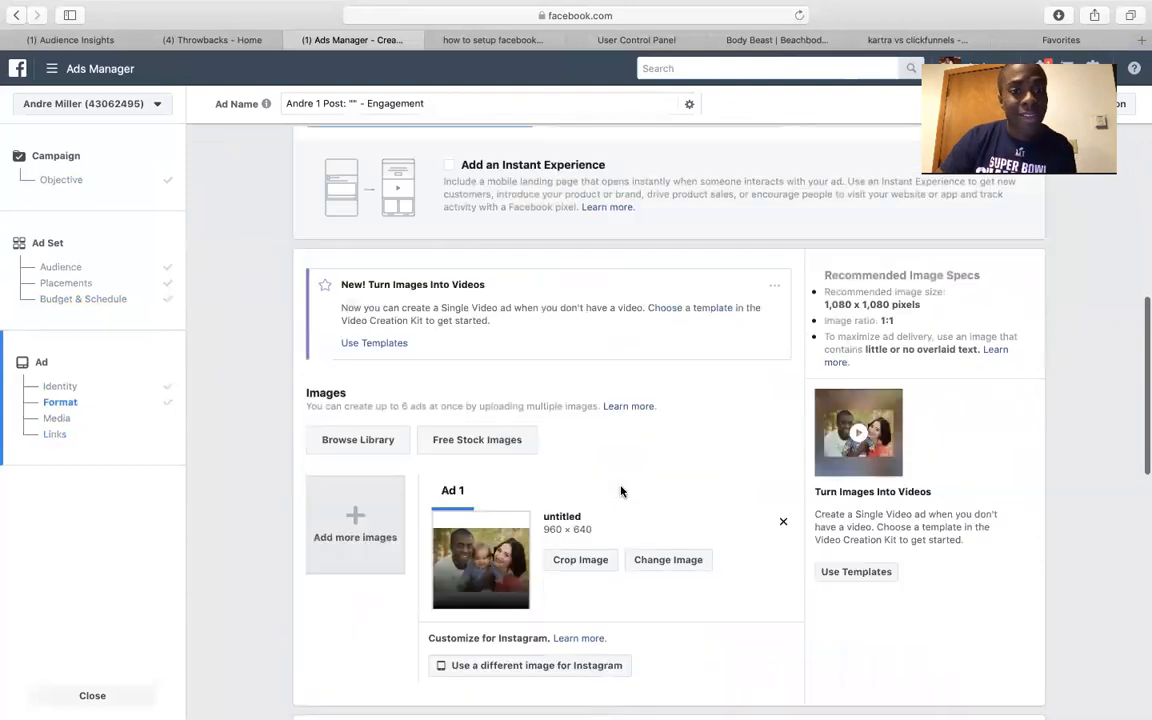
scroll(620, 490, down, 6)
scroll(620, 490, down, 2)
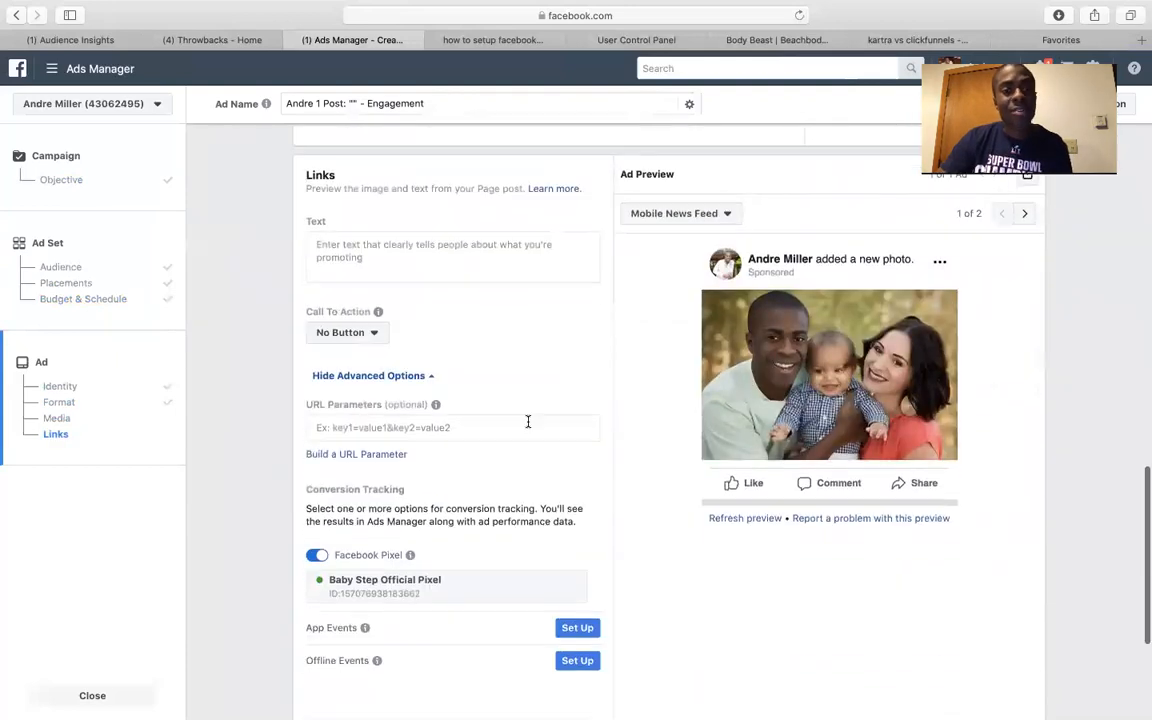
Enter the ad text "Married Couple Use the internet for their lifestyle!" followed by line breaks
click(369, 244)
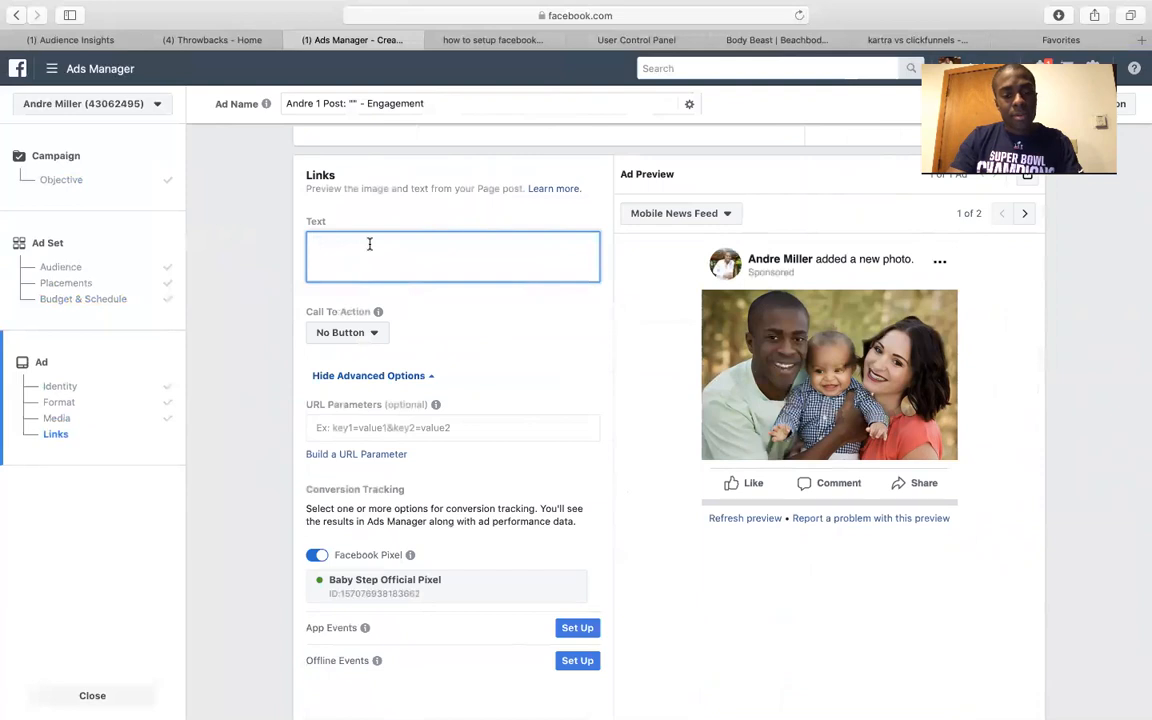
text(Married )
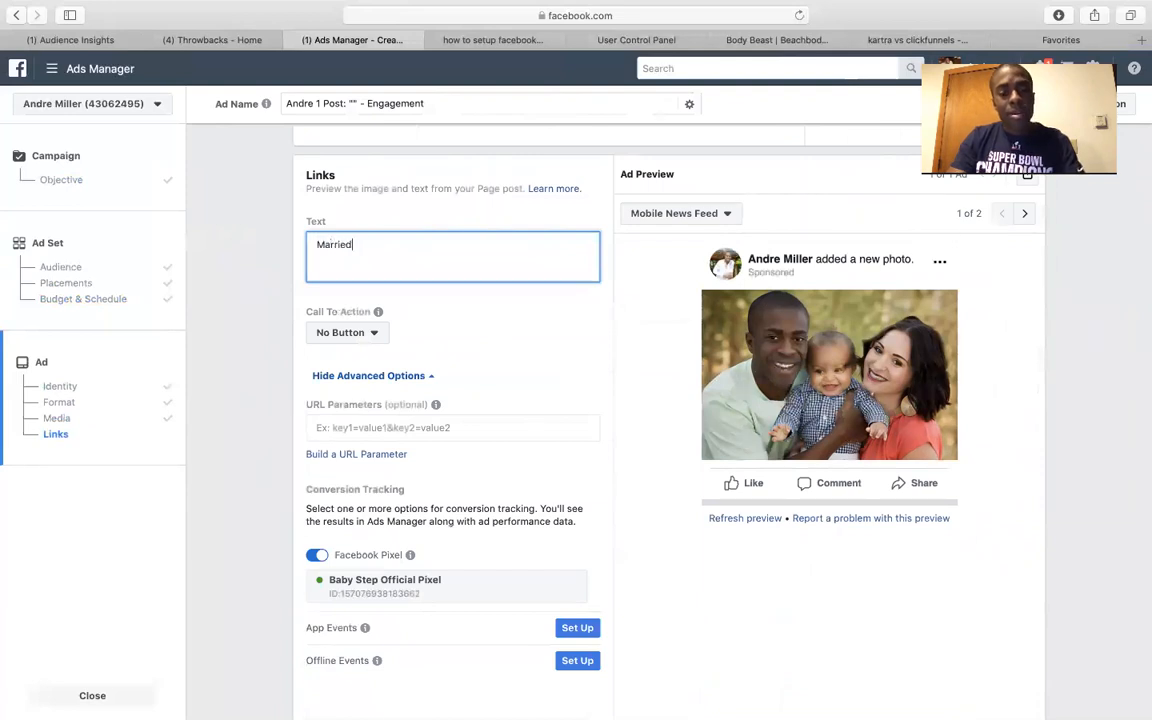
text(Couple )
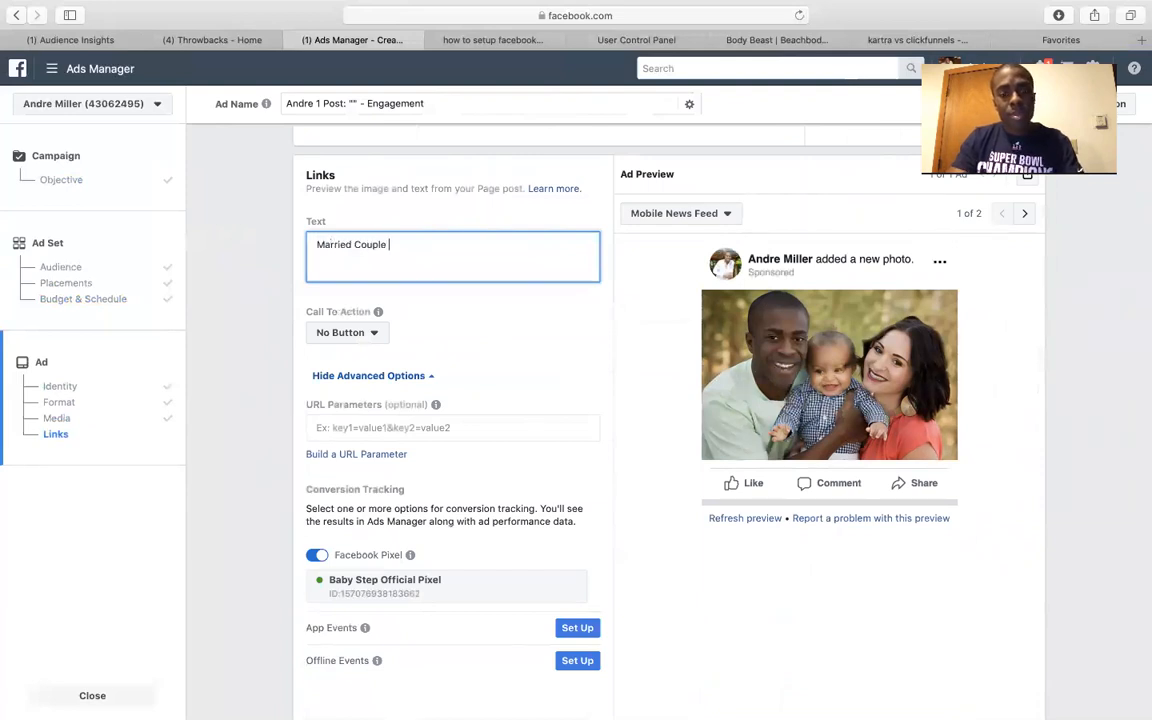
text(Use the )
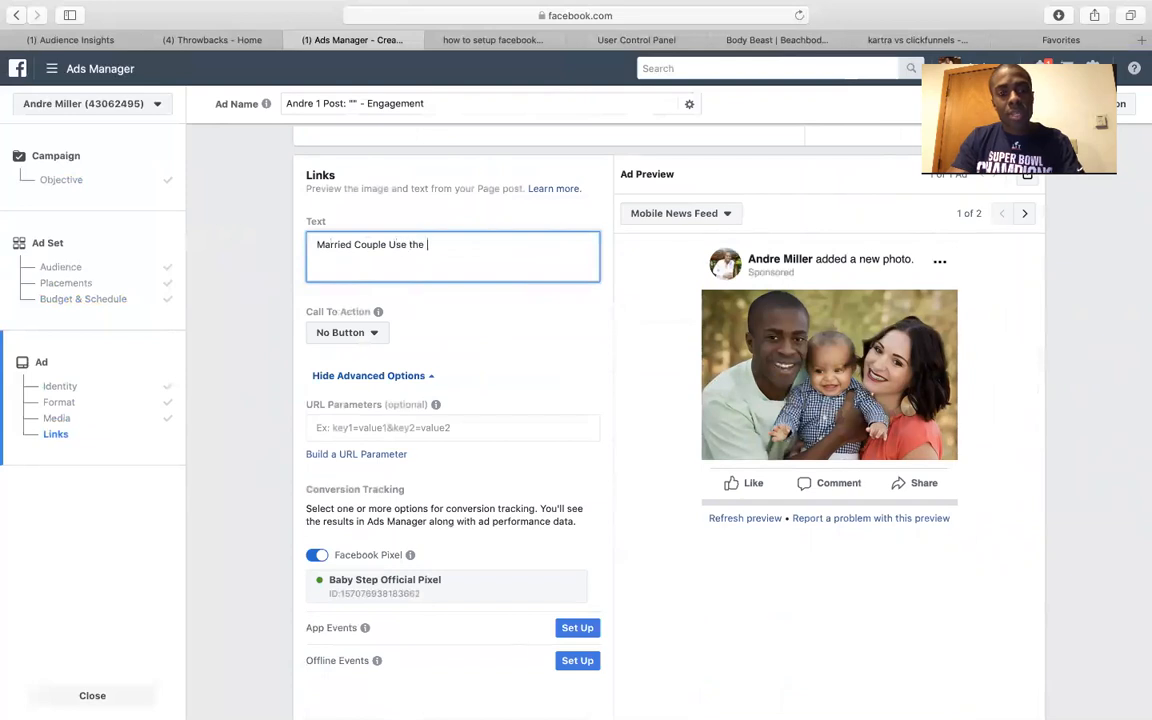
text(internet)
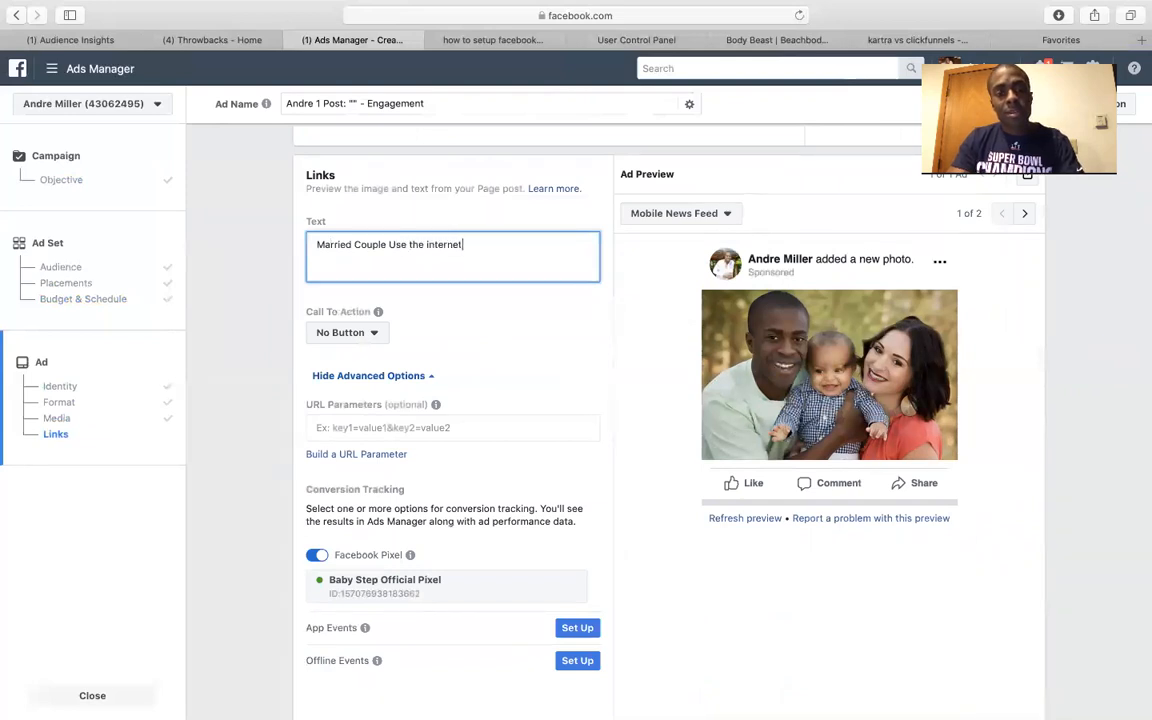
text( for their )
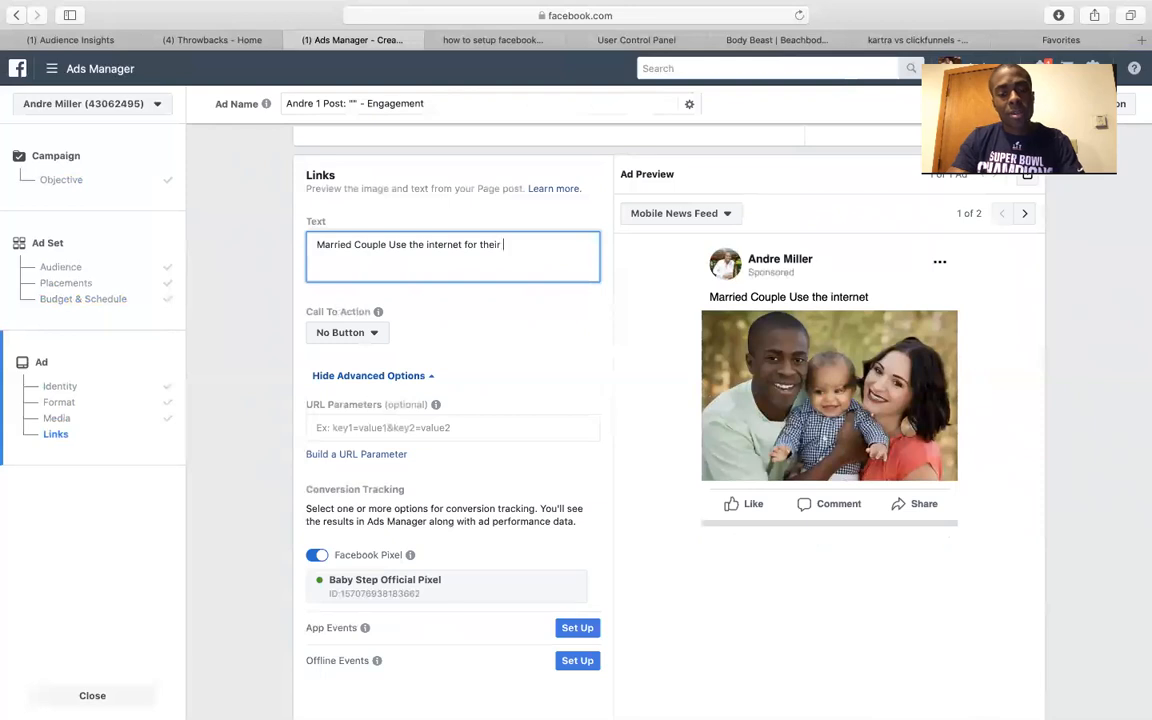
text(lifestyle)
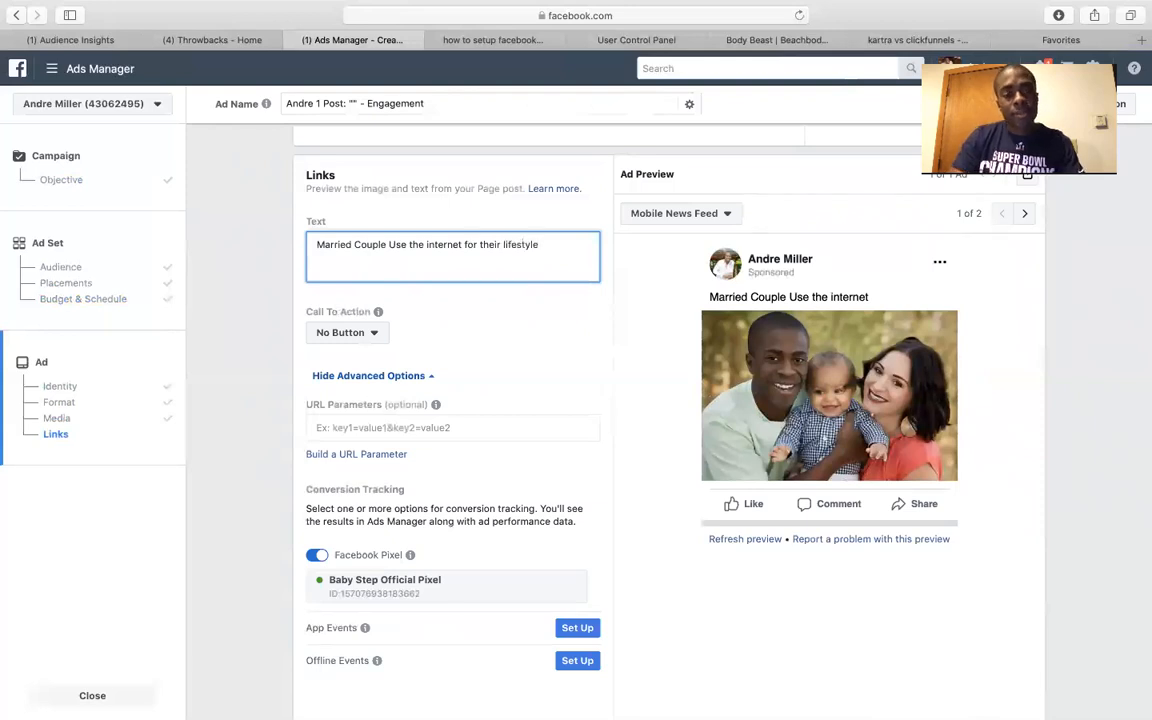
text(!)
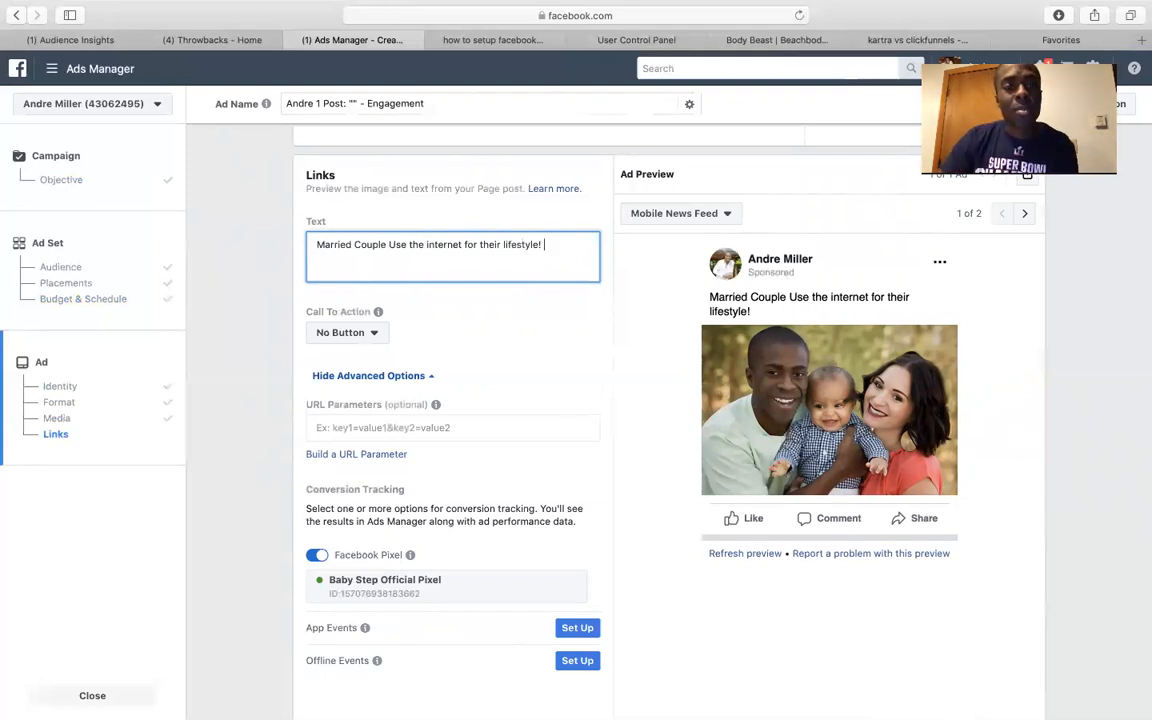
key(Return)
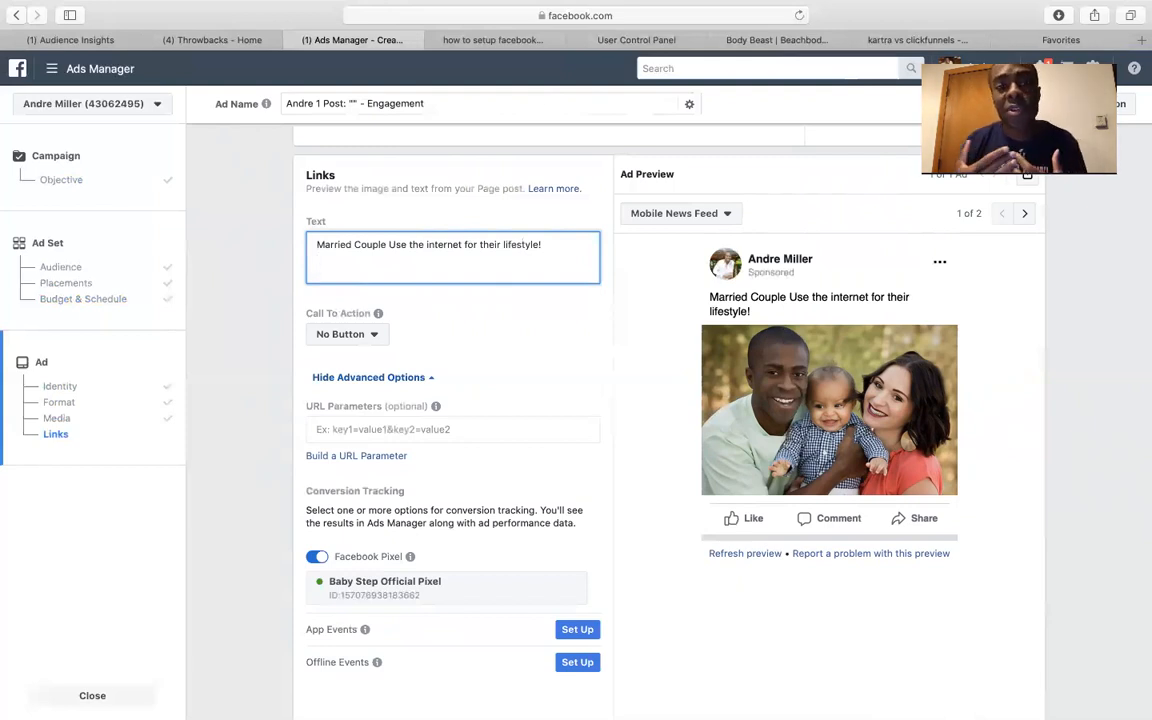
key(Return)
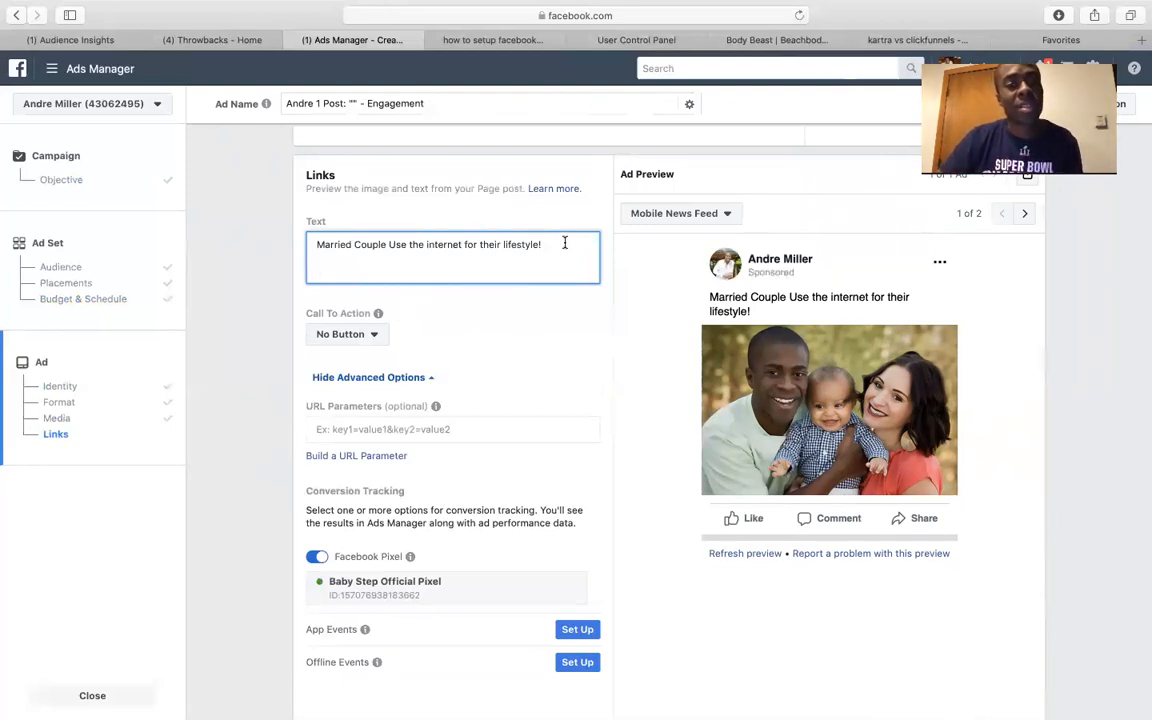
drag(565, 243, 293, 247)
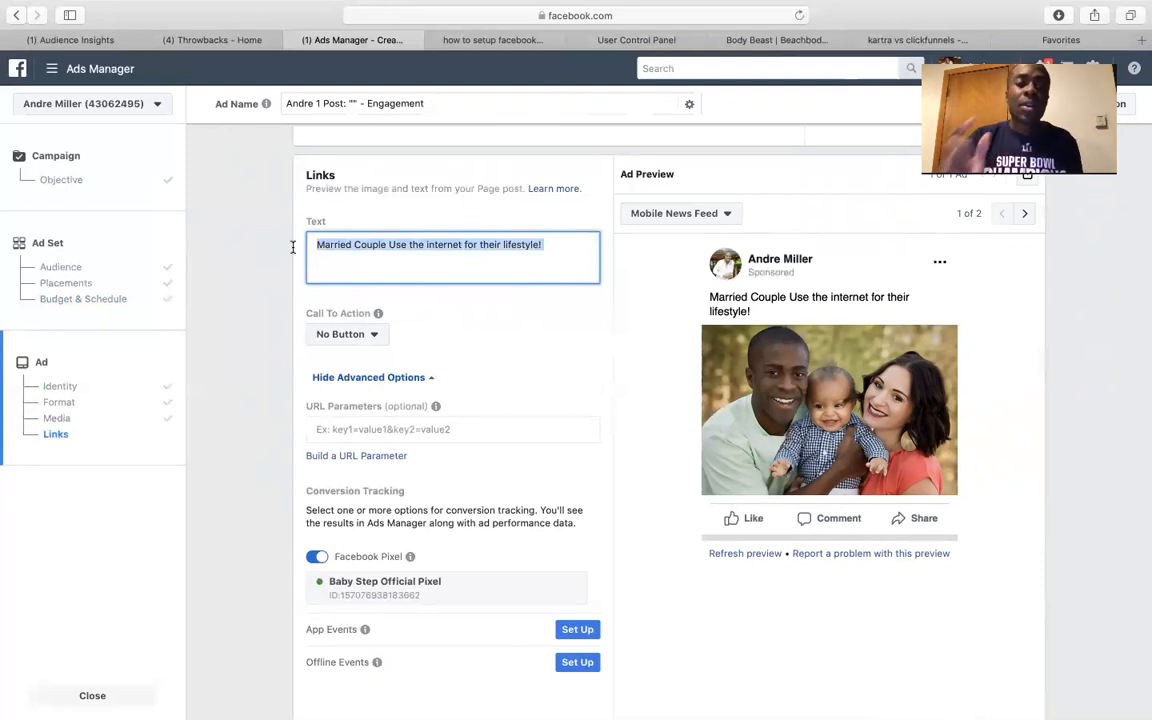
click(454, 328)
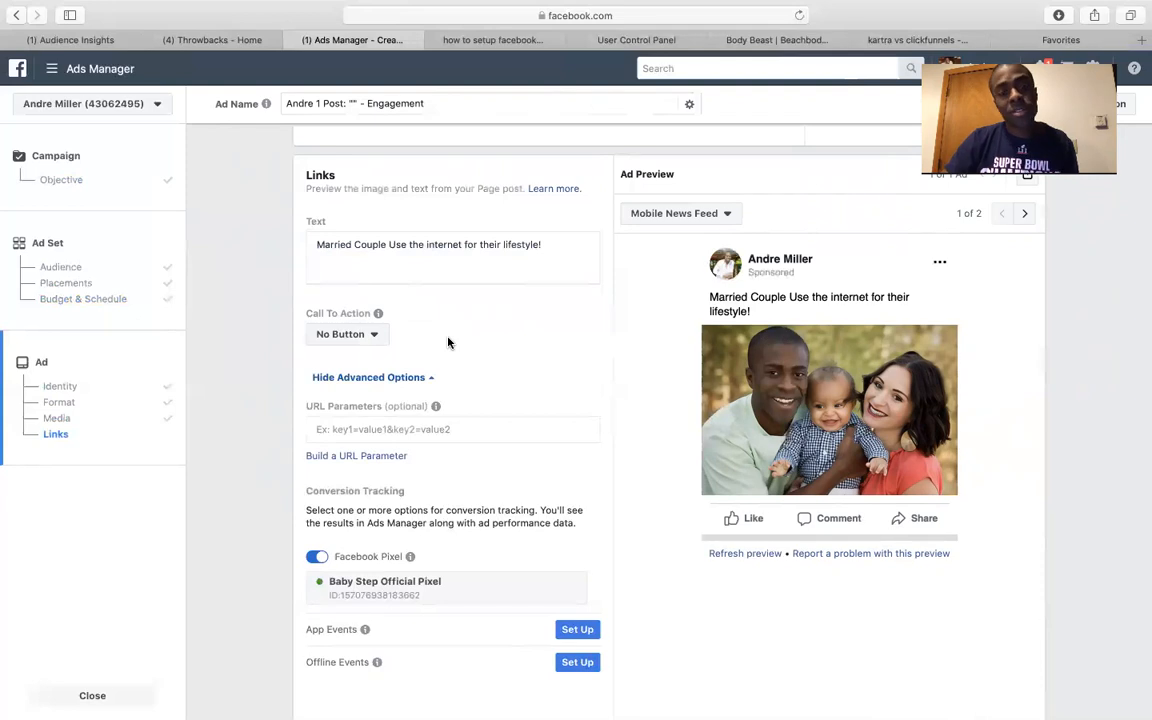
Review the ad's call-to-action options and set the call to action to Learn More
scroll(448, 343, down, 2)
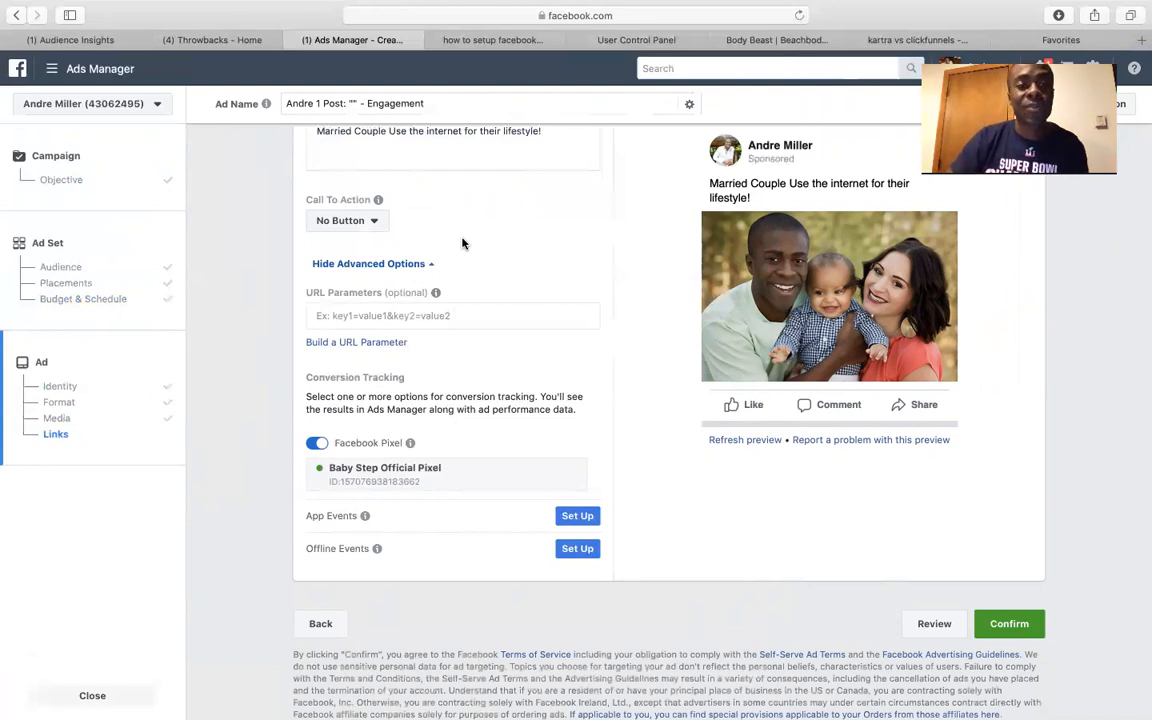
click(377, 223)
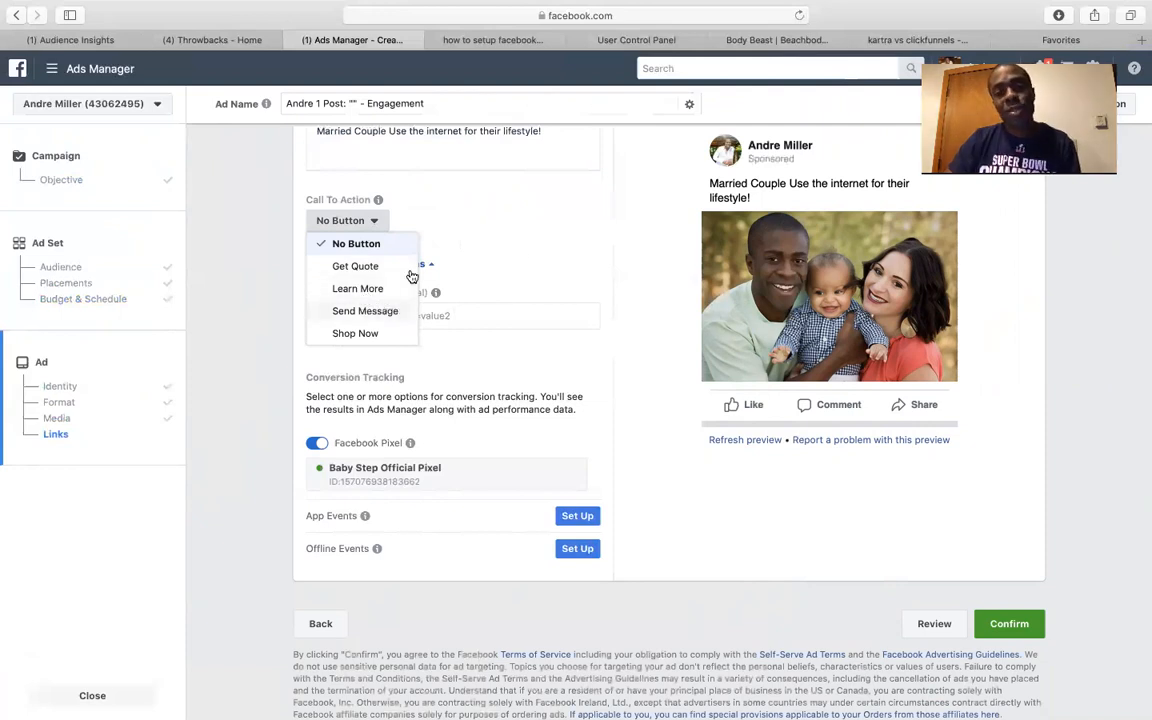
click(504, 252)
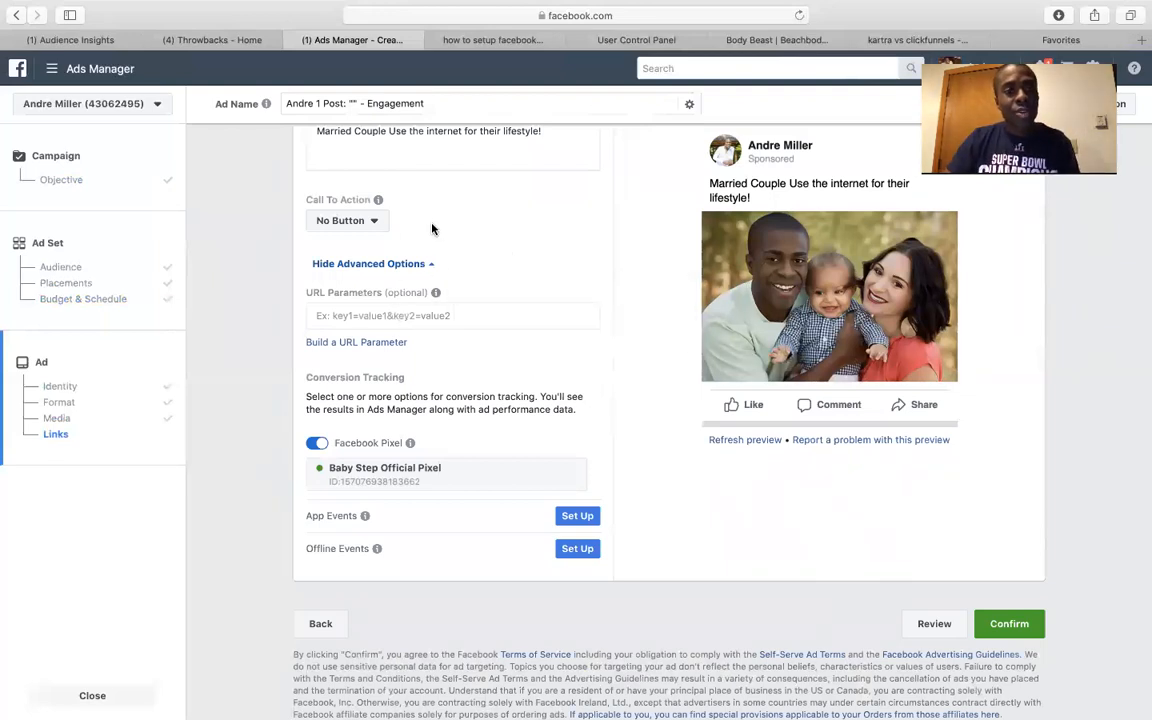
scroll(432, 229, up, 2)
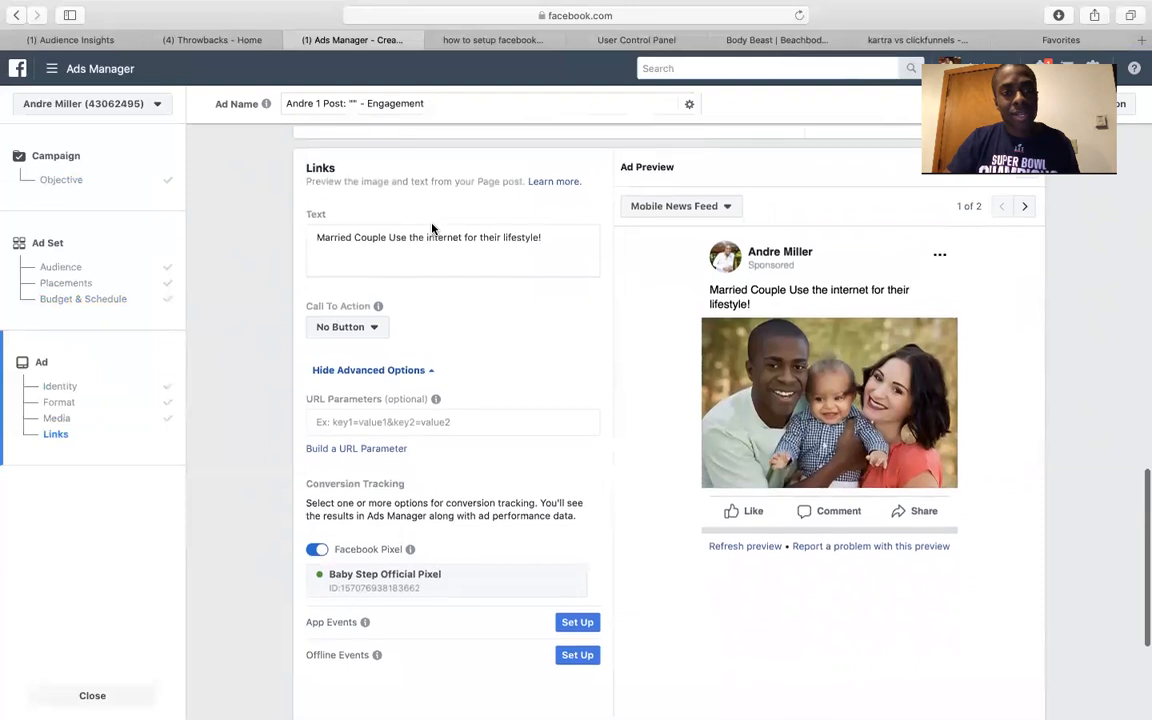
click(402, 372)
click(401, 370)
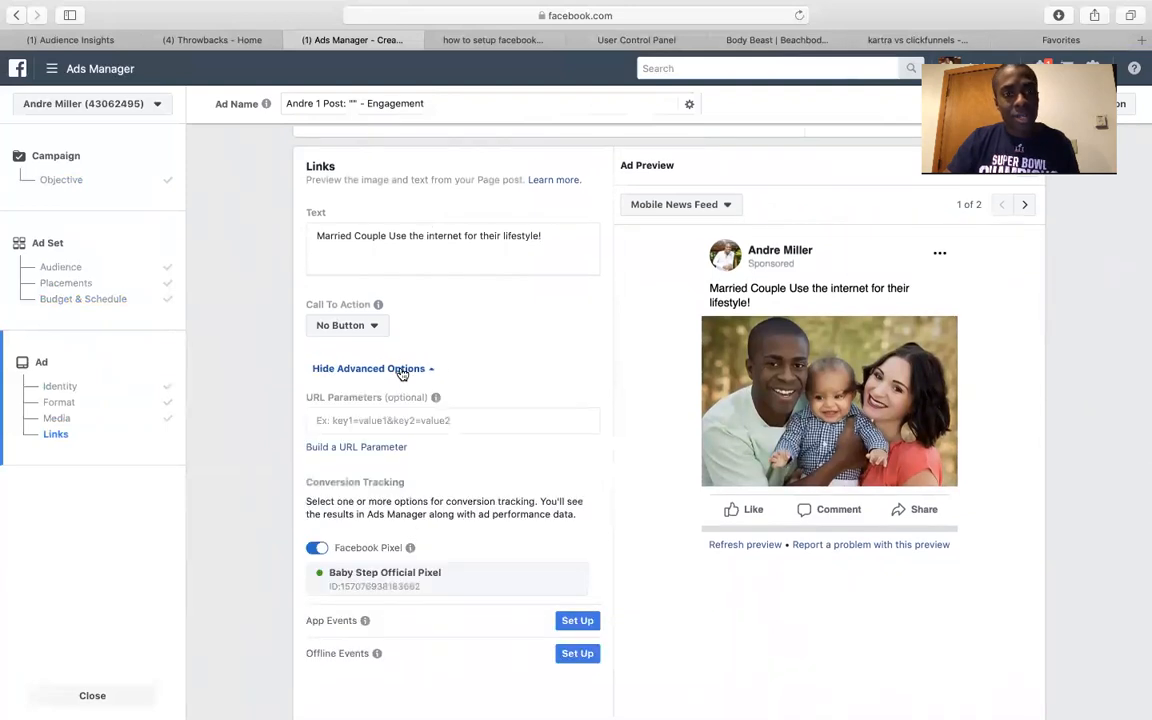
click(369, 326)
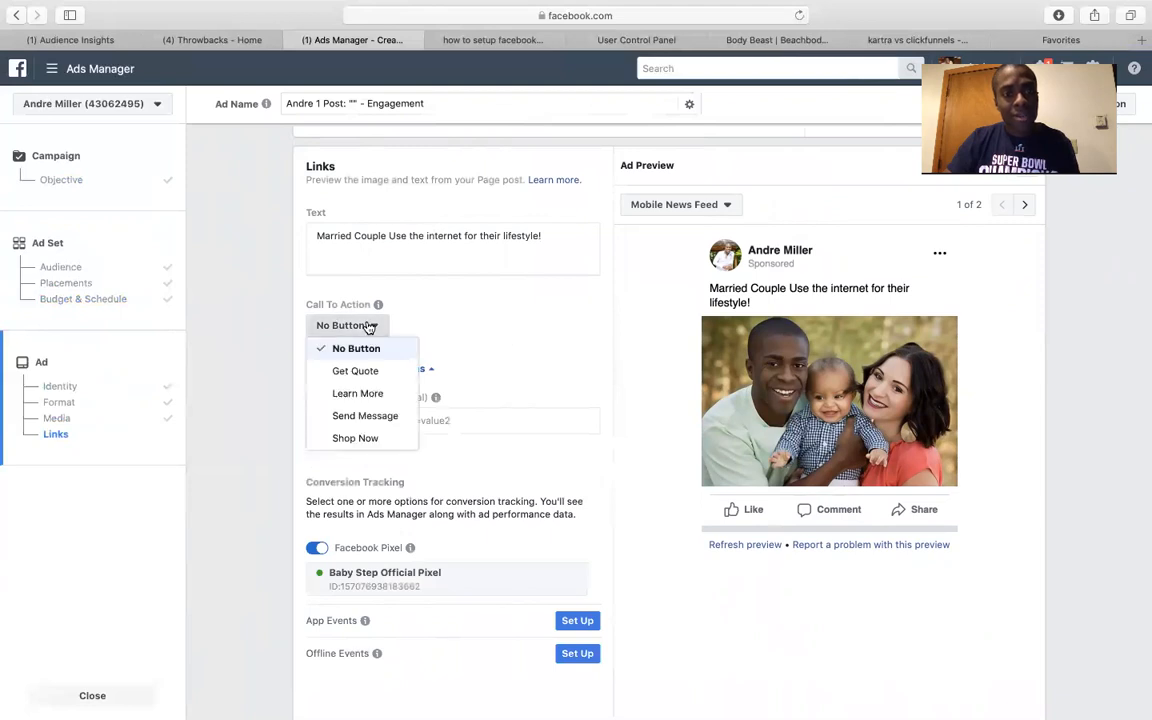
click(357, 393)
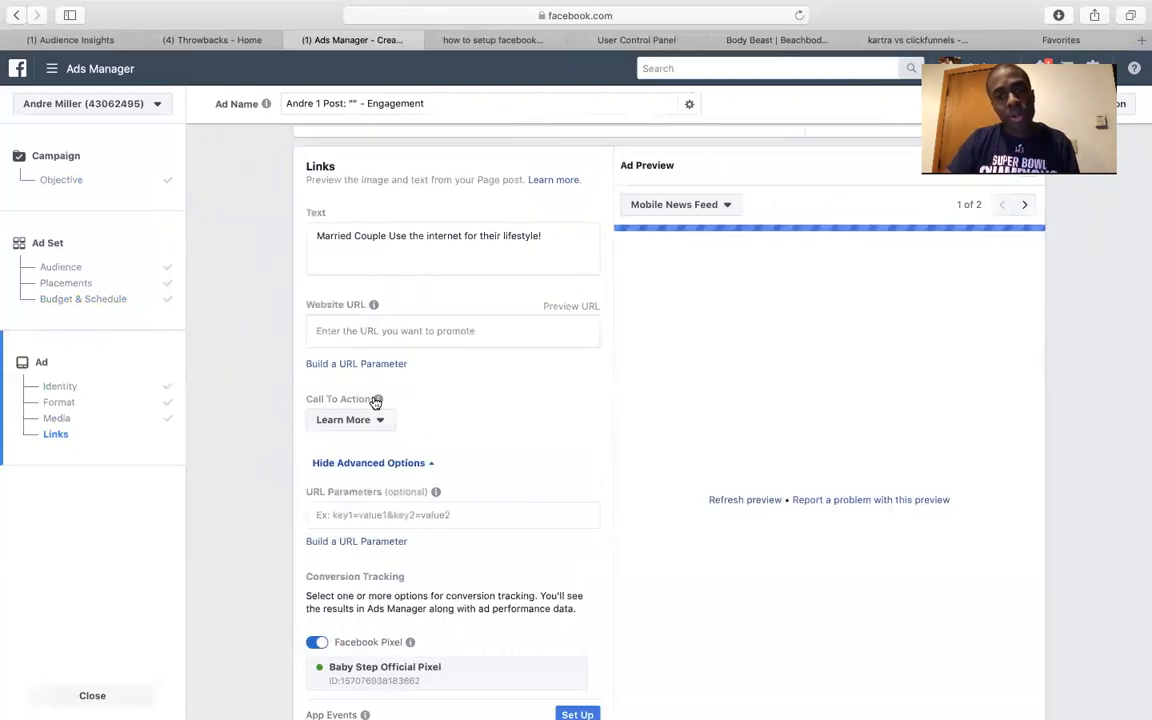
Examine the Website URL suggestions, the conversion tracking settings and the rest of the ad setup back up to the Format and Identity sections
click(389, 335)
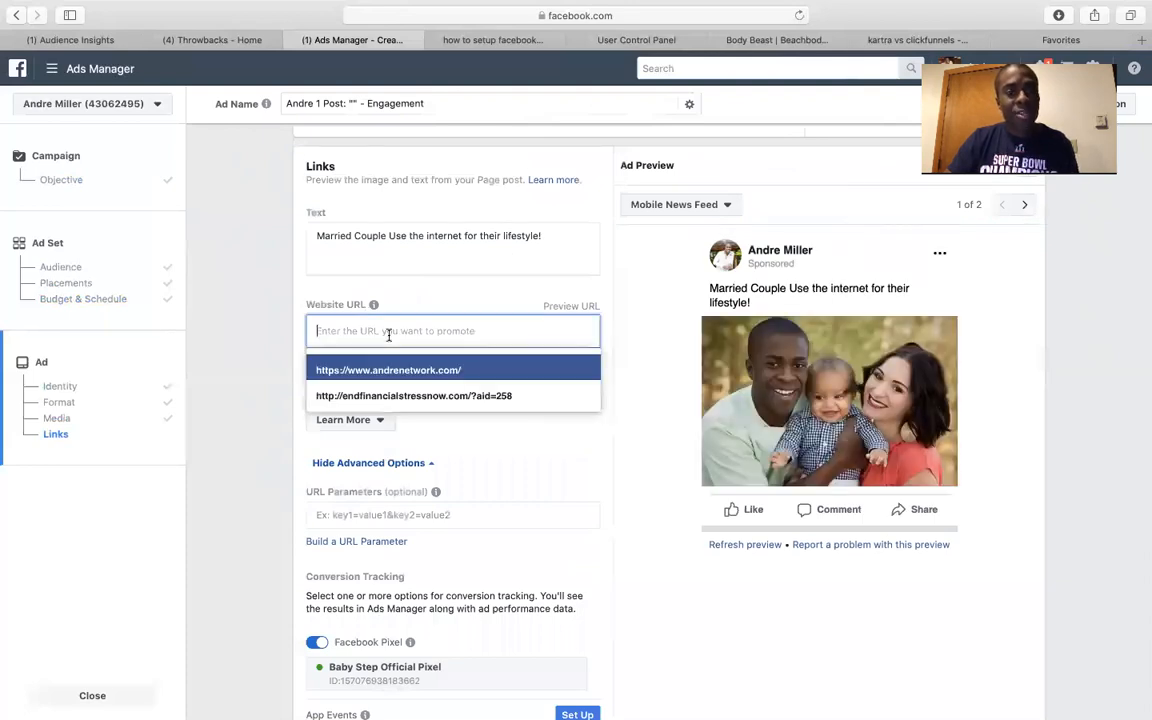
click(283, 333)
scroll(260, 300, down, 5)
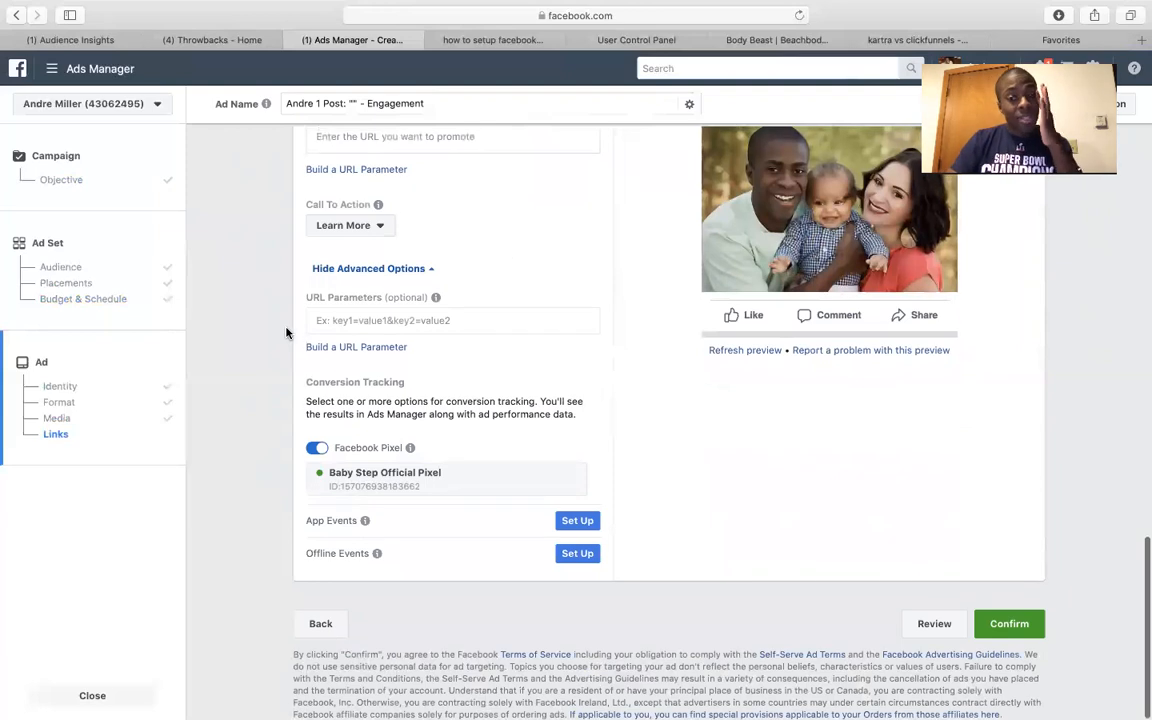
scroll(462, 265, up, 3)
scroll(900, 450, down, 2)
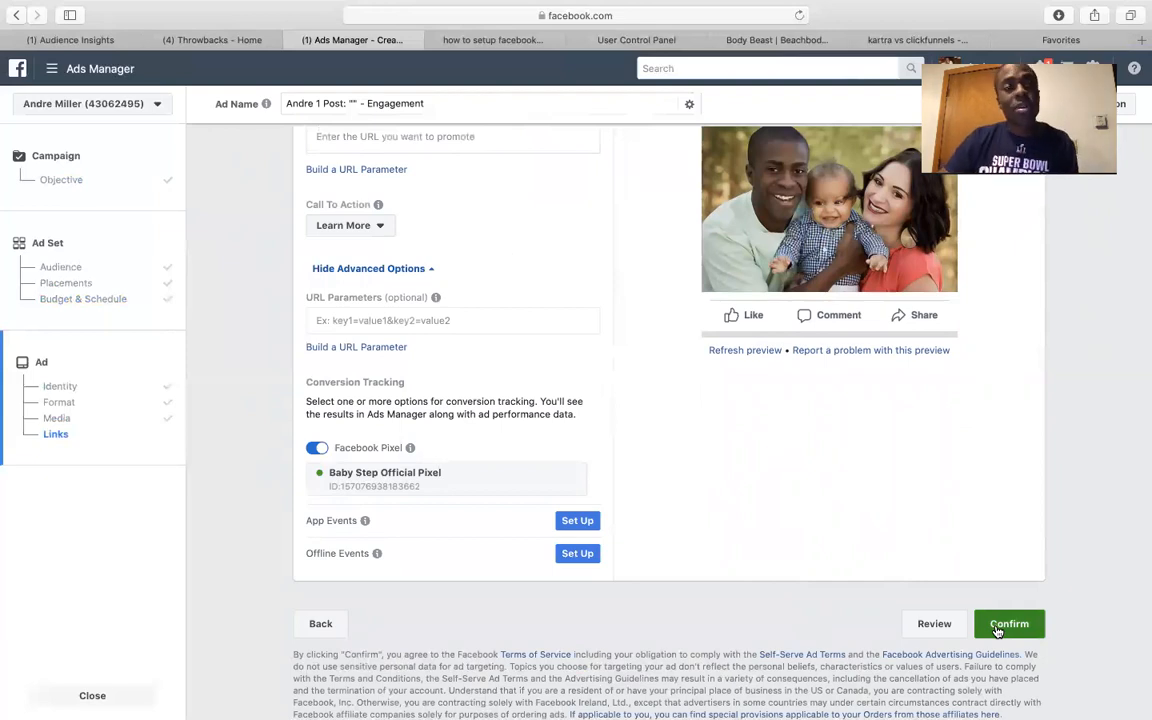
scroll(997, 631, up, 1)
scroll(997, 631, up, 8)
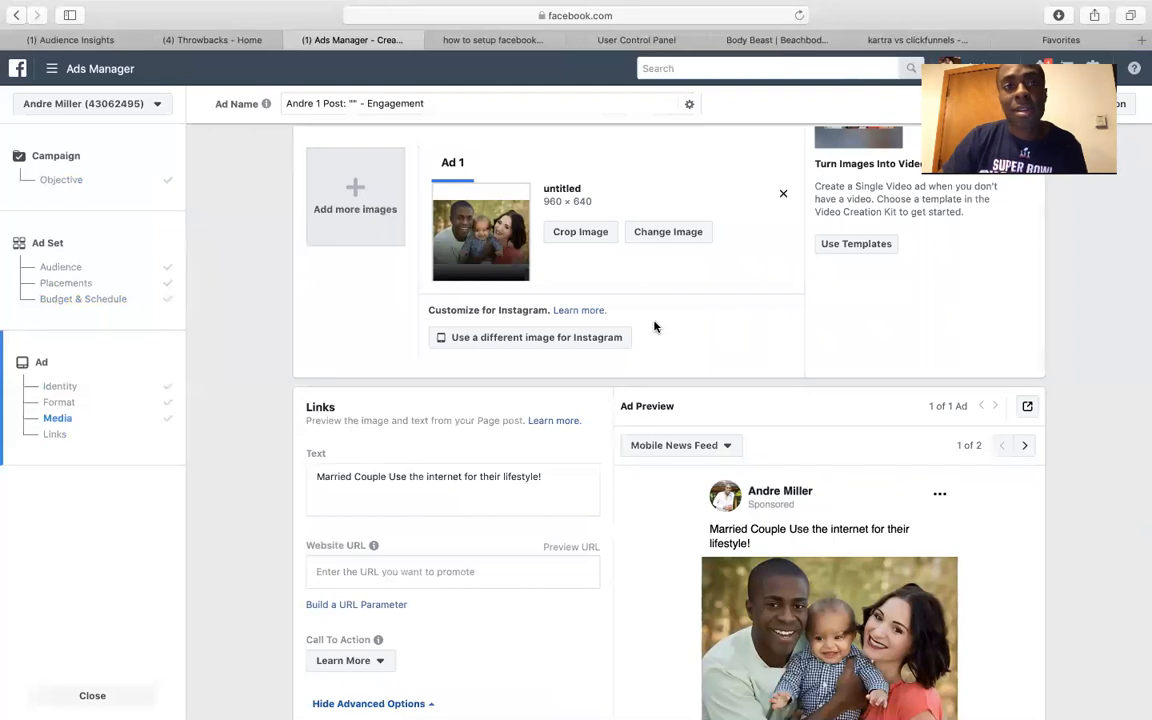
scroll(655, 342, up, 10)
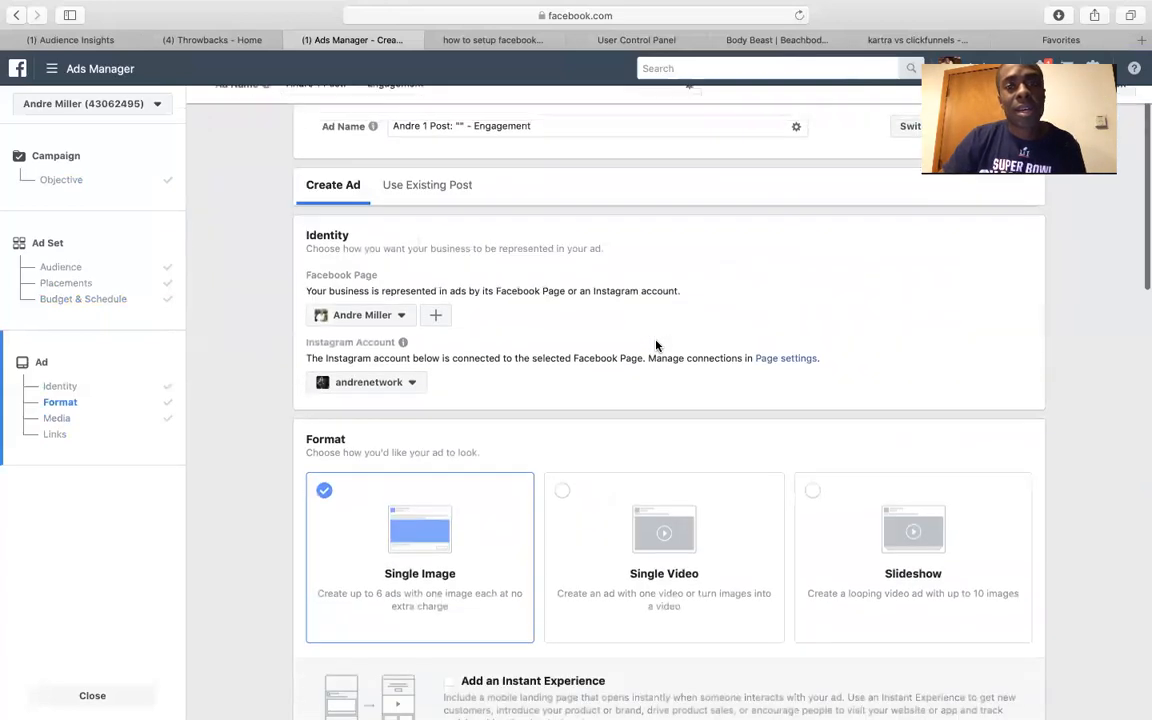